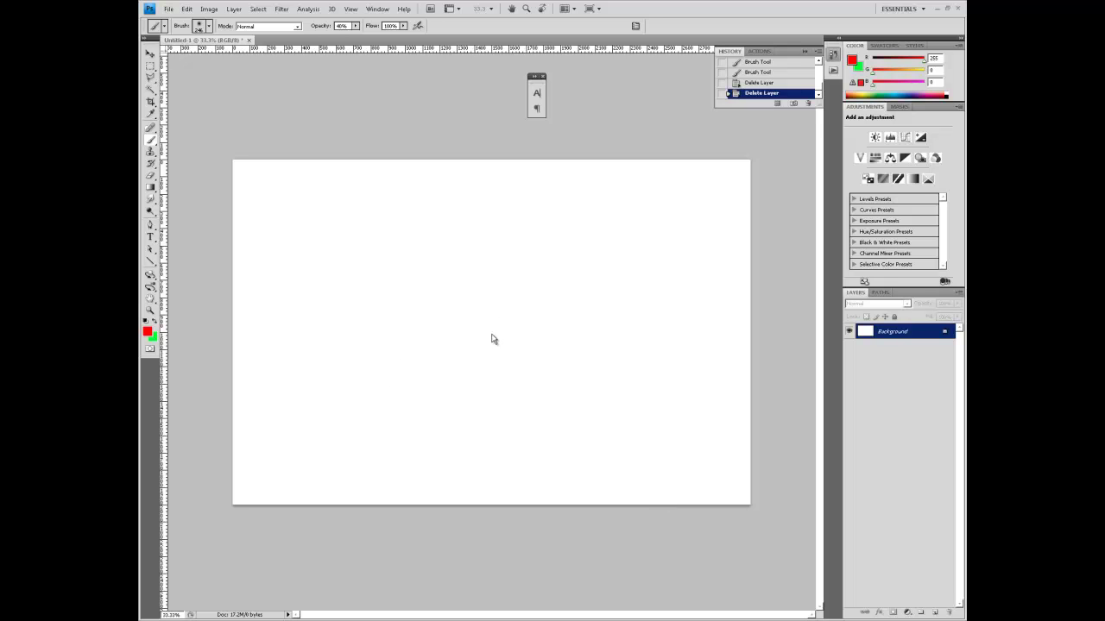
Add a new layer above the background and reduce the brush diameter to 32 px.
left_click(934, 612)
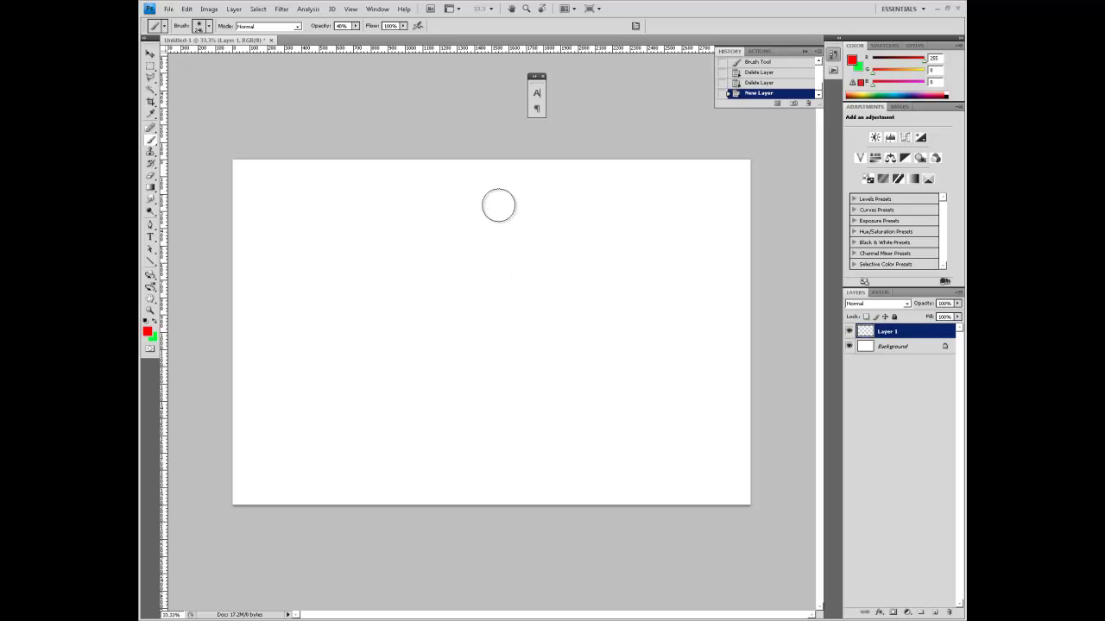
right_click(513, 247)
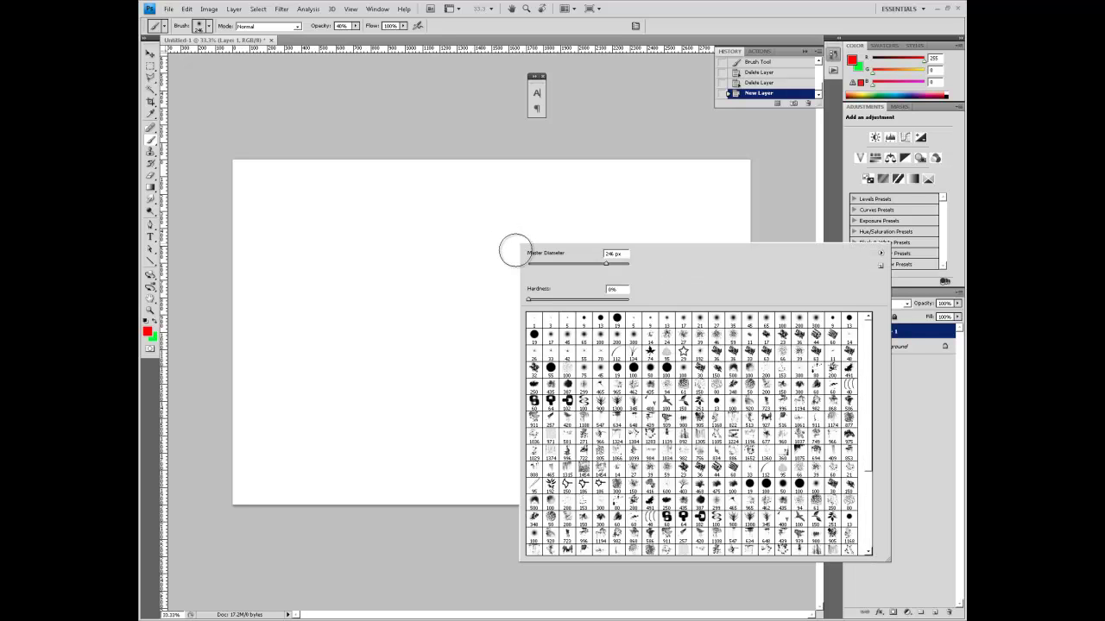
left_click_drag(606, 263, 536, 264)
Try a diagonal brush stroke down the middle of the canvas and undo it.
left_click(545, 207)
mouse_move(550, 200)
left_mouse_down()
mouse_move(531, 321)
mouse_move(661, 469)
left_mouse_up()
key("ctrl+z")
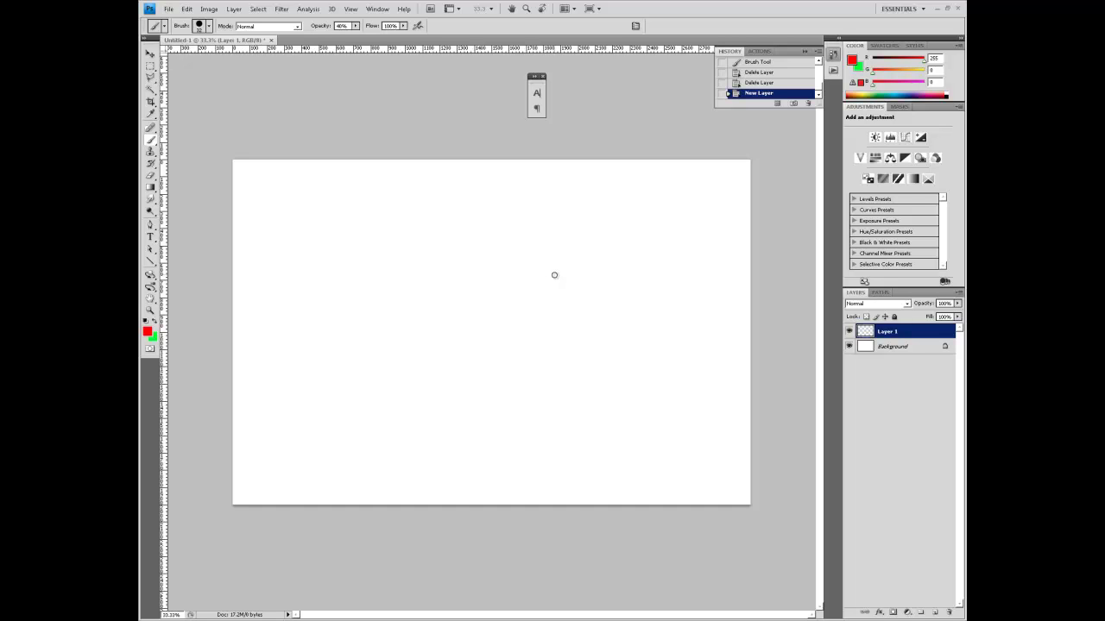
Lower the brush hardness to its minimum, try a soft stroke near the canvas centre, and undo it.
right_click(539, 242)
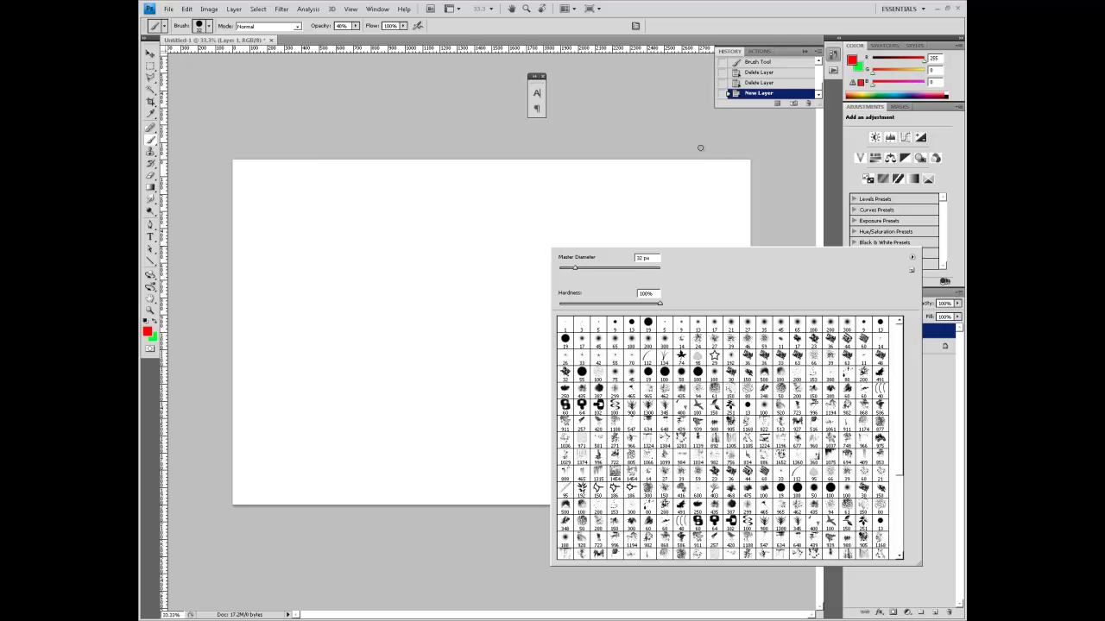
left_click_drag(660, 303, 550, 319)
left_click(529, 274)
mouse_move(486, 240)
left_mouse_down()
mouse_move(502, 362)
mouse_move(589, 401)
mouse_move(637, 408)
mouse_move(635, 290)
mouse_move(579, 355)
mouse_move(556, 436)
left_mouse_up()
key("ctrl+z")
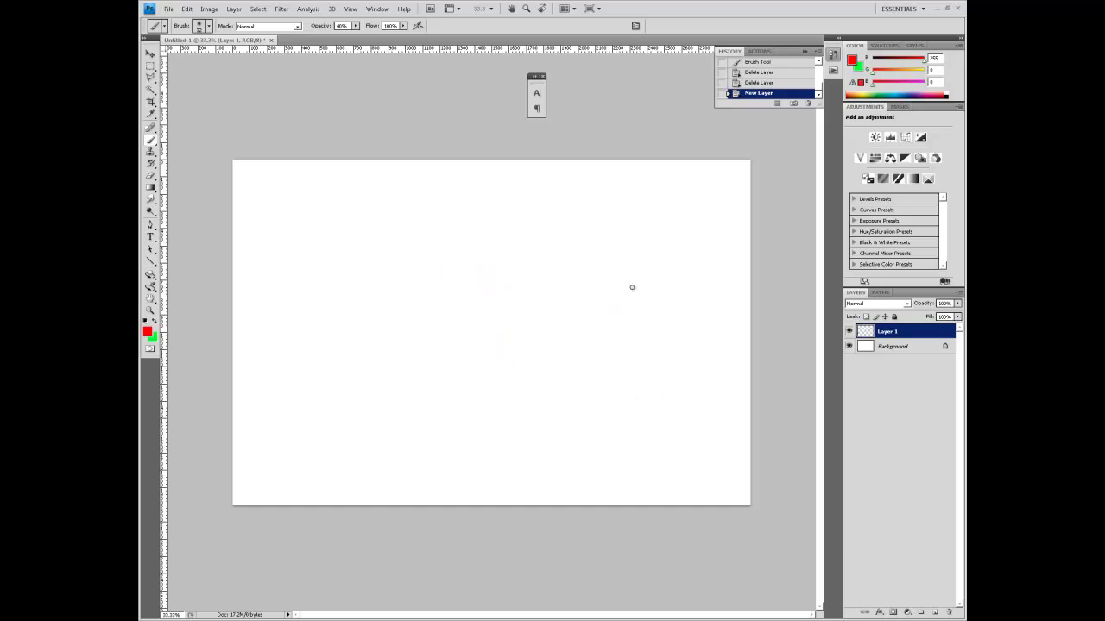
Set the brush hardness to 100%, try a hard-edged diagonal stroke, and undo it.
right_click(631, 284)
left_click(495, 235)
mouse_move(496, 233)
left_mouse_down()
mouse_move(483, 298)
mouse_move(509, 392)
mouse_move(613, 430)
left_mouse_up()
key("ctrl+z")
Set the brush diameter to 2500 px, try a stroke on the canvas, and undo it.
right_click(592, 244)
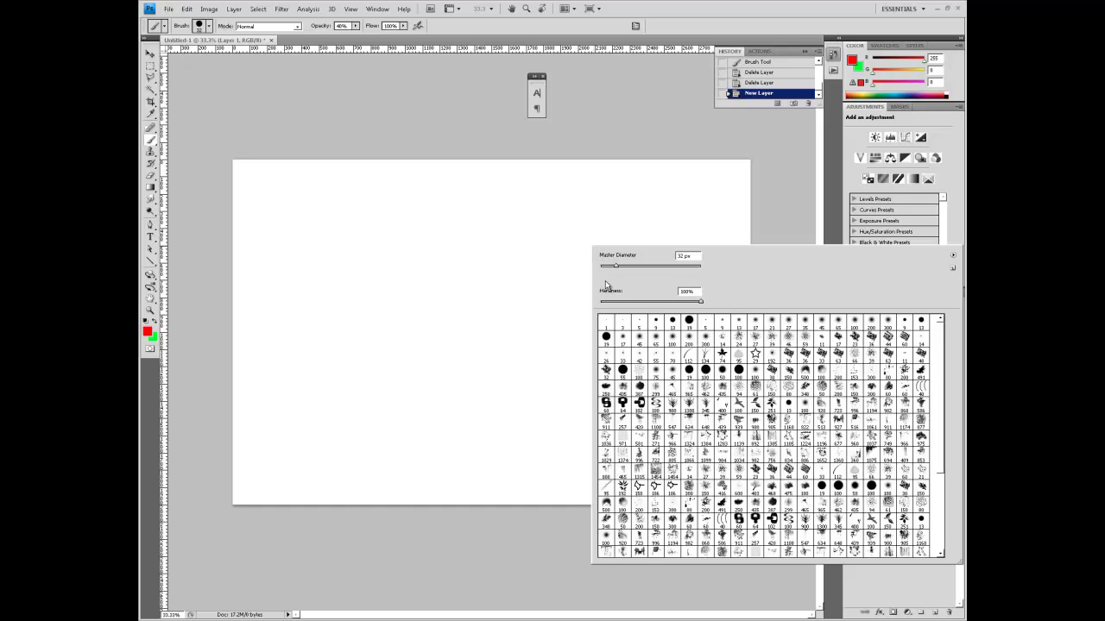
double_click(684, 256)
type("2500")
key("Return")
left_click(686, 255)
left_click_drag(535, 259, 647, 298)
key("ctrl+z")
Reduce the brush to a small diameter, try a stroke in the canvas centre, and undo it.
right_click(621, 236)
left_click(614, 258)
left_click(529, 281)
mouse_move(529, 282)
left_mouse_down()
mouse_move(646, 370)
mouse_move(660, 416)
left_mouse_up()
key("ctrl+z")
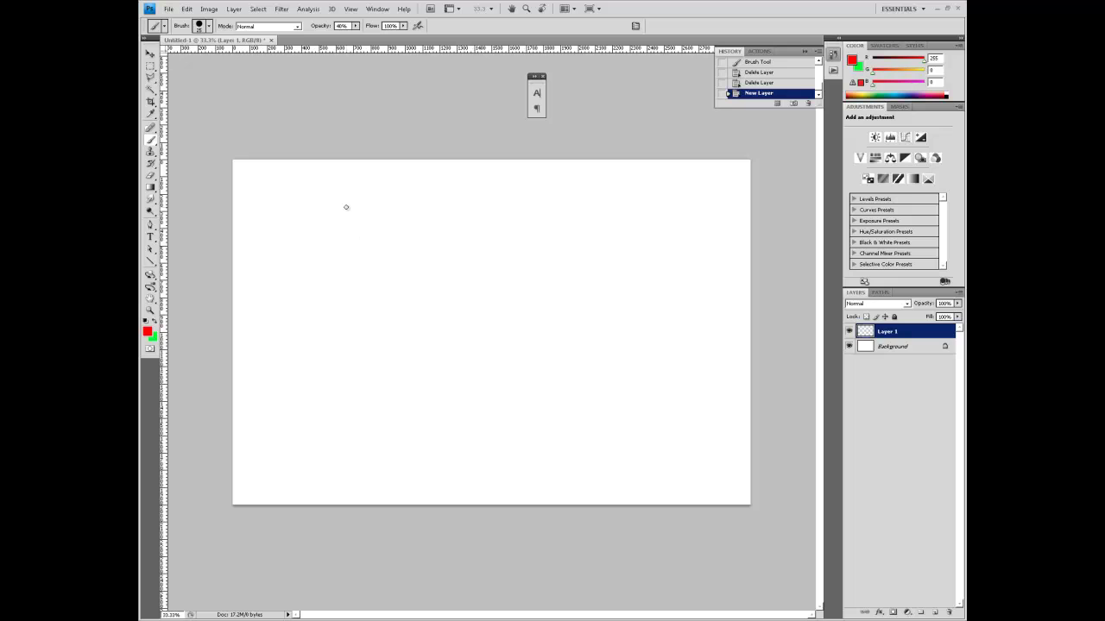
Try a long wavy stroke and a short looping scribble at 40% brush opacity, undoing each.
mouse_move(314, 197)
left_mouse_down()
mouse_move(418, 368)
mouse_move(464, 410)
mouse_move(644, 375)
mouse_move(713, 461)
left_mouse_up()
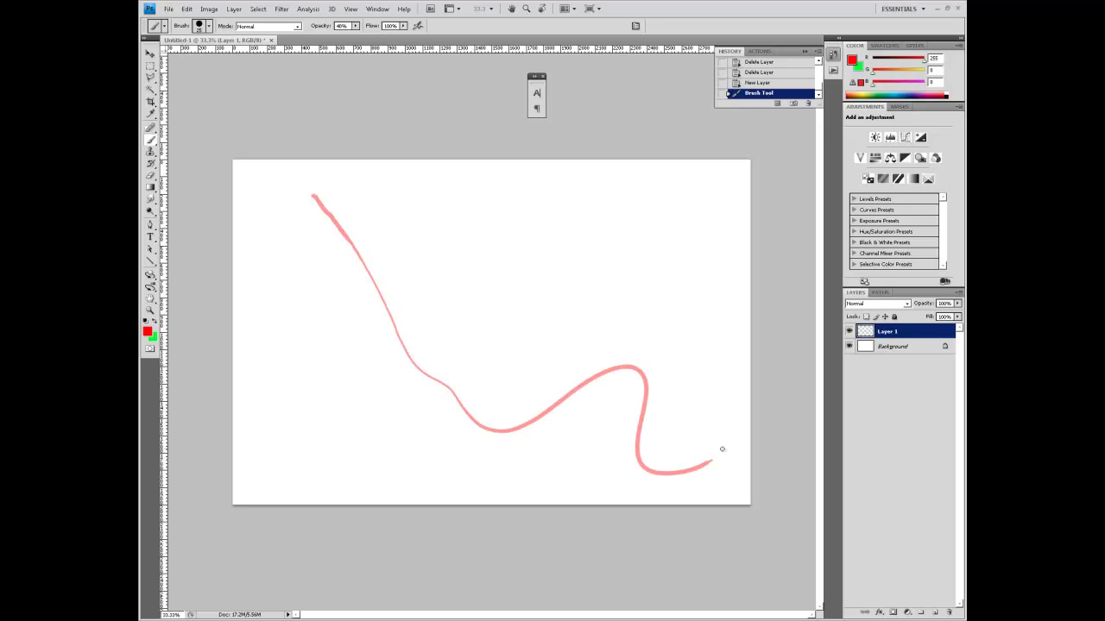
key("ctrl+z")
mouse_move(480, 276)
left_mouse_down()
mouse_move(473, 284)
mouse_move(485, 253)
mouse_move(524, 323)
mouse_move(554, 293)
left_mouse_up()
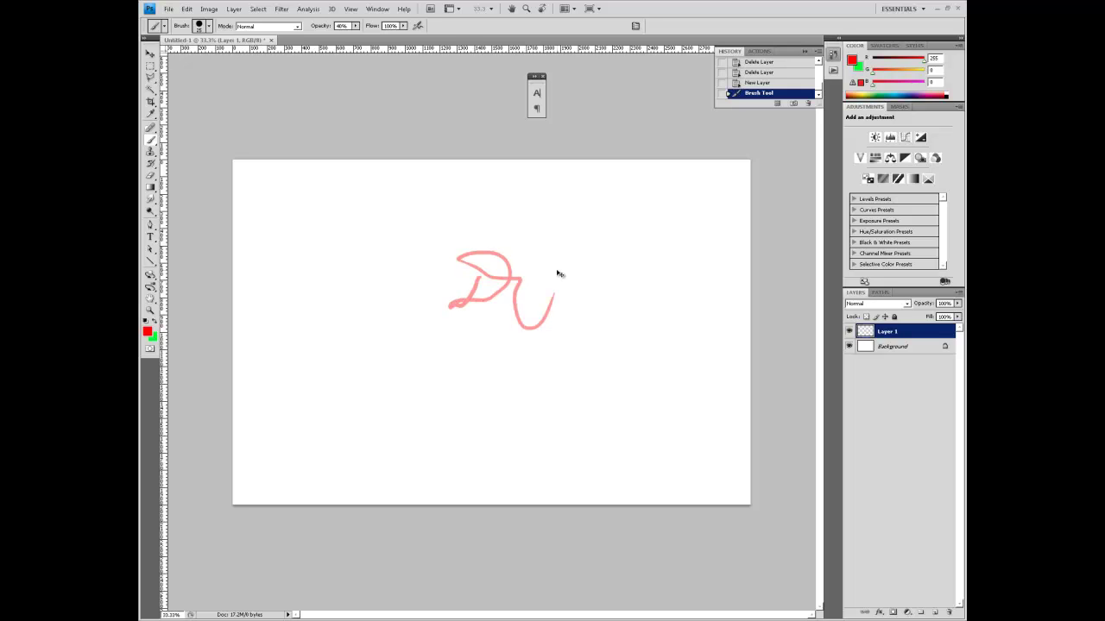
key("ctrl+z")
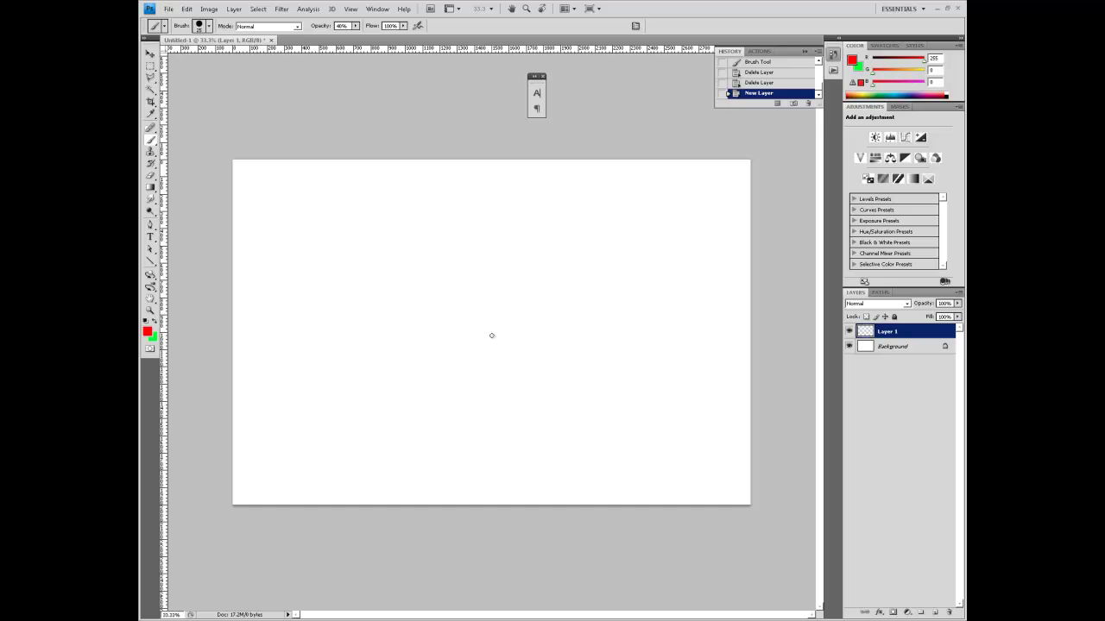
Paint a thick curved red stroke diagonally across the canvas with a 67 px brush at 100% opacity.
right_click(495, 264)
left_click_drag(514, 285, 535, 284)
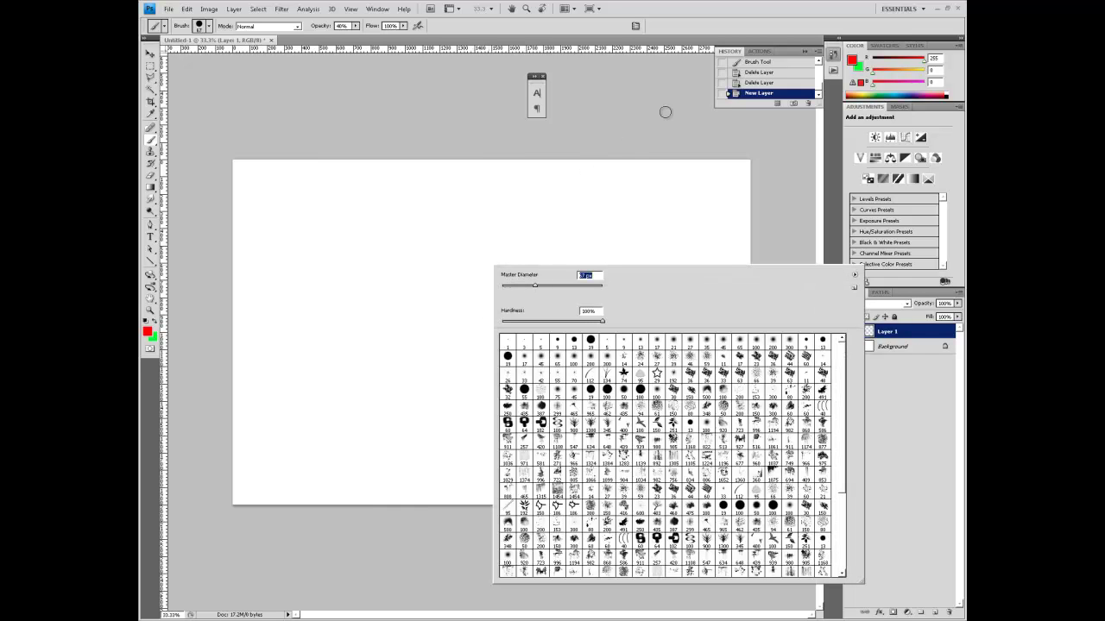
left_click_drag(323, 31, 450, 22)
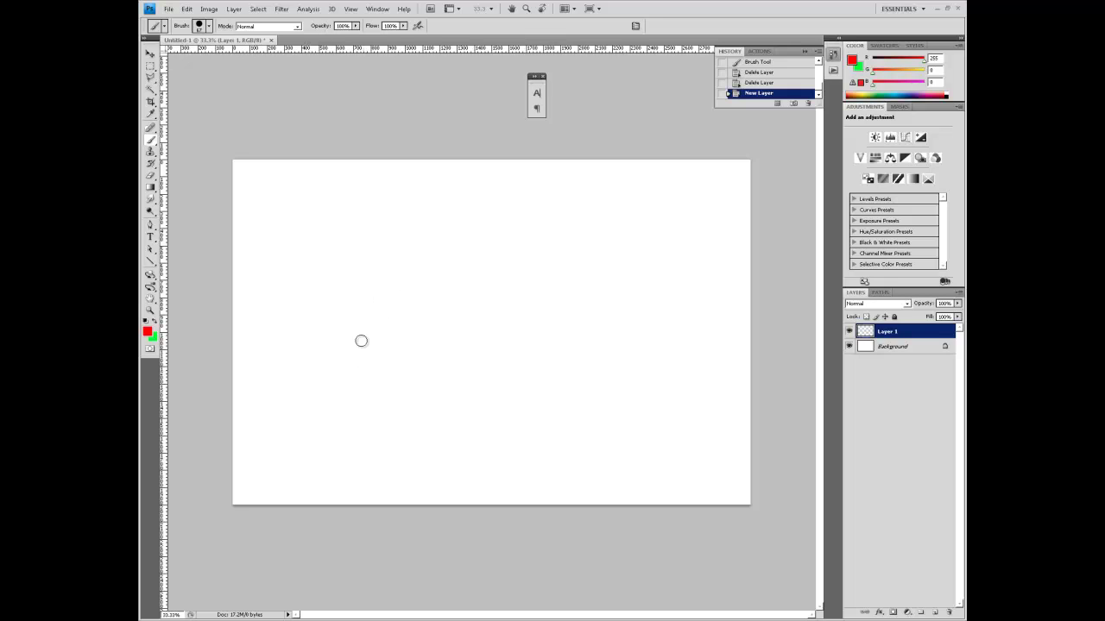
mouse_move(329, 421)
left_mouse_down()
mouse_move(469, 266)
mouse_move(538, 223)
mouse_move(458, 278)
mouse_move(329, 425)
left_mouse_up()
mouse_move(510, 228)
left_mouse_down()
mouse_move(553, 215)
mouse_move(336, 396)
left_mouse_up()
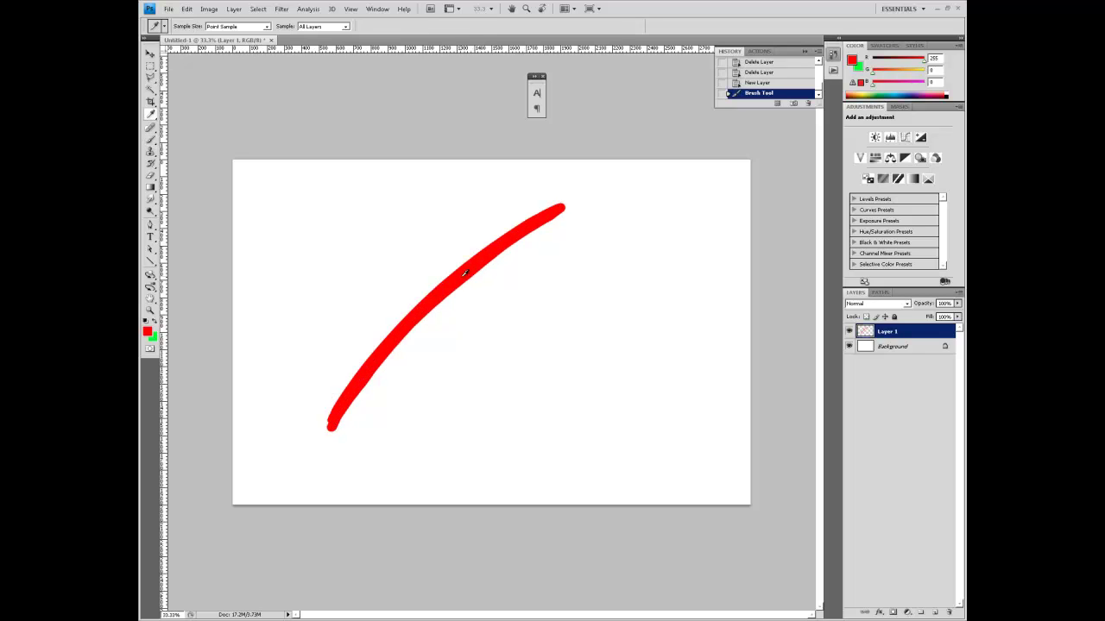
Try several brush opacity values and set the brush opacity to 50%.
key("5")
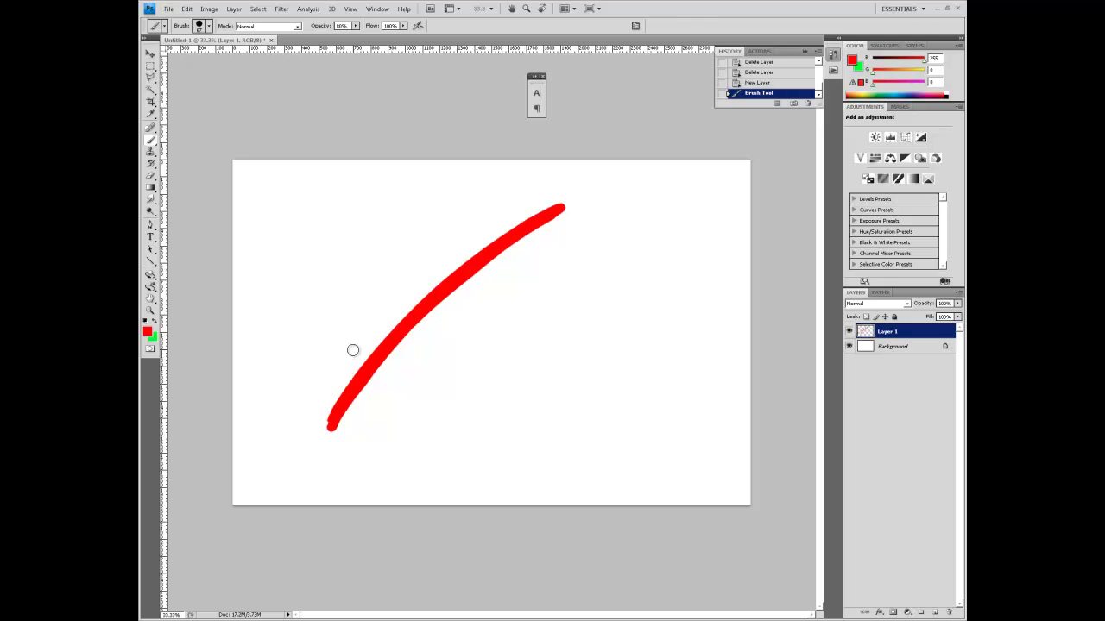
key("2")
left_click_drag(358, 26, 366, 60)
Try 70% opacity on the painted layer with the Move tool active, and restore it to 100%.
key("v")
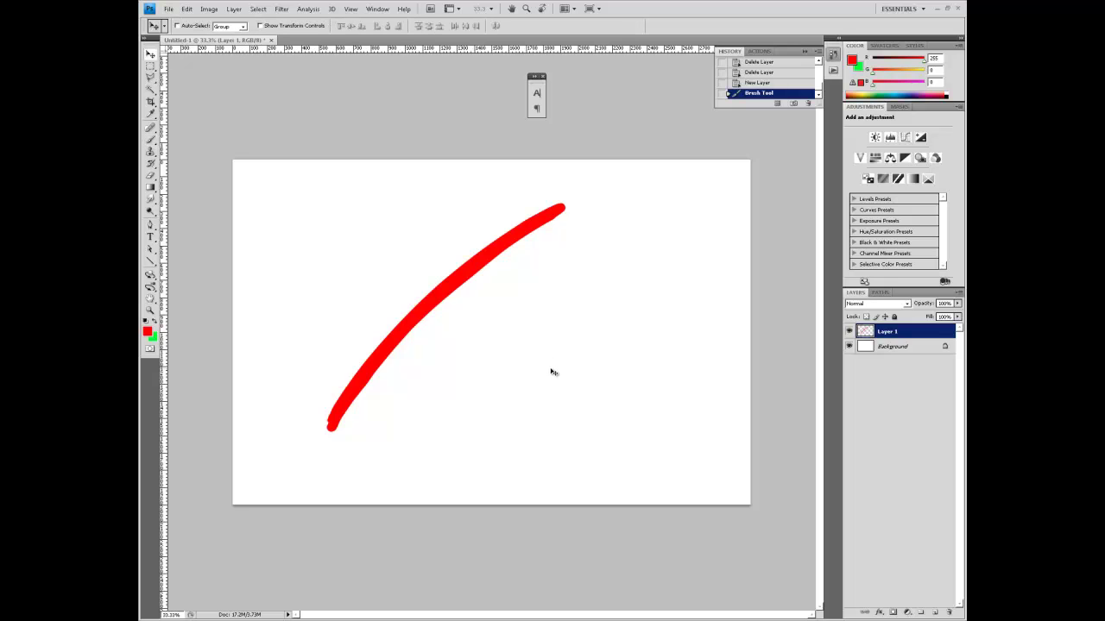
key("7")
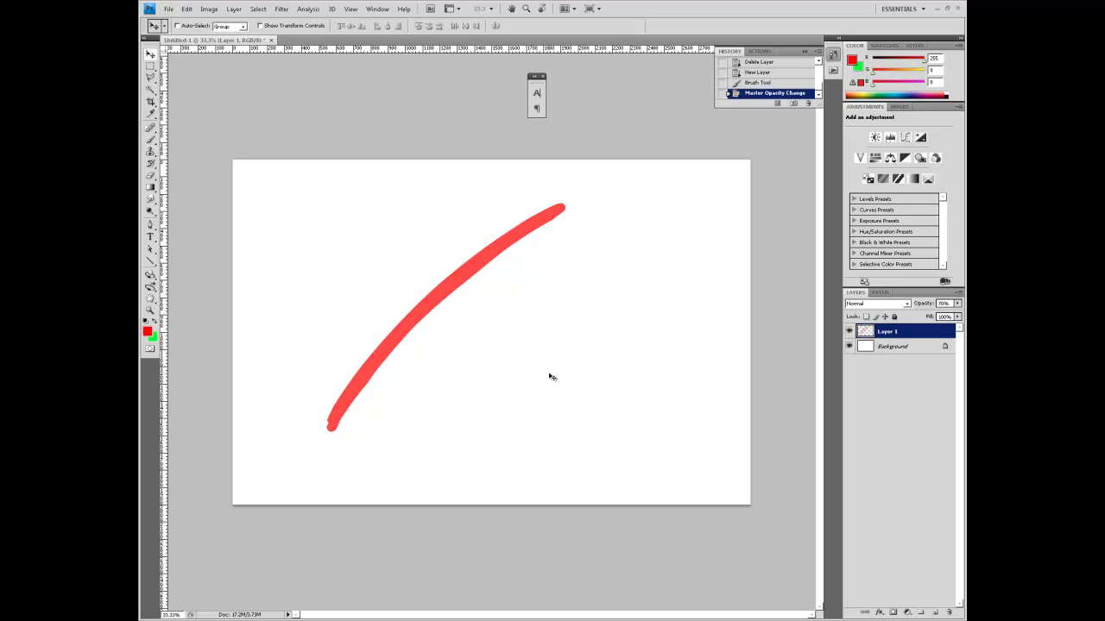
key("0")
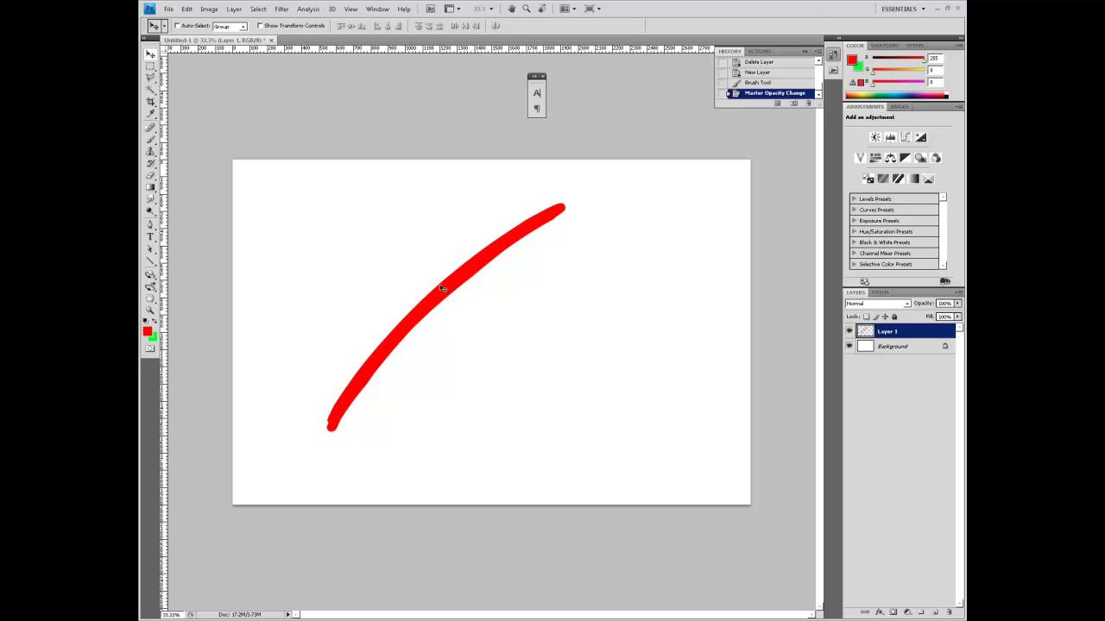
Paint overlapping semi-transparent red strokes along the lower edge of the solid red arc with the Brush tool.
key("i")
key("b")
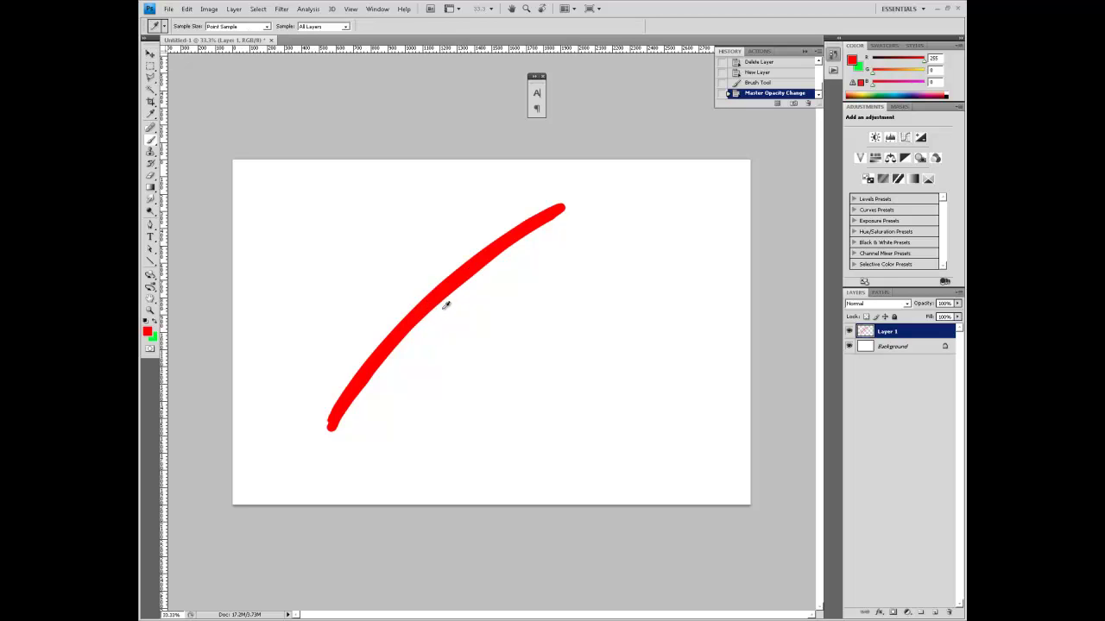
left_click_drag(334, 426, 391, 359)
mouse_move(426, 314)
left_mouse_down()
mouse_move(561, 214)
mouse_move(409, 331)
mouse_move(531, 239)
mouse_move(363, 401)
mouse_move(479, 276)
mouse_move(335, 425)
mouse_move(424, 327)
mouse_move(381, 383)
mouse_move(533, 241)
mouse_move(451, 300)
mouse_move(566, 216)
left_mouse_up()
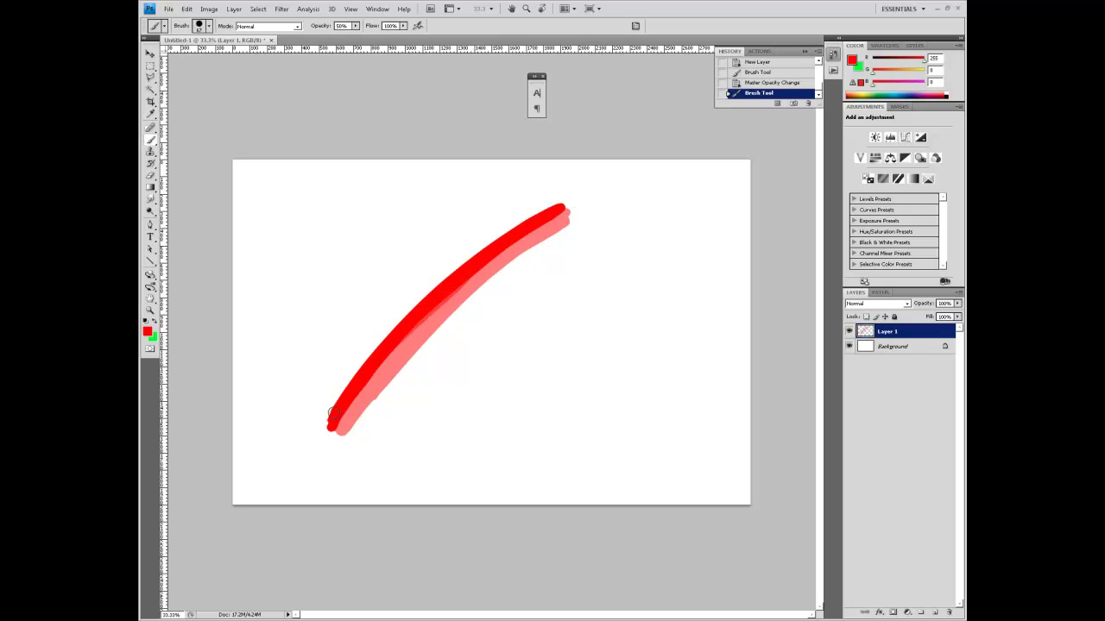
mouse_move(355, 395)
left_mouse_down()
mouse_move(388, 355)
mouse_move(347, 414)
mouse_move(448, 299)
mouse_move(396, 354)
mouse_move(490, 263)
mouse_move(481, 275)
mouse_move(565, 214)
left_mouse_up()
Paint another semi-transparent red pass between the solid arc and its lighter band to soften the transition.
key("i")
key("b")
left_click_drag(355, 401, 414, 329)
left_click_drag(450, 293, 561, 220)
Sample lighter reds from the blended band with the Eyedropper and extend the blend along its lower edge.
key("i")
left_click(376, 380)
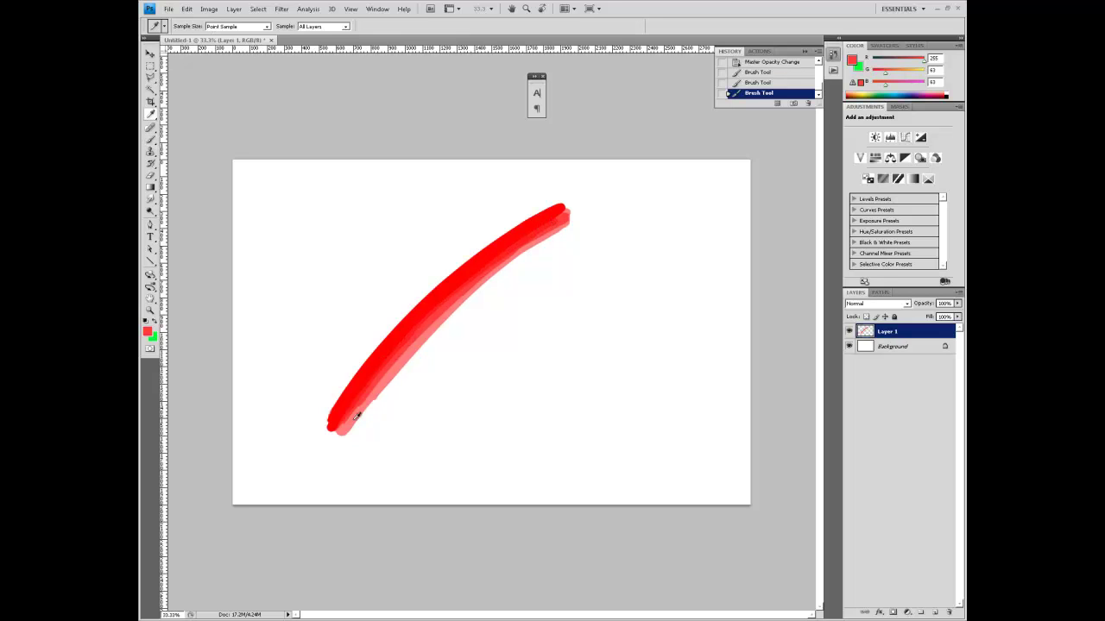
key("b")
mouse_move(392, 380)
left_mouse_down()
mouse_move(561, 222)
mouse_move(409, 348)
mouse_move(341, 431)
left_mouse_up()
key("i")
left_click(561, 221)
key("b")
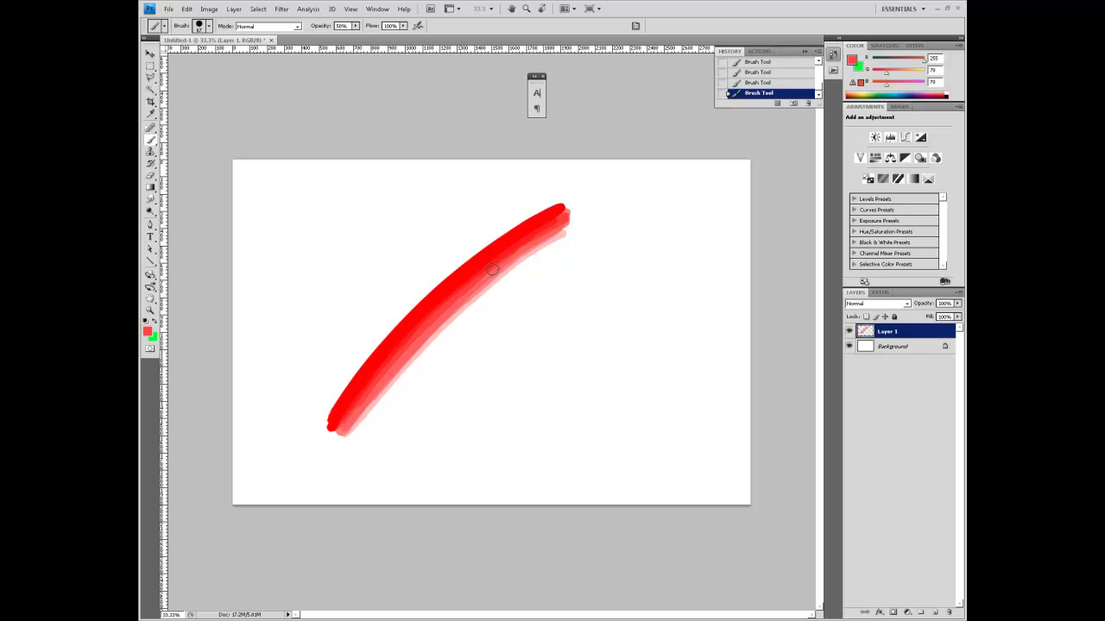
Sample the light red at the middle of the band and paint it along the outer edge towards both ends.
key("i")
left_click(435, 329)
key("b")
left_click_drag(434, 330, 358, 424)
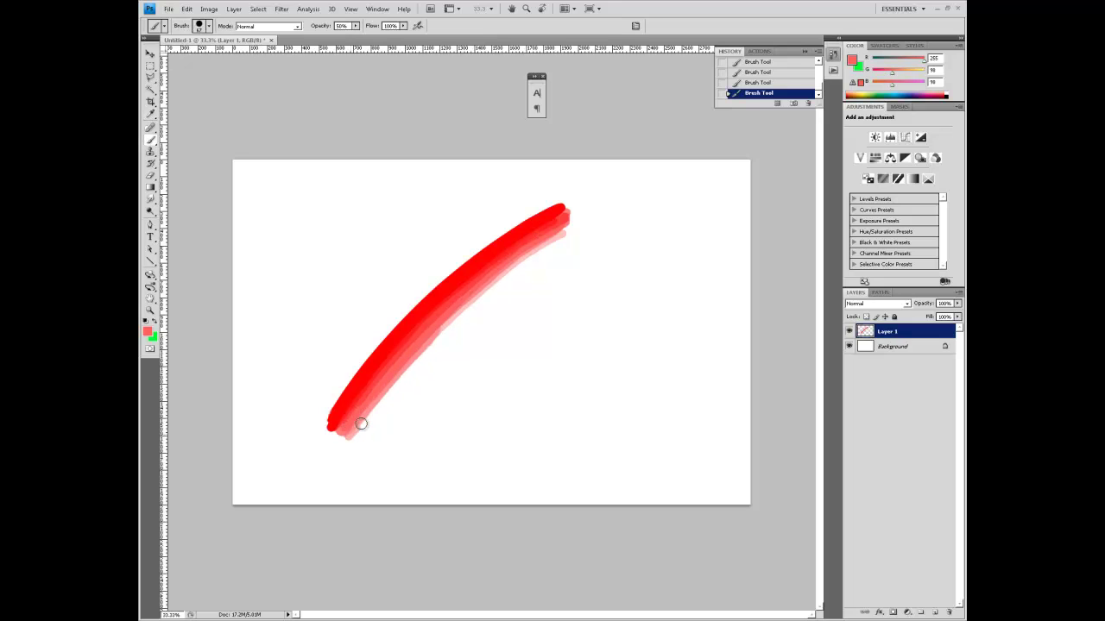
mouse_move(497, 277)
left_mouse_down()
mouse_move(452, 317)
mouse_move(559, 237)
mouse_move(469, 287)
left_mouse_up()
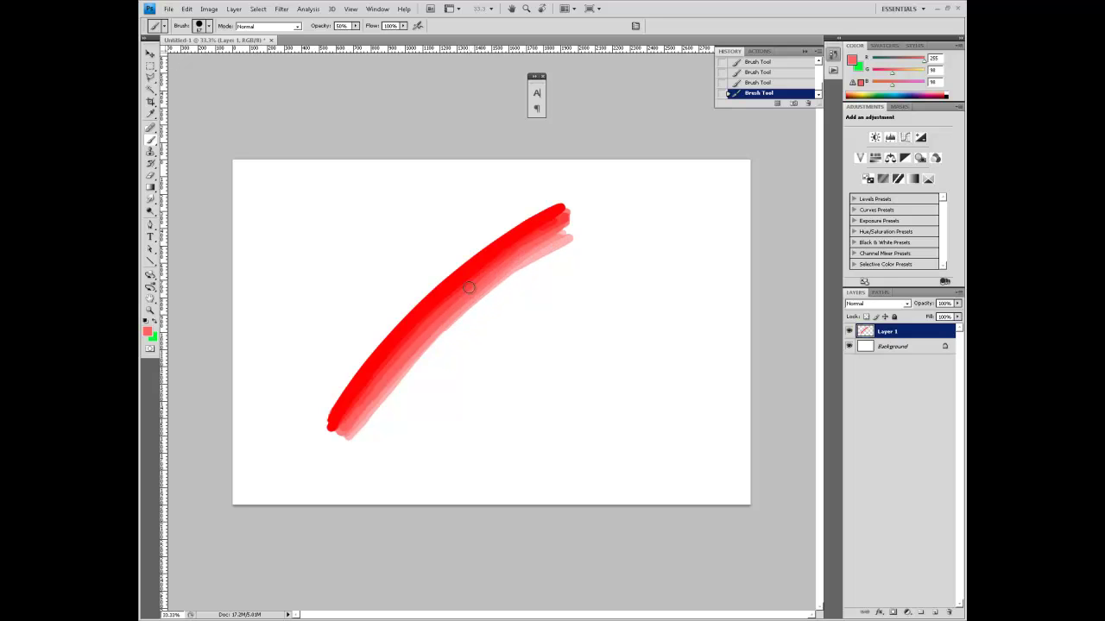
Sample pale pink near the arc's lower end and paint a fainter outer band along its full length.
left_click(356, 425, "alt")
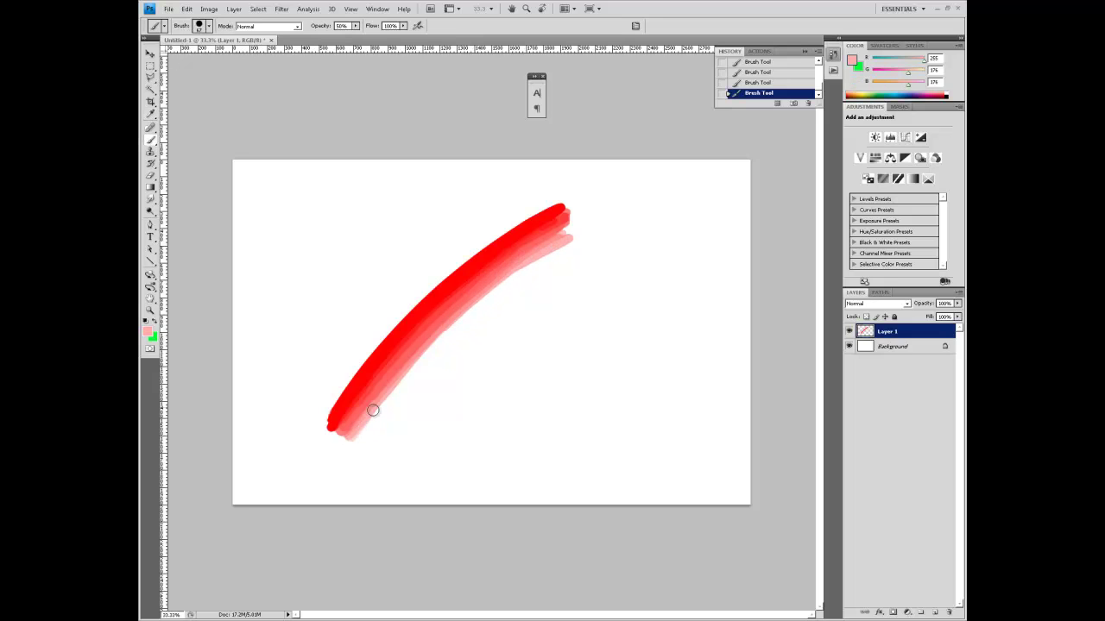
mouse_move(353, 440)
left_mouse_down()
mouse_move(442, 335)
mouse_move(543, 255)
left_mouse_up()
left_click(528, 249, "alt")
left_click_drag(471, 301, 470, 306)
Sample a mid-tone red from inside the band and paint over the transition to smooth it.
key("alt")
left_click(411, 355, "alt")
mouse_move(393, 380)
left_mouse_down()
mouse_move(353, 434)
mouse_move(389, 374)
mouse_move(493, 276)
mouse_move(560, 233)
mouse_move(523, 261)
left_mouse_up()
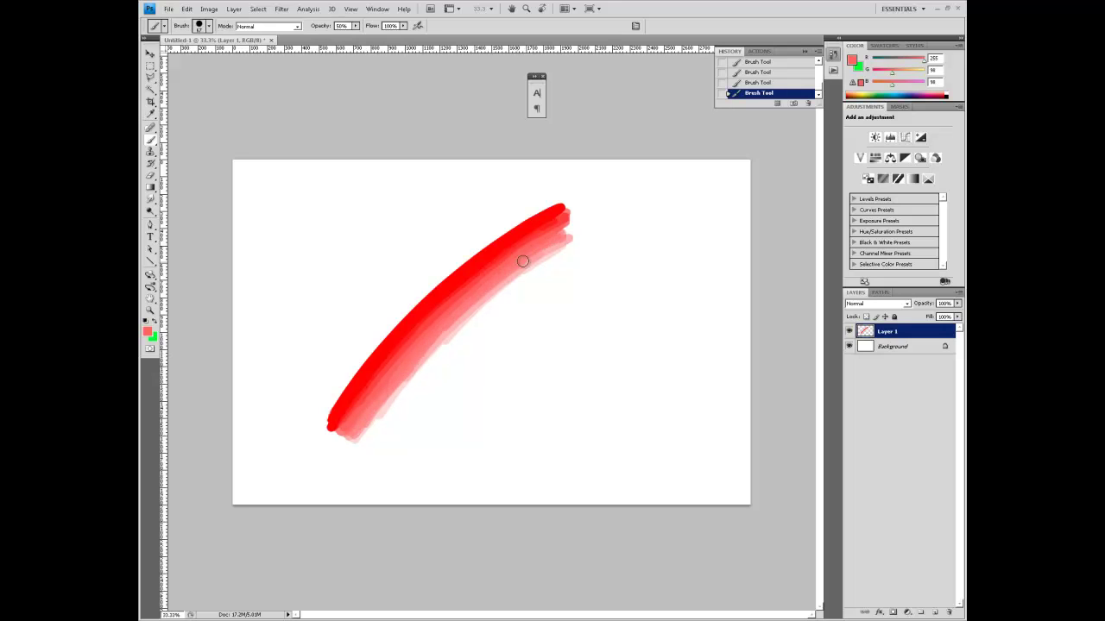
Sample progressively paler pinks from the band and fade its outer edge towards white.
left_click(409, 370, "alt")
mouse_move(409, 370)
left_mouse_down()
mouse_move(392, 395)
mouse_move(446, 333)
mouse_move(569, 239)
mouse_move(434, 350)
mouse_move(367, 432)
mouse_move(478, 311)
left_mouse_up()
left_click(570, 244, "alt")
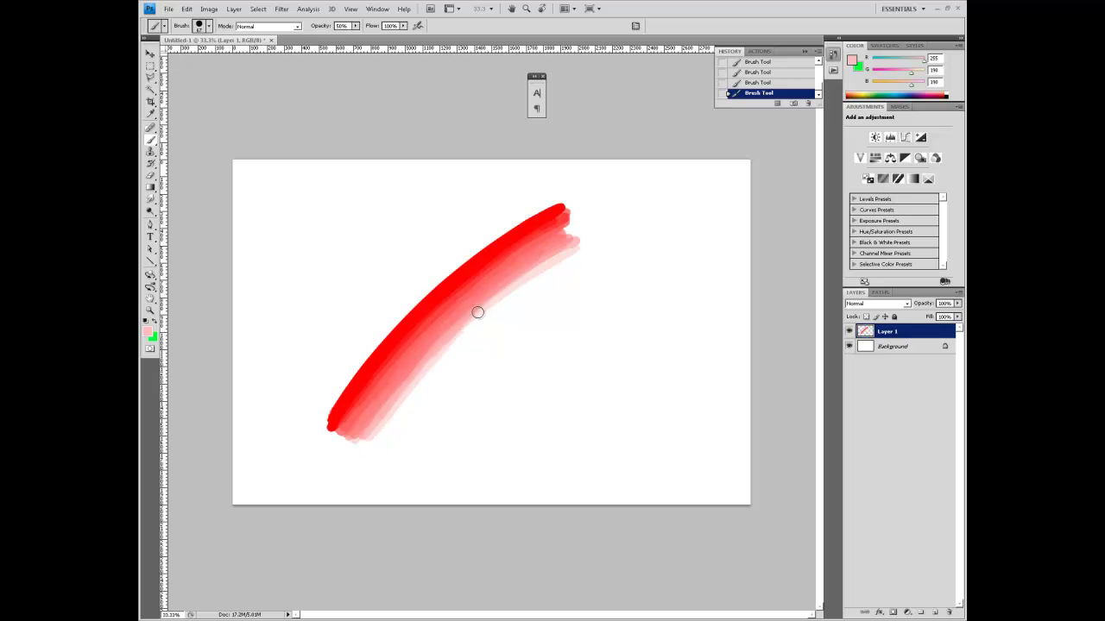
left_click(572, 244, "alt")
mouse_move(572, 244)
left_mouse_down()
mouse_move(376, 433)
mouse_move(599, 244)
left_mouse_up()
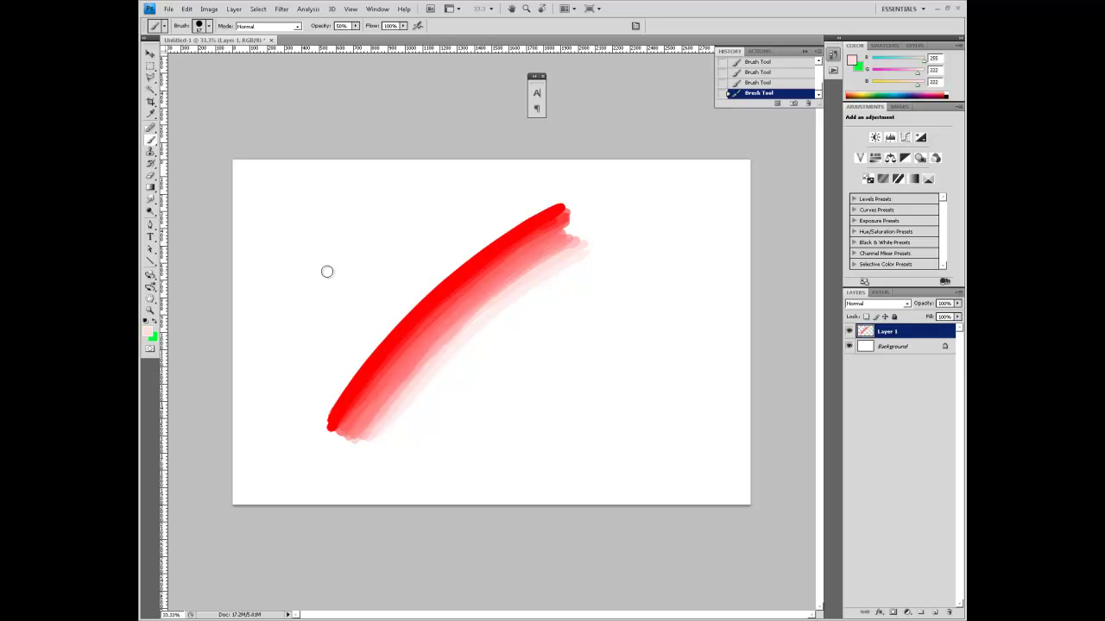
Look through the available brush presets and close the list without choosing another brush.
right_click(466, 318)
scroll(553, 516, "down", 3)
scroll(561, 505, "down", 6)
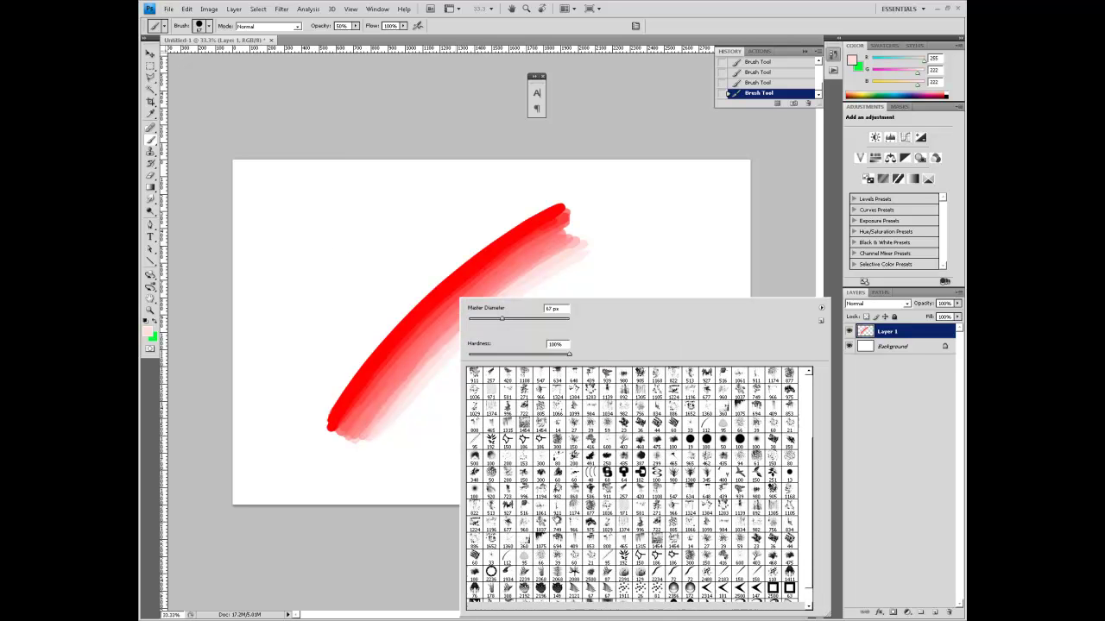
scroll(563, 456, "up", 7)
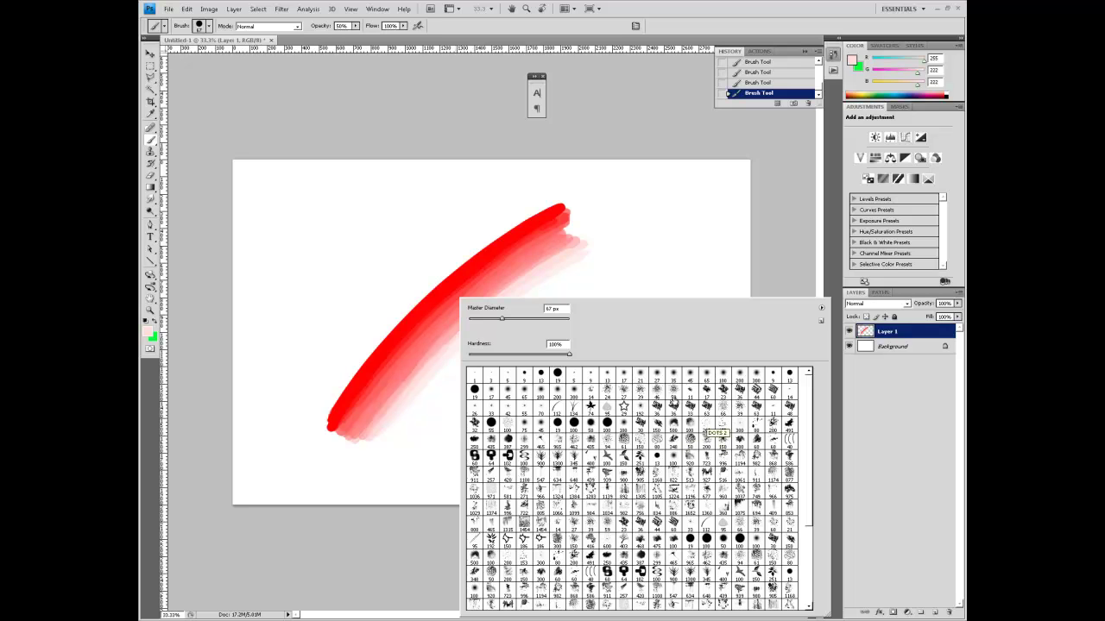
left_click(597, 246)
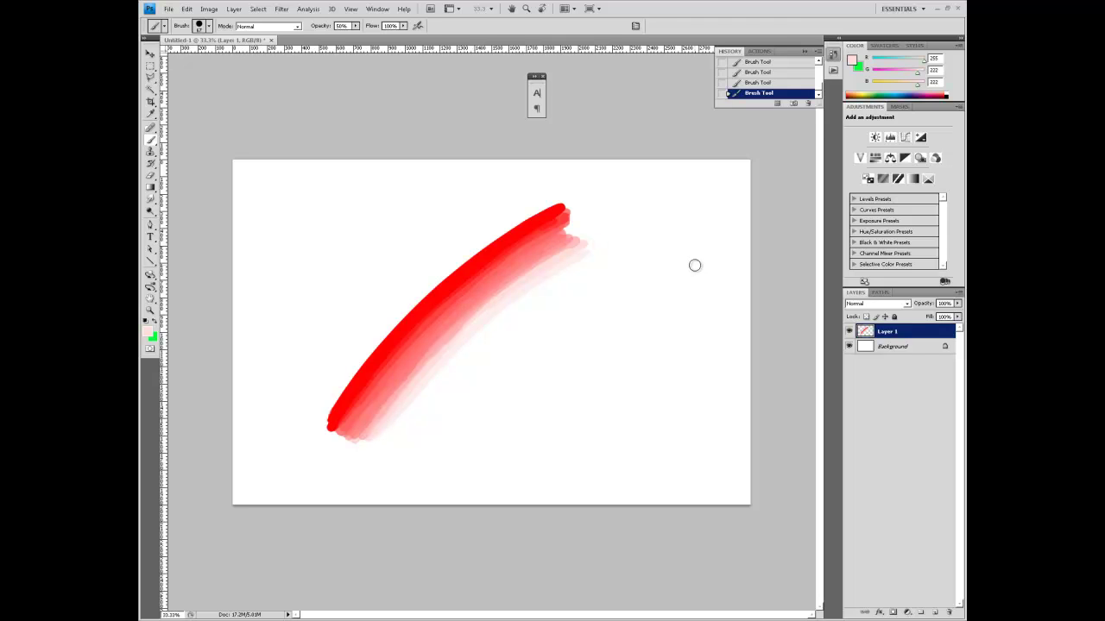
Sample the solid red from the arc with the Eyedropper as the painting colour and return to the Brush tool.
key("i")
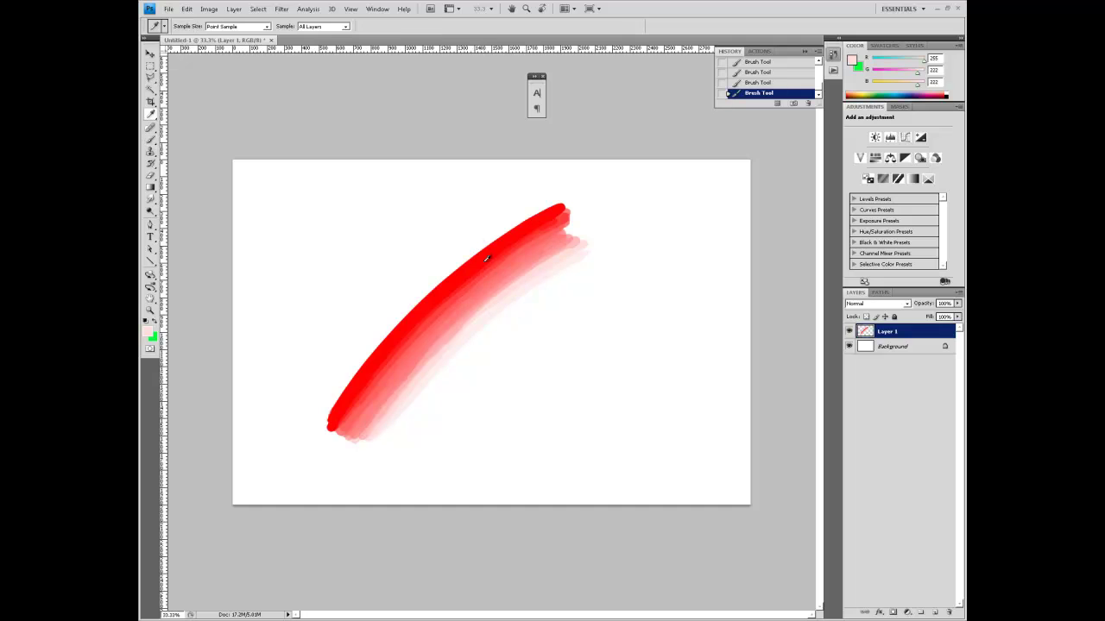
left_click(483, 252)
key("b")
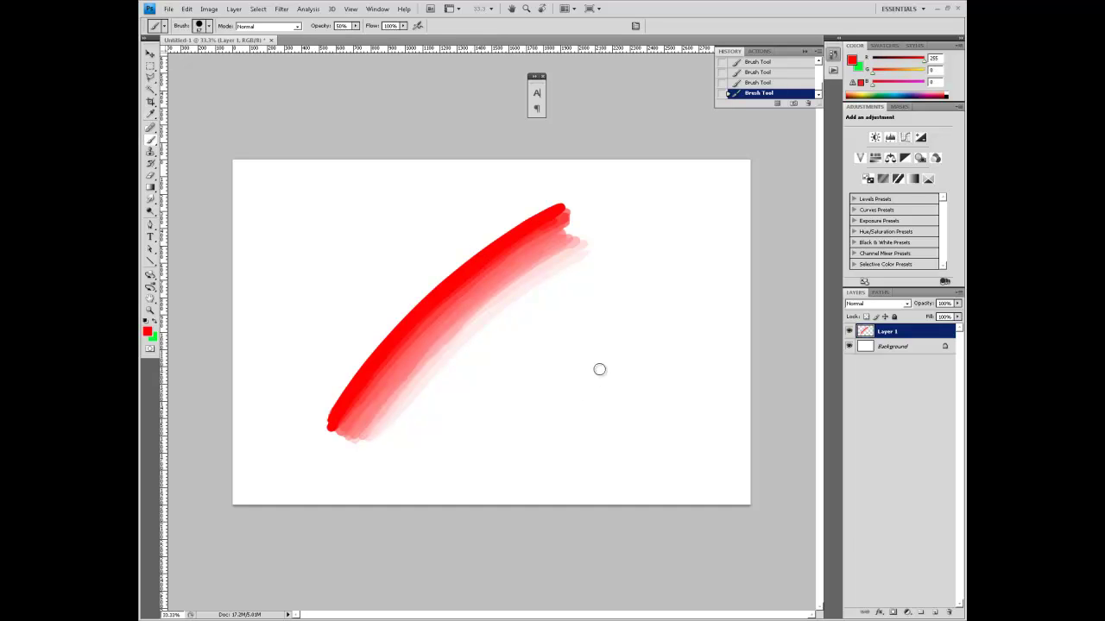
Try curved strokes beside the gradient arc with the shaped 64 px brush preset, and undo them.
right_click(598, 372)
left_click(614, 443)
mouse_move(469, 449)
left_mouse_down()
mouse_move(563, 343)
mouse_move(713, 221)
left_mouse_up()
mouse_move(482, 496)
left_mouse_down()
mouse_move(622, 303)
mouse_move(689, 252)
left_mouse_up()
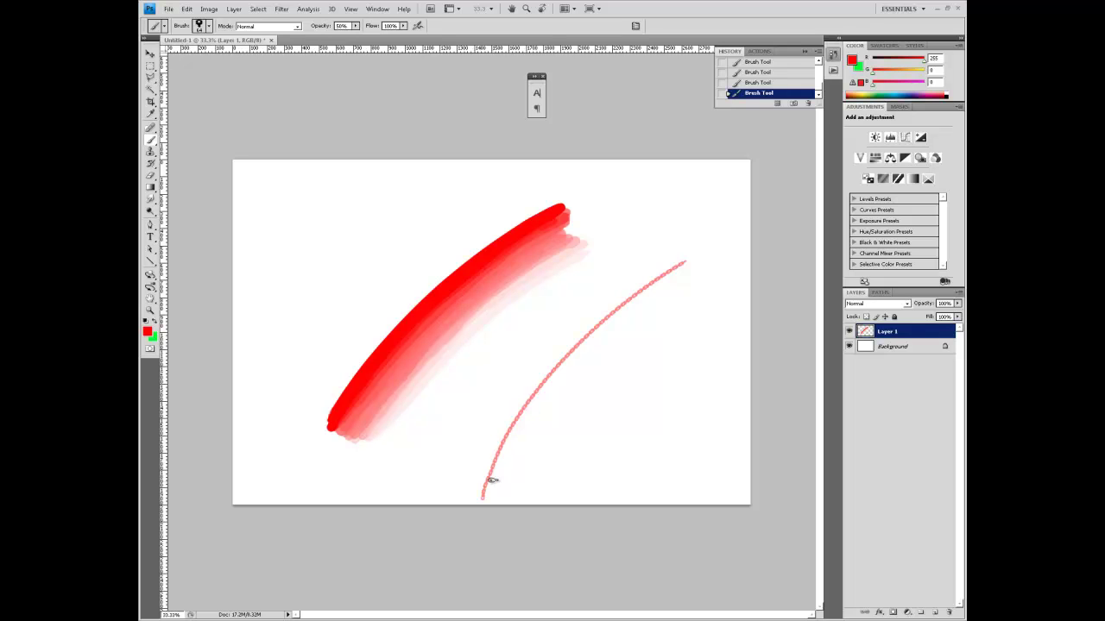
key("ctrl+z")
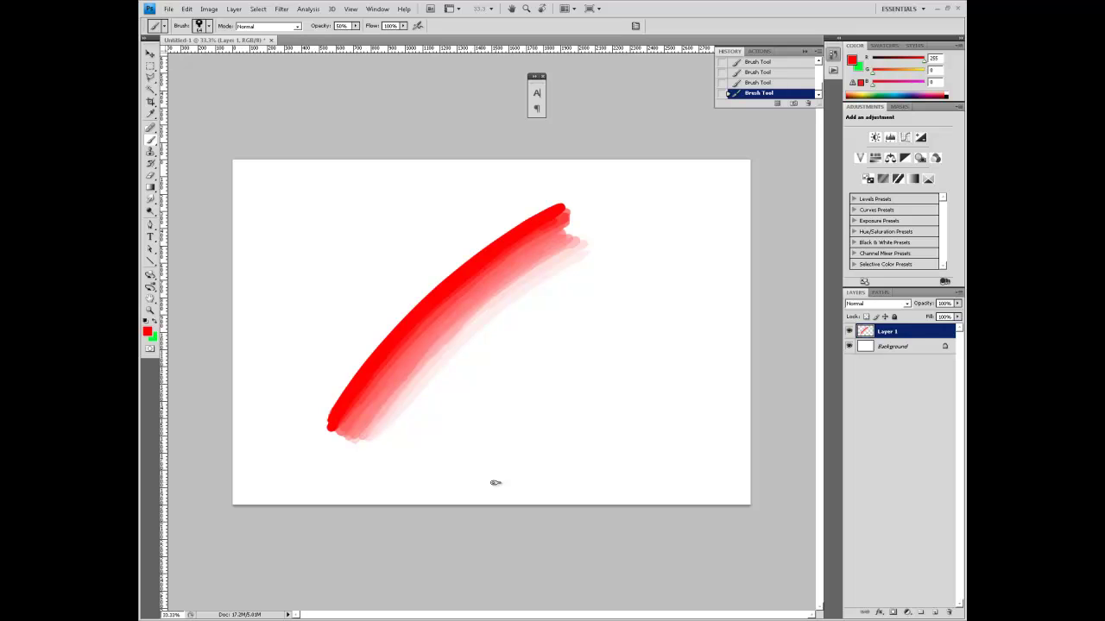
Choose the maple-leaf brush preset, try a zigzag of scattered leaves beside the red arc, and undo it.
right_click(655, 349)
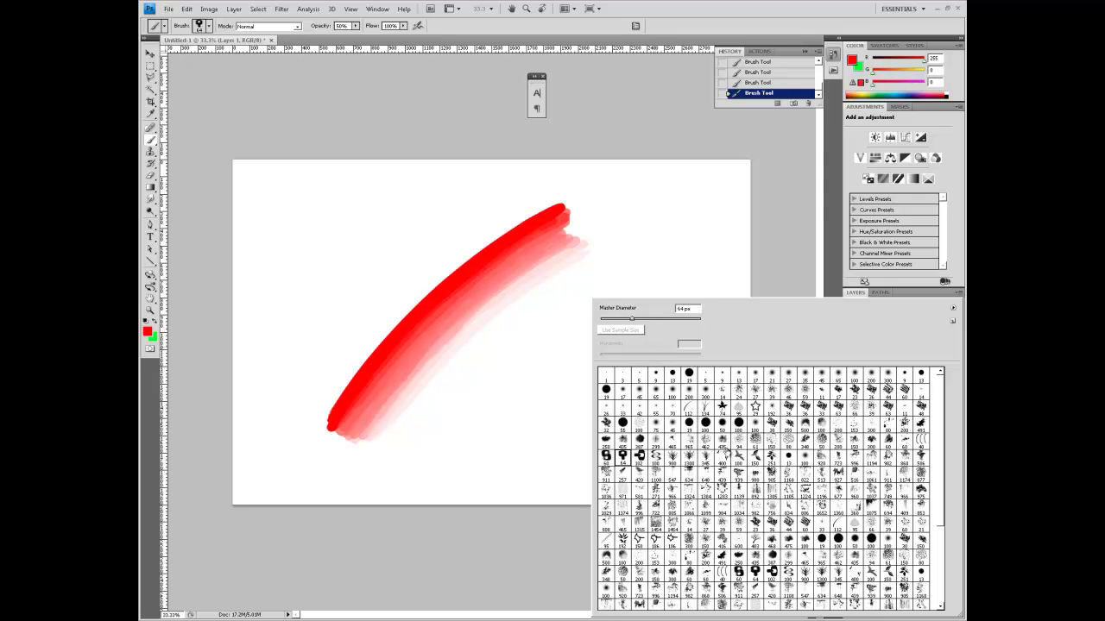
left_click(719, 405)
mouse_move(507, 390)
left_mouse_down()
mouse_move(581, 283)
mouse_move(619, 358)
mouse_move(739, 234)
left_mouse_up()
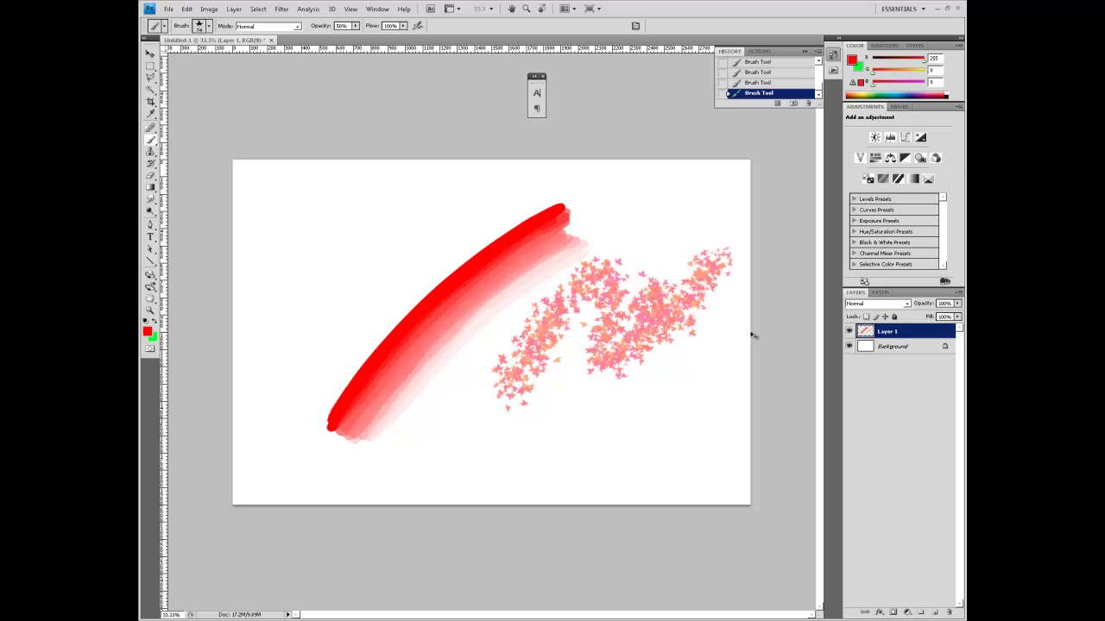
key("ctrl+z")
Choose the 134 px grass brush preset, try a patch of grass beneath the red arc, and undo it.
right_click(594, 301)
double_click(700, 407)
mouse_move(470, 412)
left_mouse_down()
mouse_move(569, 340)
mouse_move(589, 342)
mouse_move(544, 370)
mouse_move(652, 319)
mouse_move(594, 364)
mouse_move(659, 337)
left_mouse_up()
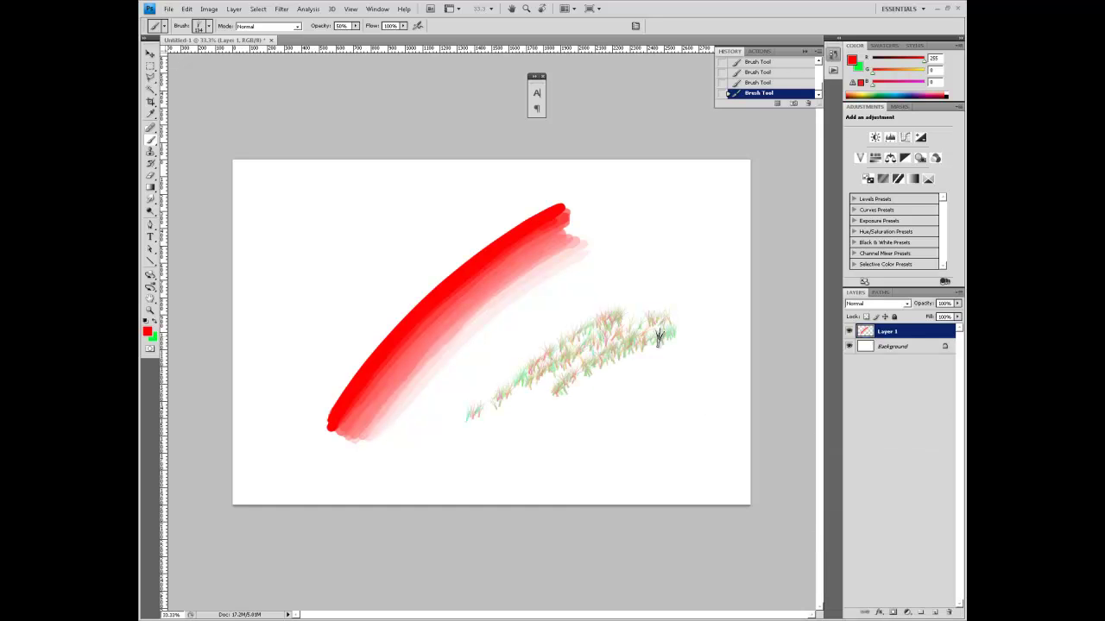
key("ctrl+z")
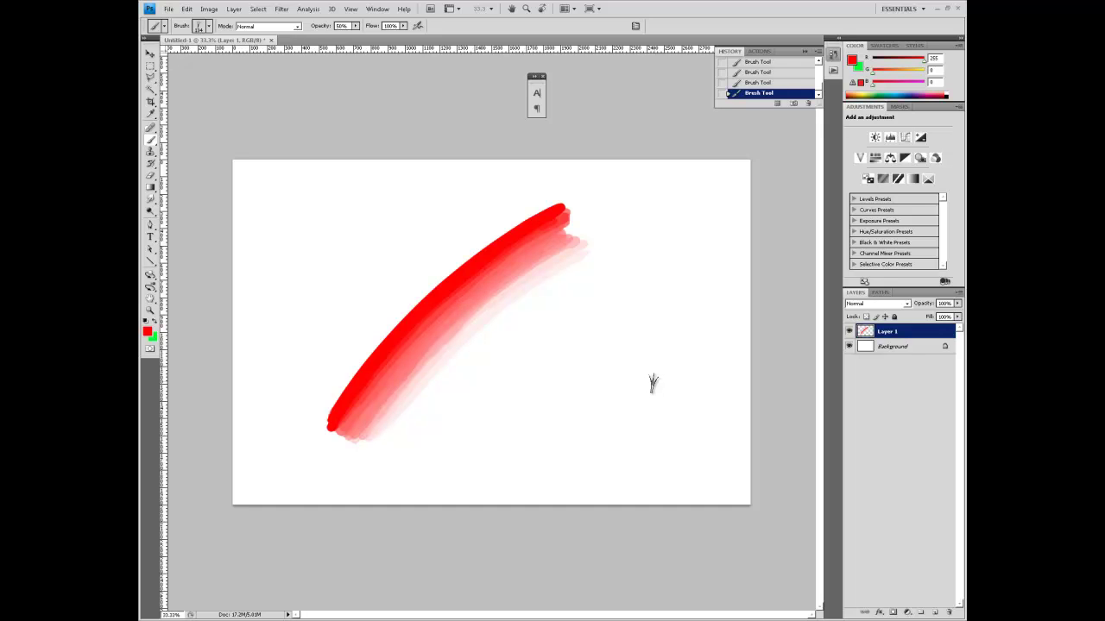
Try further back-and-forth grass strokes with the same brush in the empty area beside the arc, undoing each.
right_click(634, 363)
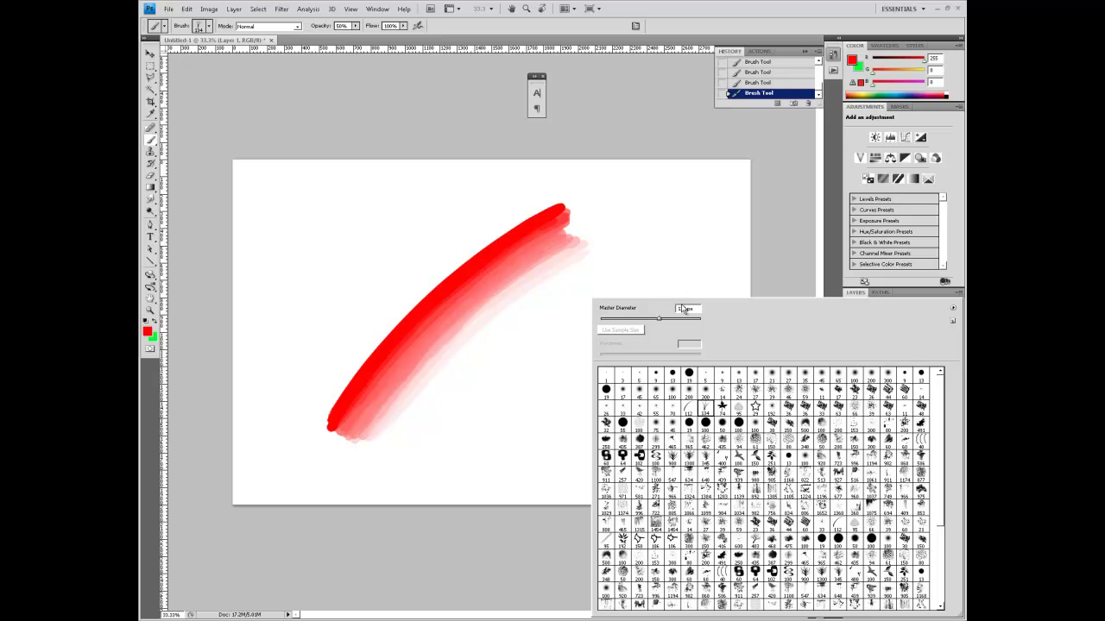
left_click(680, 266)
left_click_drag(680, 266, 687, 341)
key("ctrl+z")
mouse_move(661, 296)
left_mouse_down()
mouse_move(664, 349)
mouse_move(686, 323)
left_mouse_up()
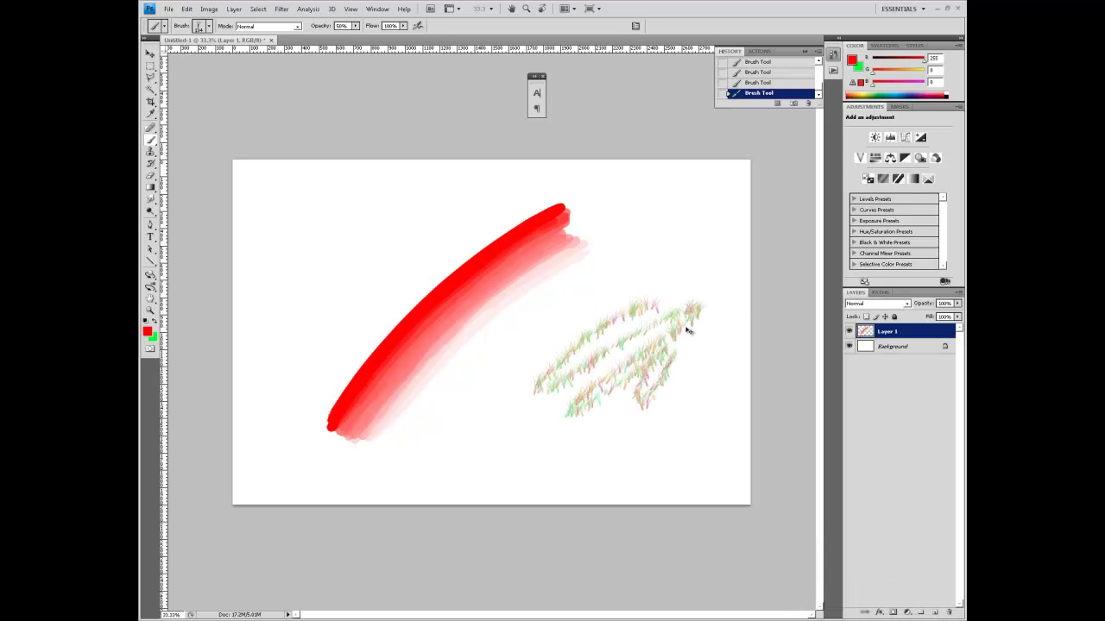
key("ctrl+z")
Choose the 1300 px tree brush preset, undo a test stamp, and set the brush opacity to 100%.
right_click(631, 315)
double_click(672, 373)
right_click(664, 394)
left_click(689, 459)
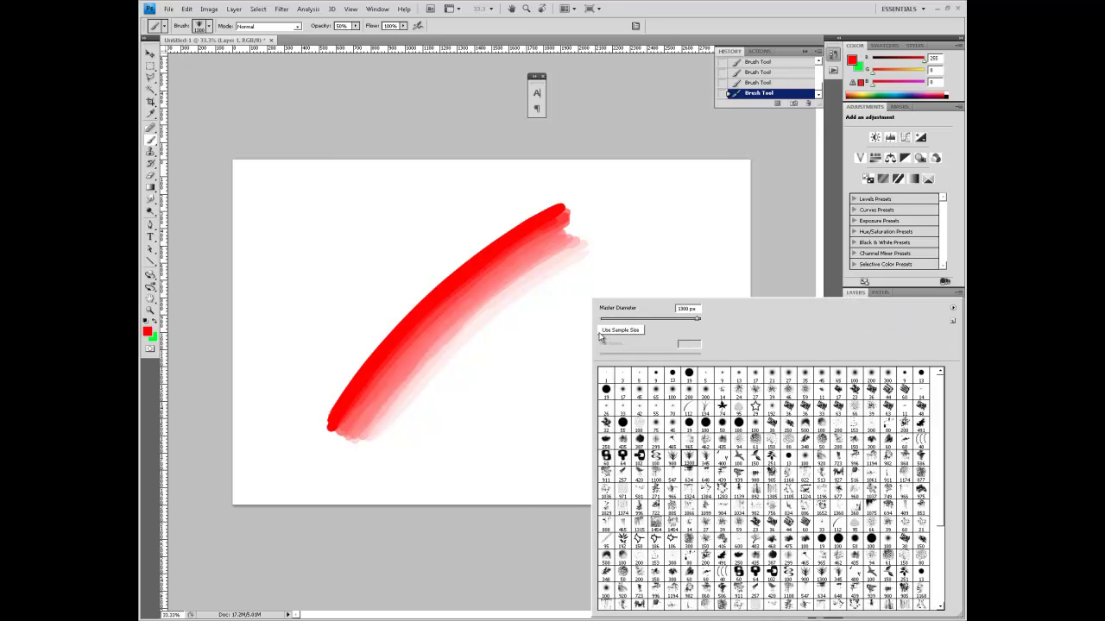
left_click(584, 363)
key("ctrl+z")
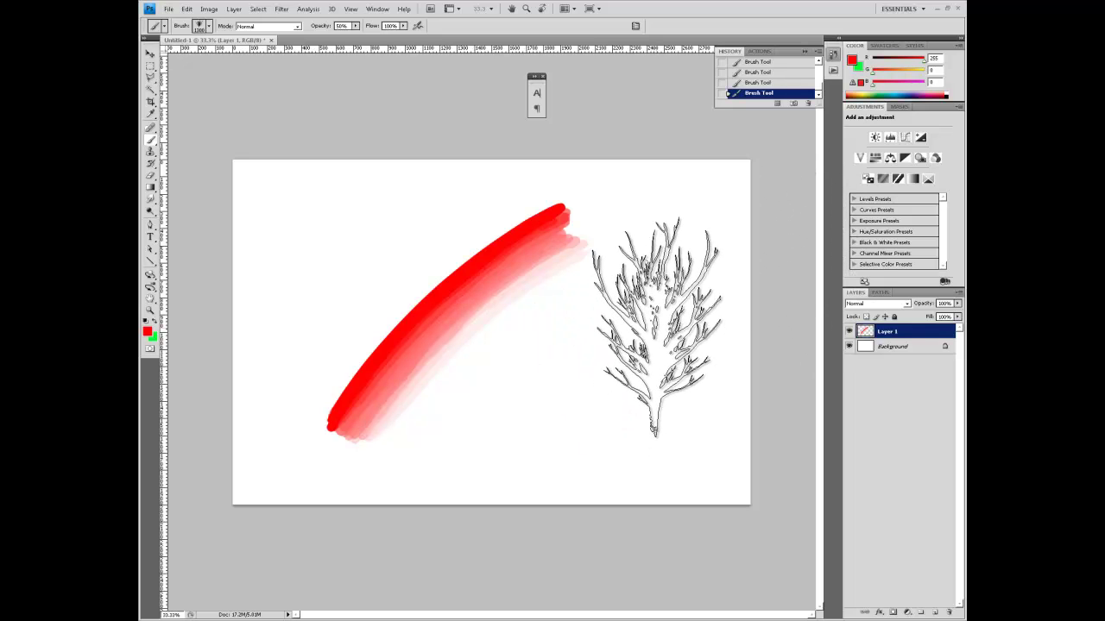
key("0")
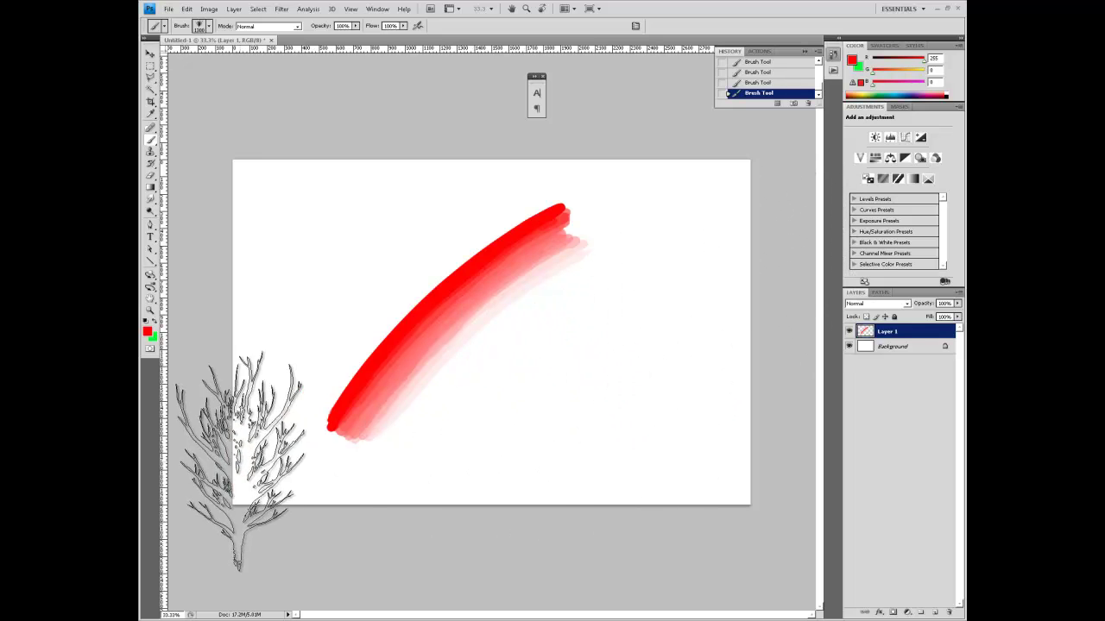
Try a row of red trees along the canvas's lower edge, undo it, and stamp one tree to the right of the arc.
left_click_drag(234, 460, 800, 469)
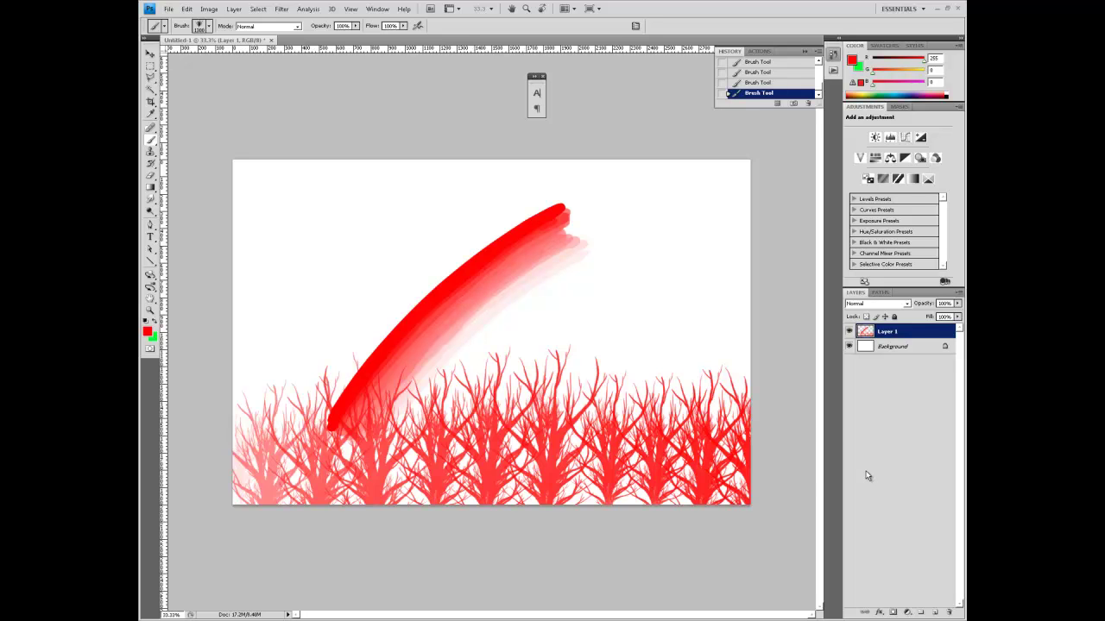
key("ctrl+z")
left_click(638, 375)
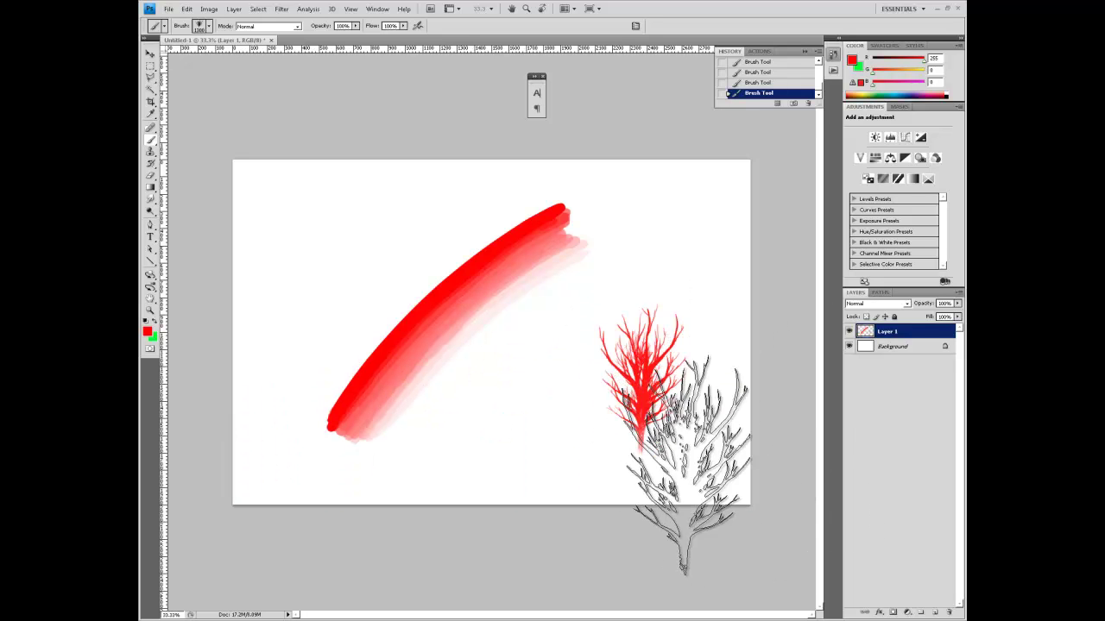
Switch to a thin round brush at 100% hardness and try a short branch stroke beside the tree.
right_click(594, 302)
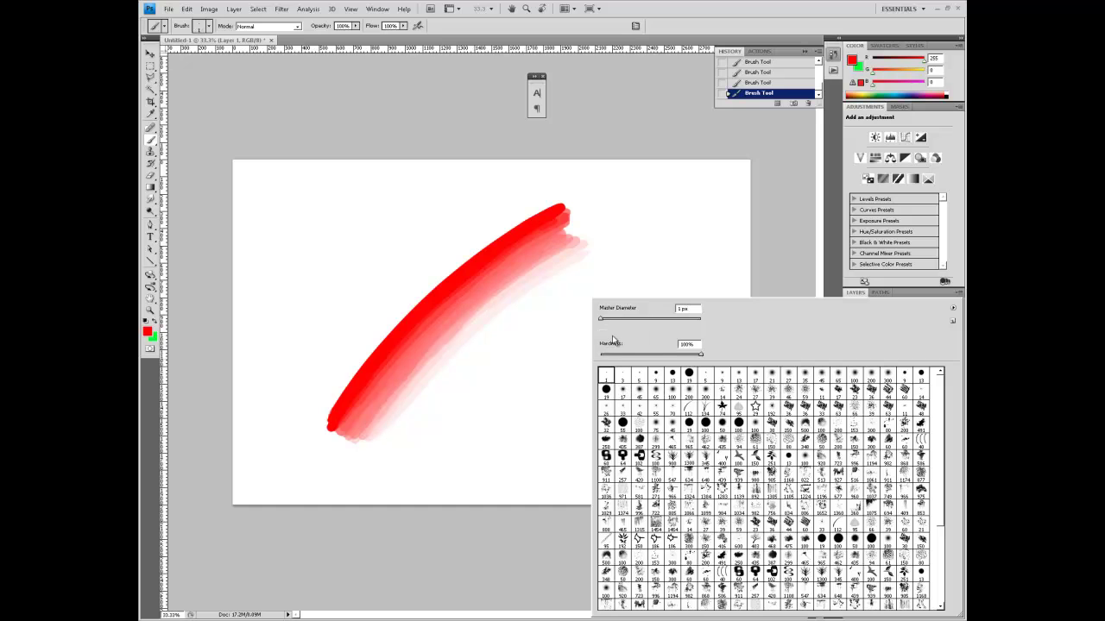
left_click_drag(603, 319, 614, 319)
key("Return")
left_click_drag(668, 360, 695, 398)
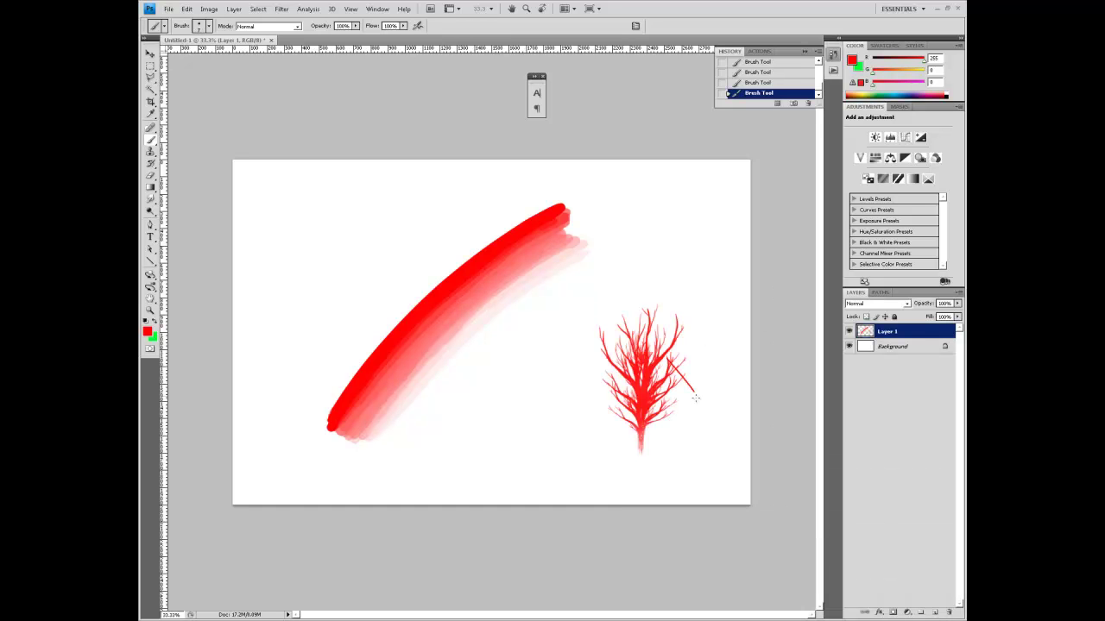
key("z")
left_click(699, 346)
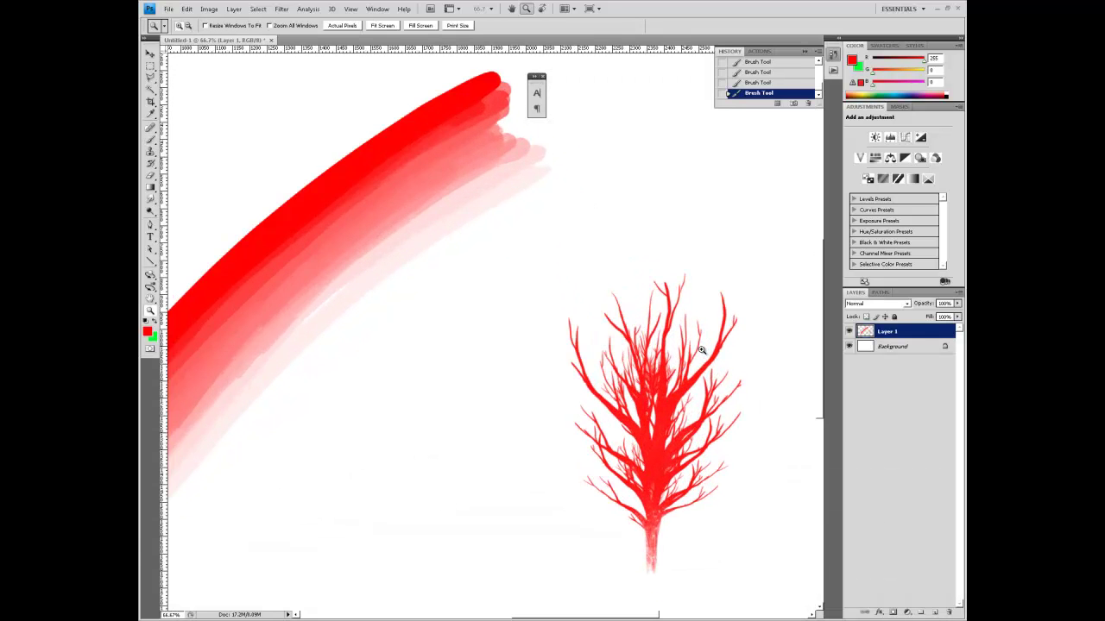
key("b")
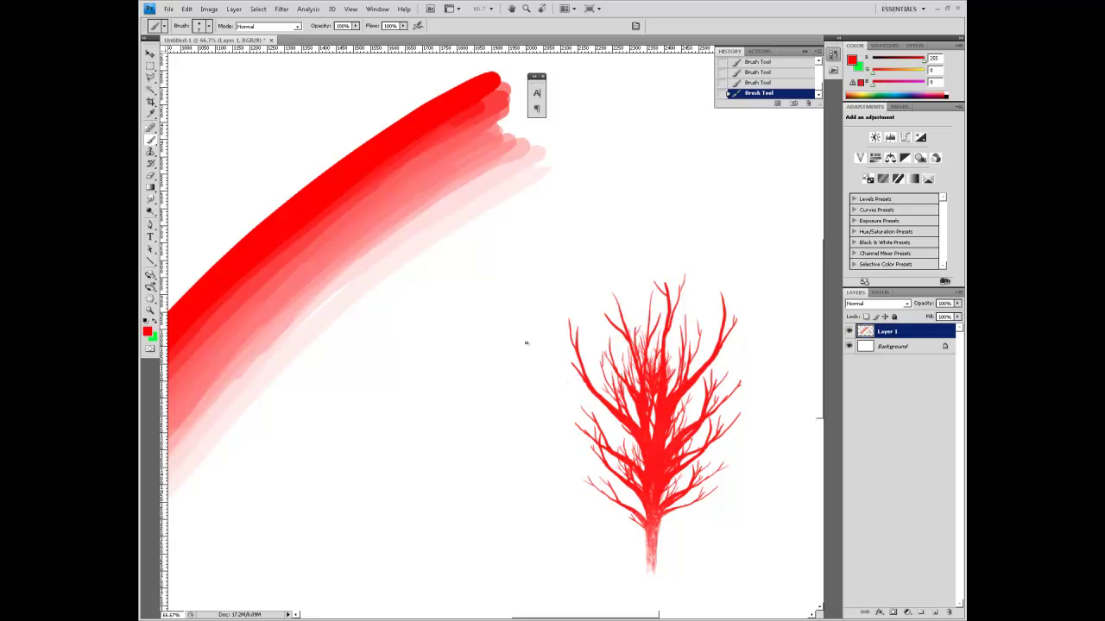
Switch to the Eraser with a small hard round brush and erase the tree's upper-left branch.
key("e")
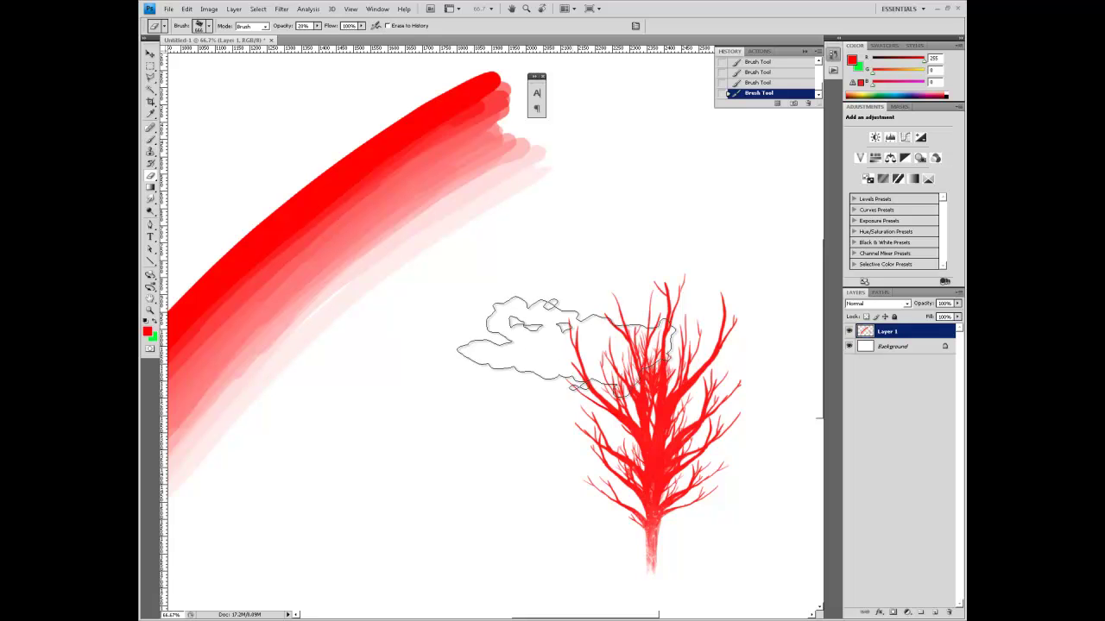
right_click(583, 310)
left_click(594, 376)
key("Return")
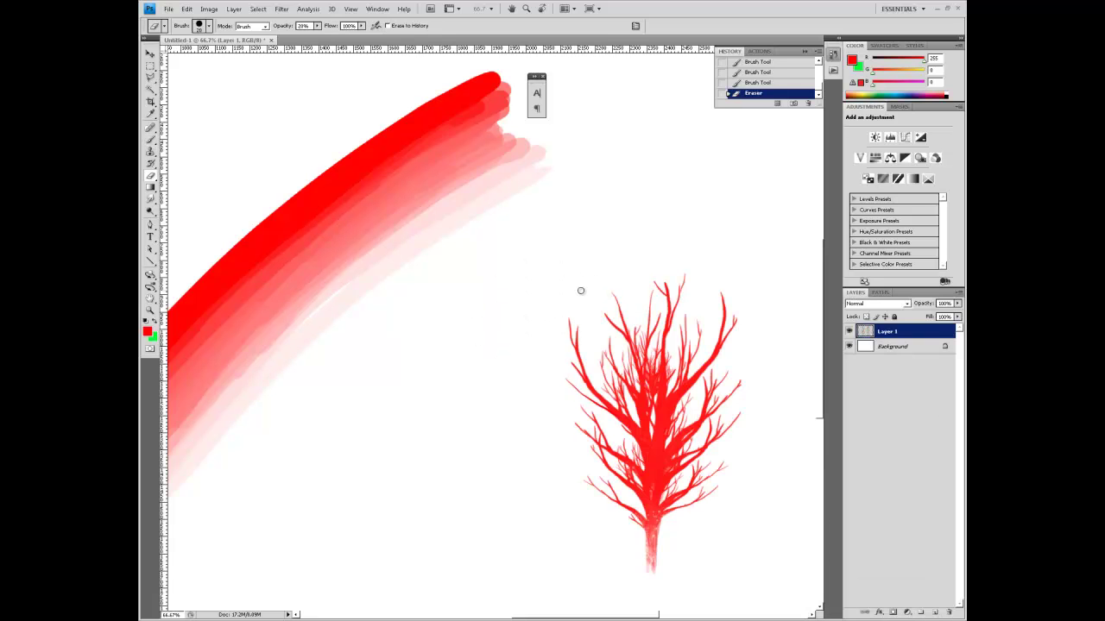
mouse_move(575, 321)
left_mouse_down()
mouse_move(582, 353)
mouse_move(572, 345)
mouse_move(570, 359)
mouse_move(593, 388)
left_mouse_up()
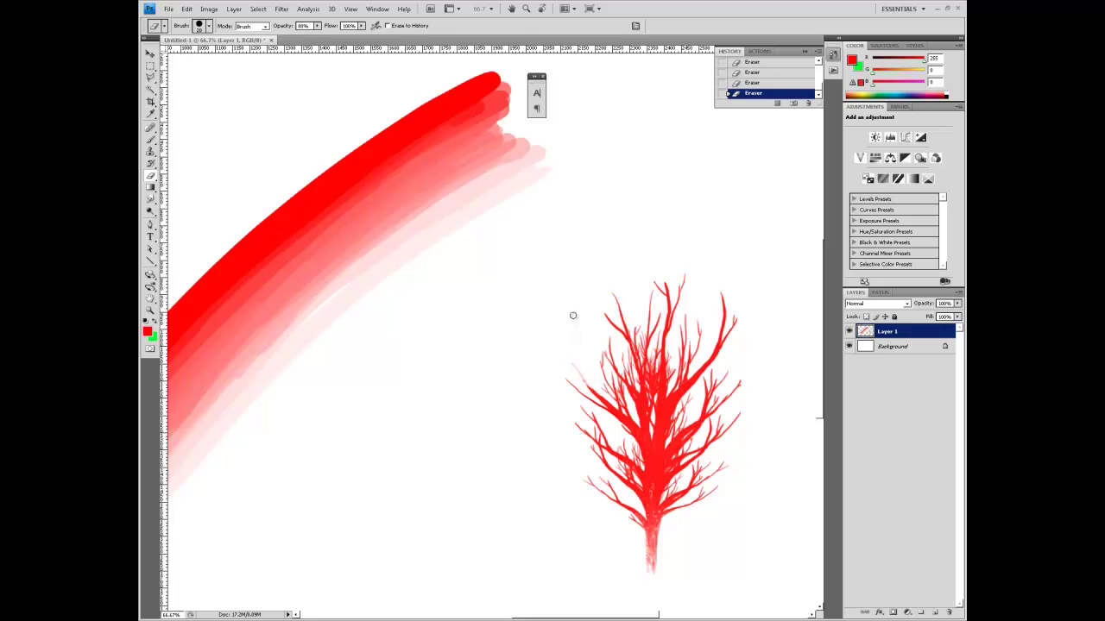
Alternate between the Brush and the Eraser to add thin twigs to both sides of the tree and trim the left ones.
key("b")
mouse_move(746, 393)
left_mouse_down()
mouse_move(765, 379)
mouse_move(725, 410)
left_mouse_up()
key("e")
key("b")
left_click(587, 426)
left_click(592, 447)
key("e")
left_click_drag(576, 445, 575, 399)
left_click(575, 398)
key("b")
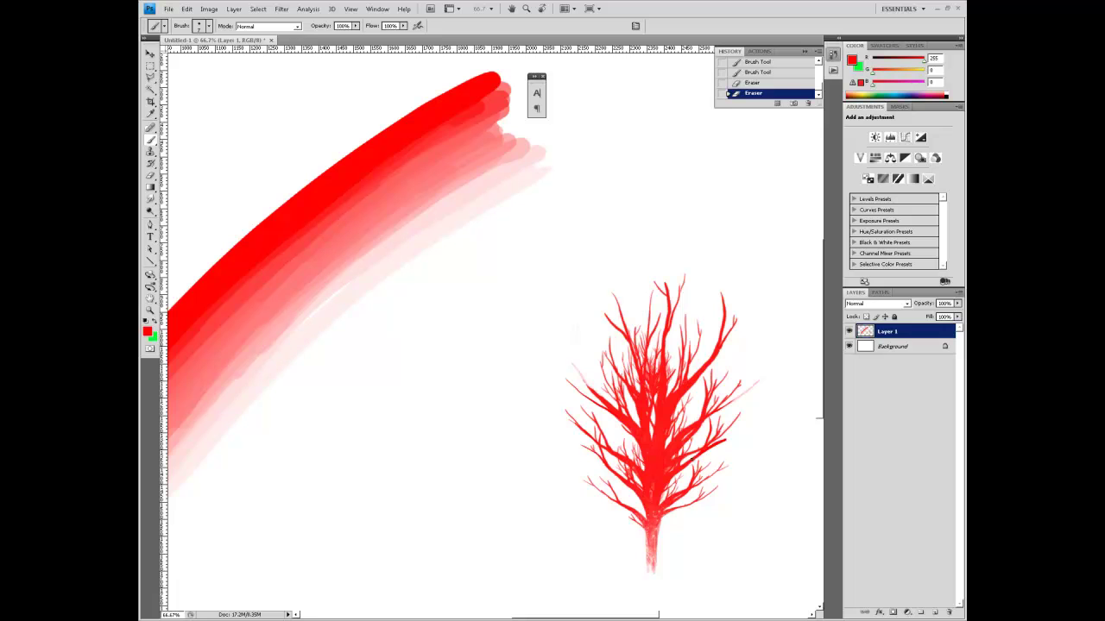
Trim and repaint the twigs on the tree's right side, alternating between the Eraser and the Brush.
key("e")
mouse_move(714, 449)
left_mouse_down()
mouse_move(700, 442)
mouse_move(690, 454)
mouse_move(706, 425)
mouse_move(680, 458)
mouse_move(723, 425)
left_mouse_up()
key("b")
left_click(707, 435)
key("e")
key("b")
key("e")
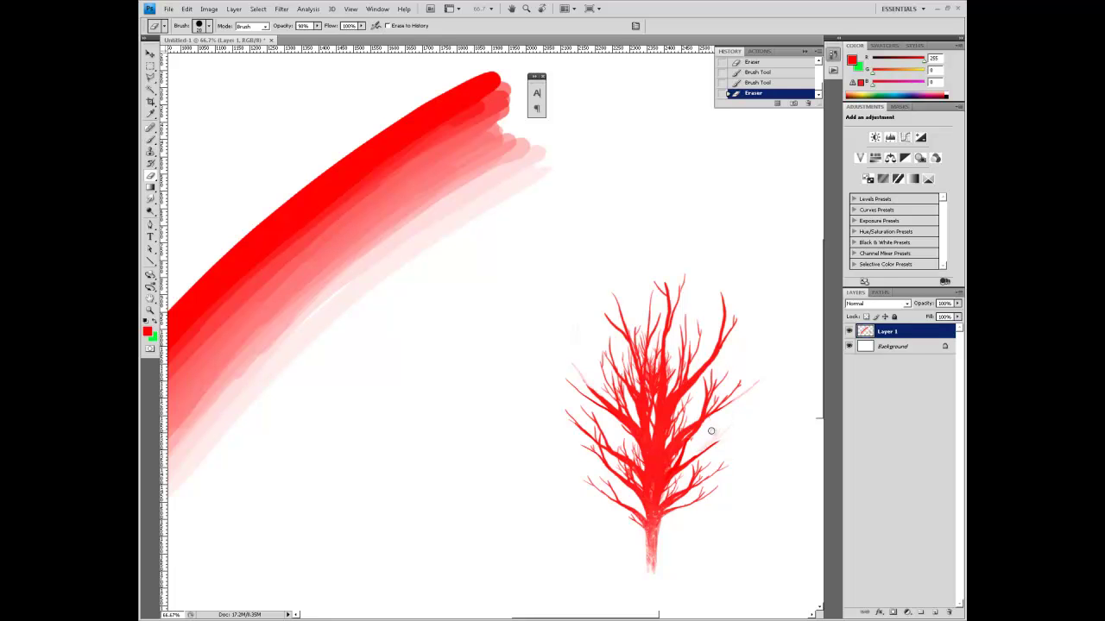
Replace the painted layer with a new blank layer and paint a solid red blob in its upper-left area with a large brush.
key("Delete")
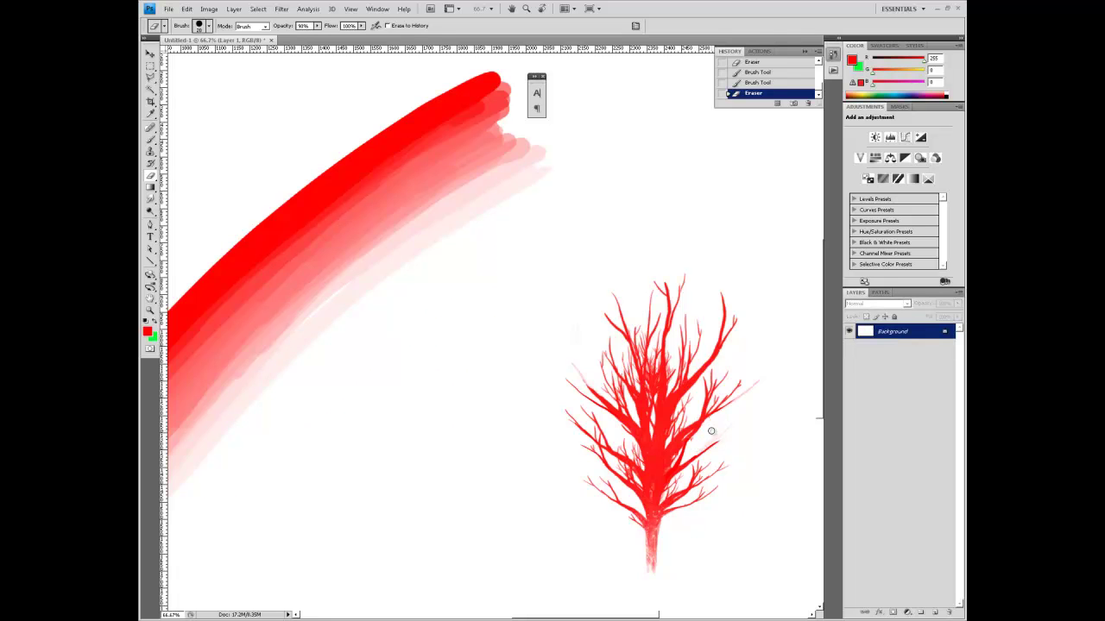
left_click(935, 612)
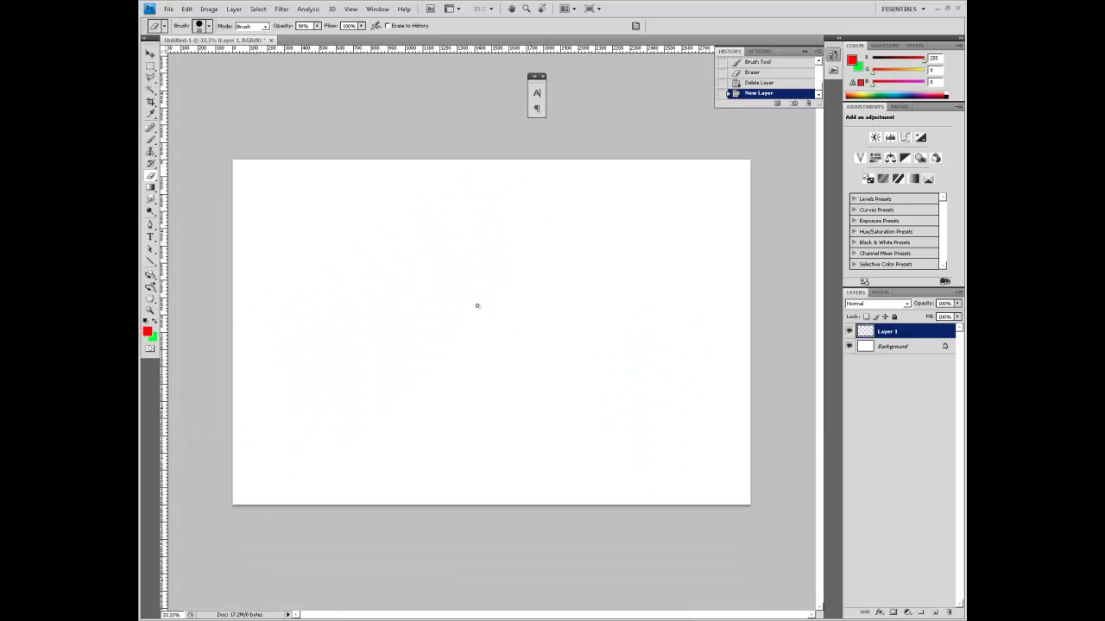
key("b")
right_click(337, 246)
left_click_drag(390, 266, 396, 266)
mouse_move(374, 221)
left_mouse_down()
mouse_move(384, 235)
mouse_move(398, 231)
left_mouse_up()
Smudge the blob's lower-right edge with a 154 px Smudge brush at 0% hardness, and undo the last smudge.
left_click(155, 199)
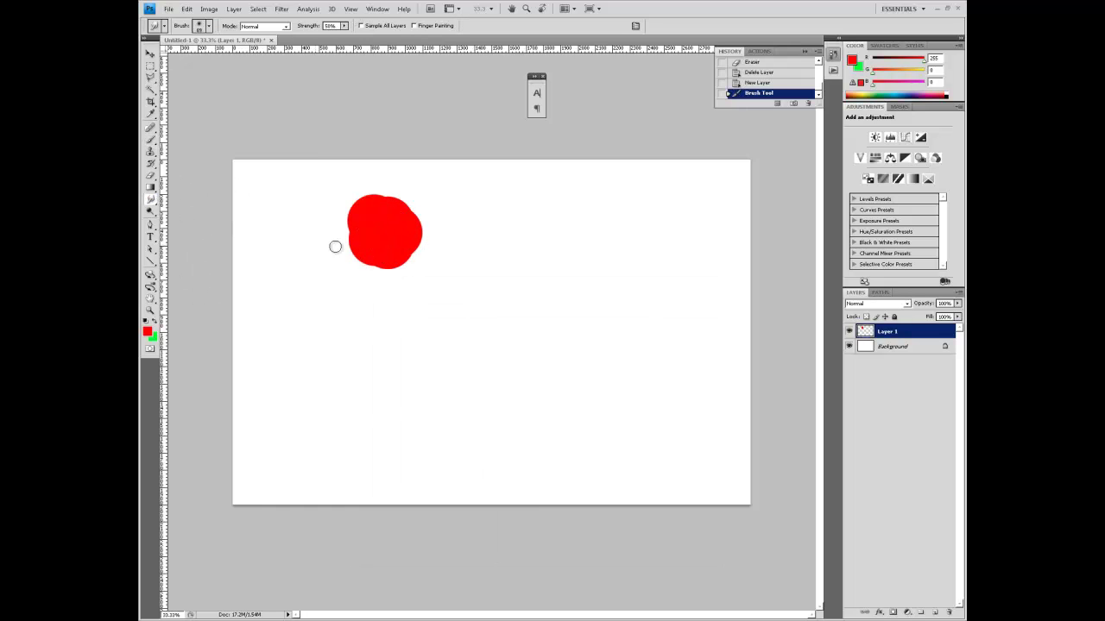
right_click(520, 230)
left_click(386, 275)
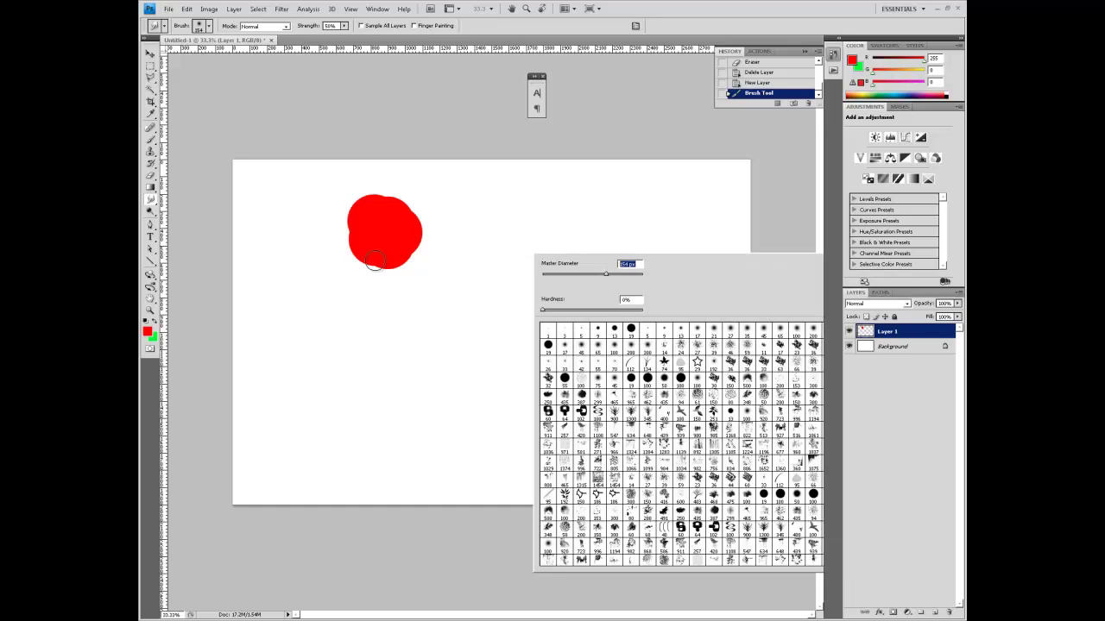
left_click_drag(415, 265, 414, 238)
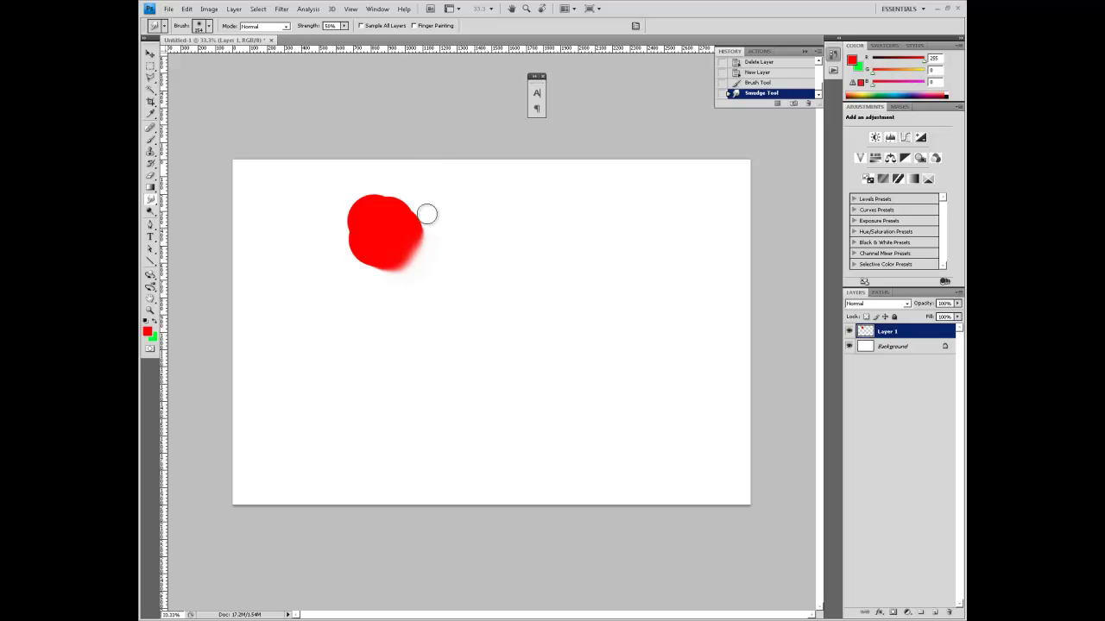
mouse_move(399, 268)
left_mouse_down()
mouse_move(422, 274)
mouse_move(419, 240)
mouse_move(442, 254)
left_mouse_up()
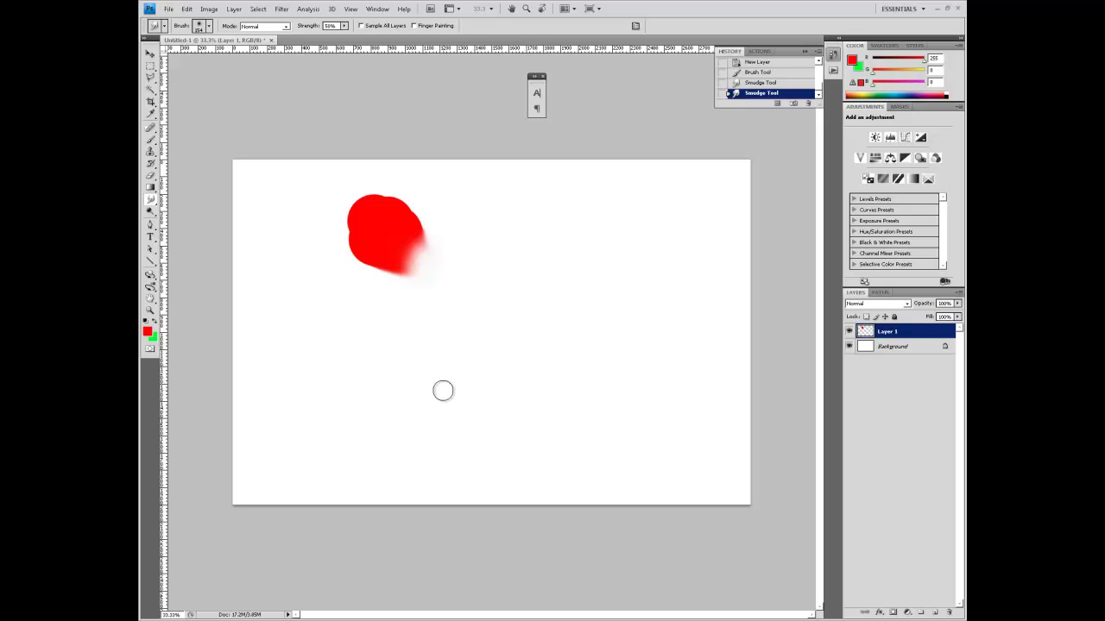
key("ctrl+z")
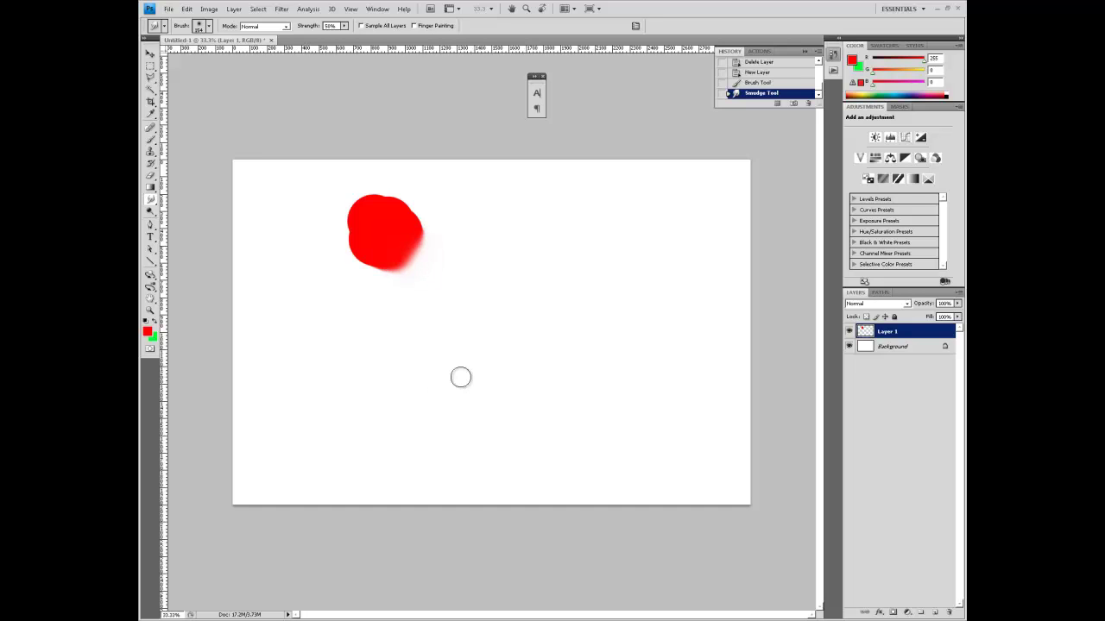
Replace the smudged layer with a new blank layer and choose the 13 px hard round preset for the Brush tool.
key("Delete")
left_click(933, 612)
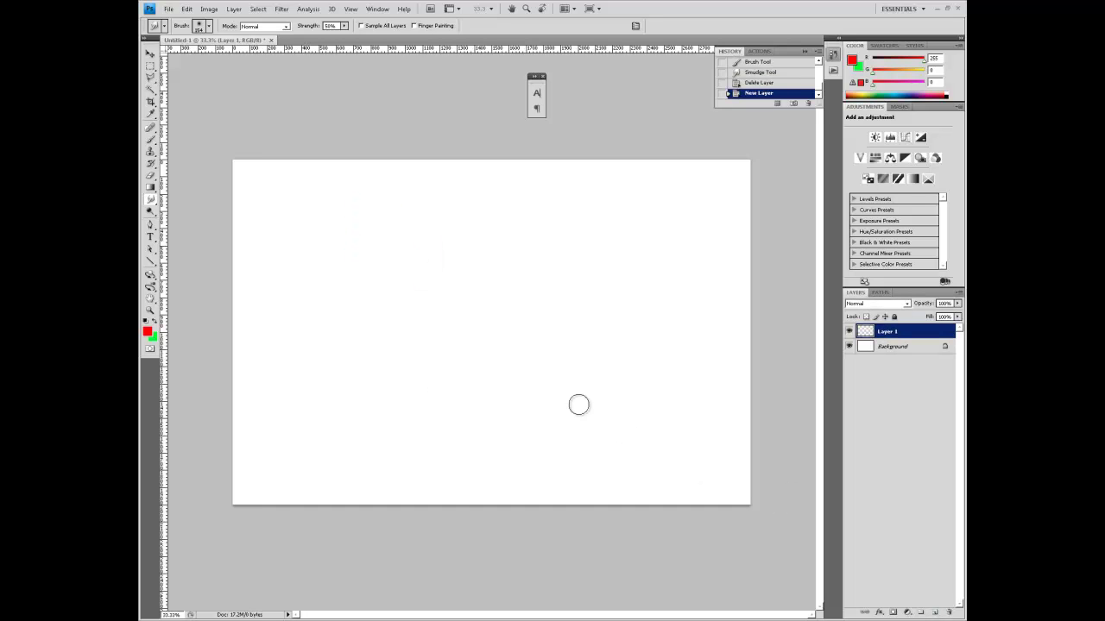
key("b")
right_click(483, 315)
left_click(510, 320)
left_click(516, 171)
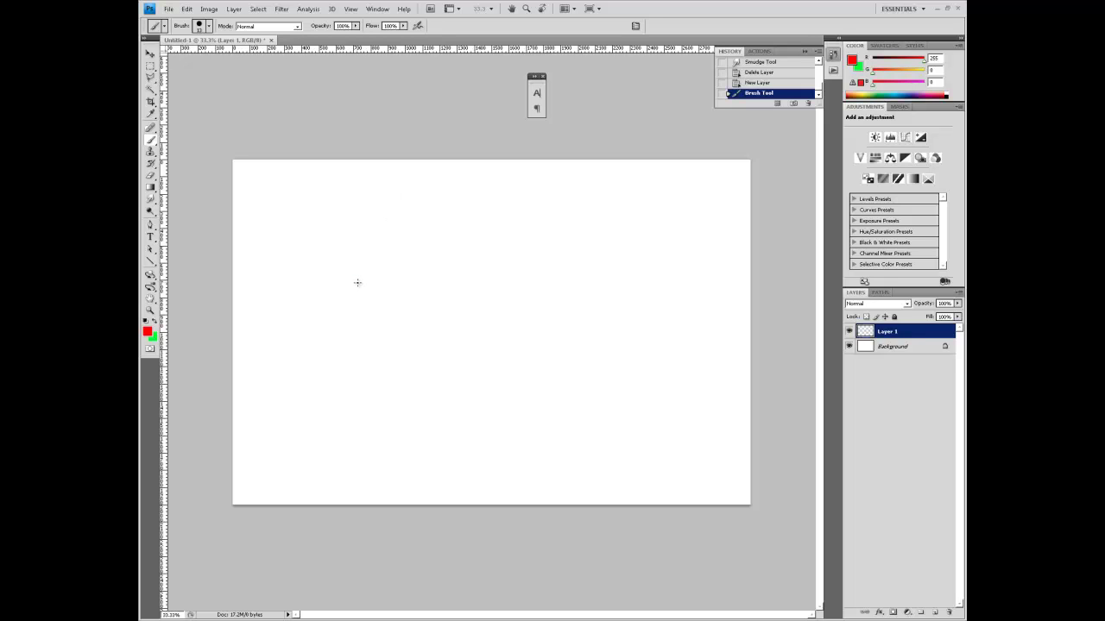
Try a straight horizontal line, extend it towards the canvas's left edge, try a straight vertical line, and undo them all.
left_click_drag(375, 280, 703, 300)
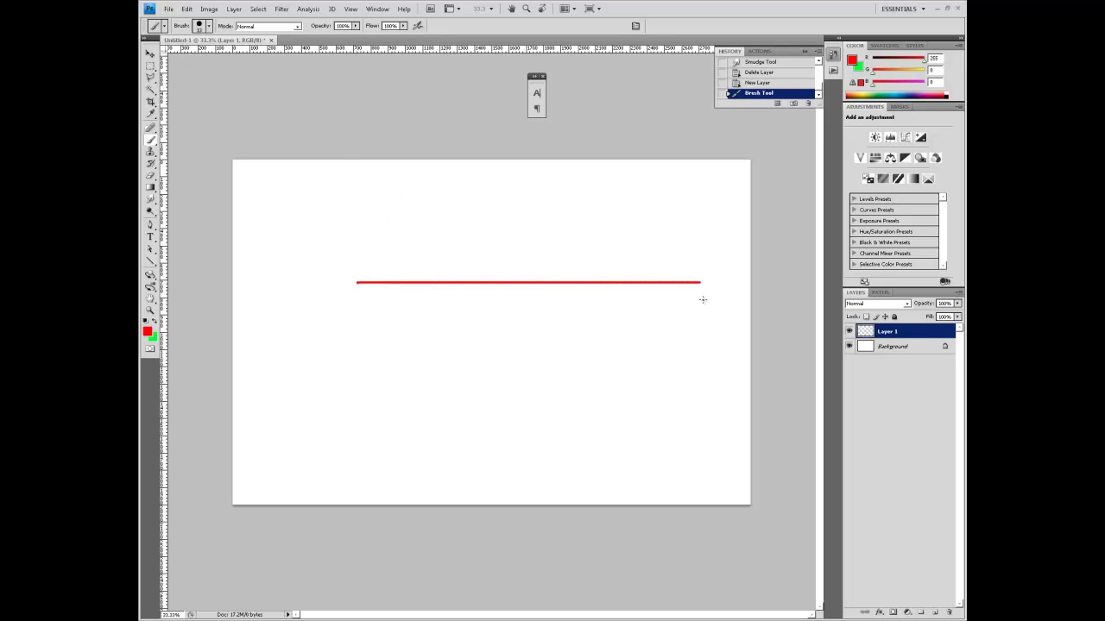
left_click(238, 283, "shift")
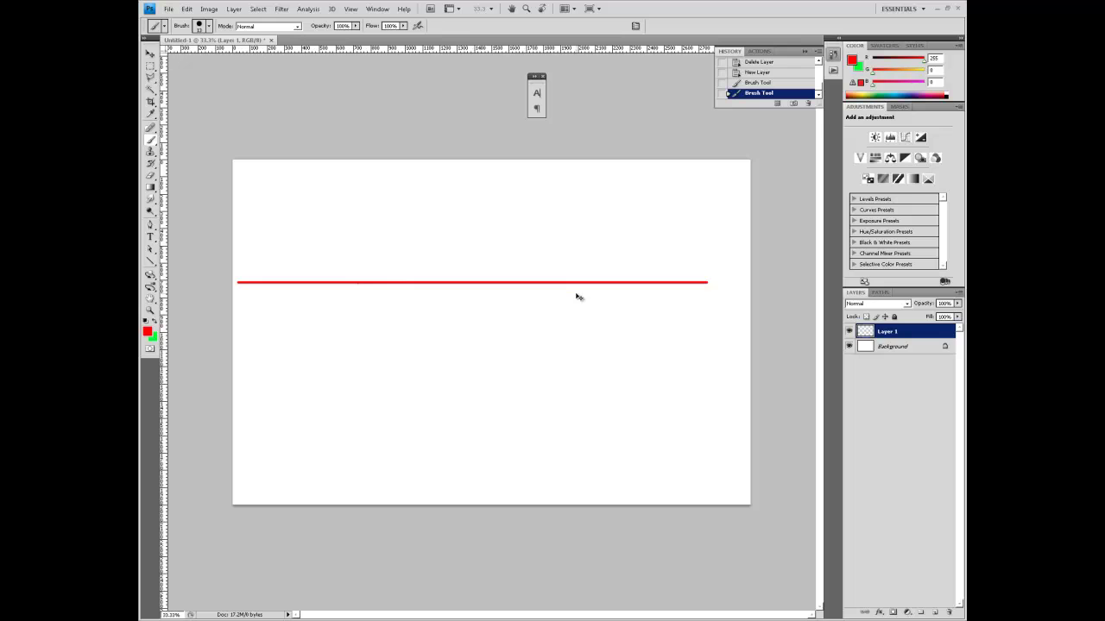
key("ctrl+alt+z")
key("ctrl+alt+z")
left_click_drag(485, 171, 485, 444)
key("ctrl+alt+z")
Place a red dot low on the canvas, connect it to the upper-right area with a straight diagonal line, and undo the line.
left_click(411, 439)
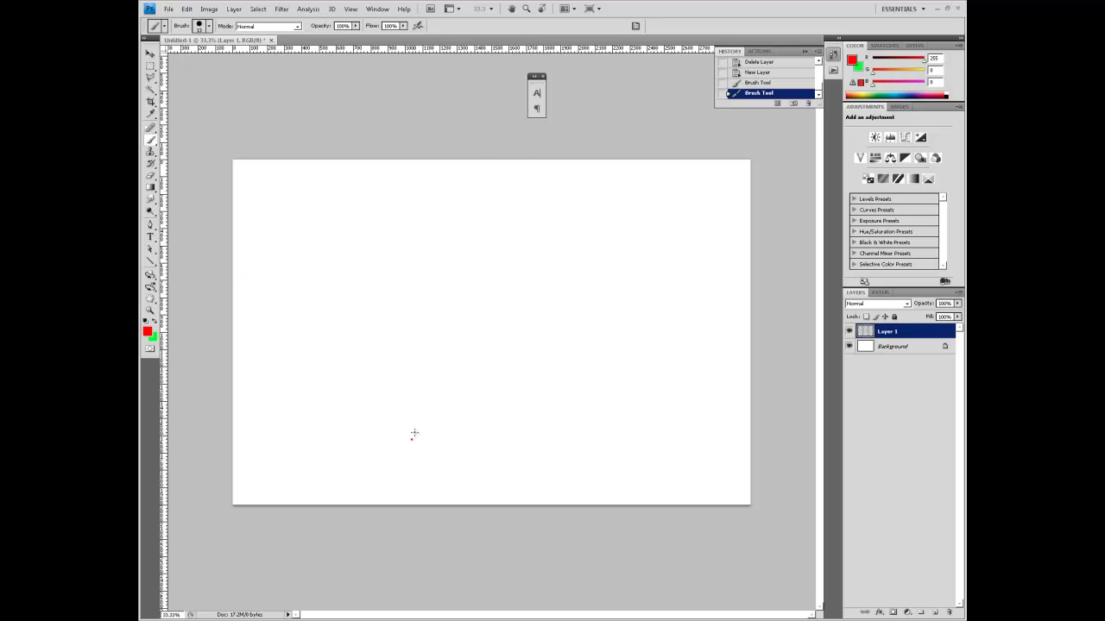
left_click(667, 207, "shift")
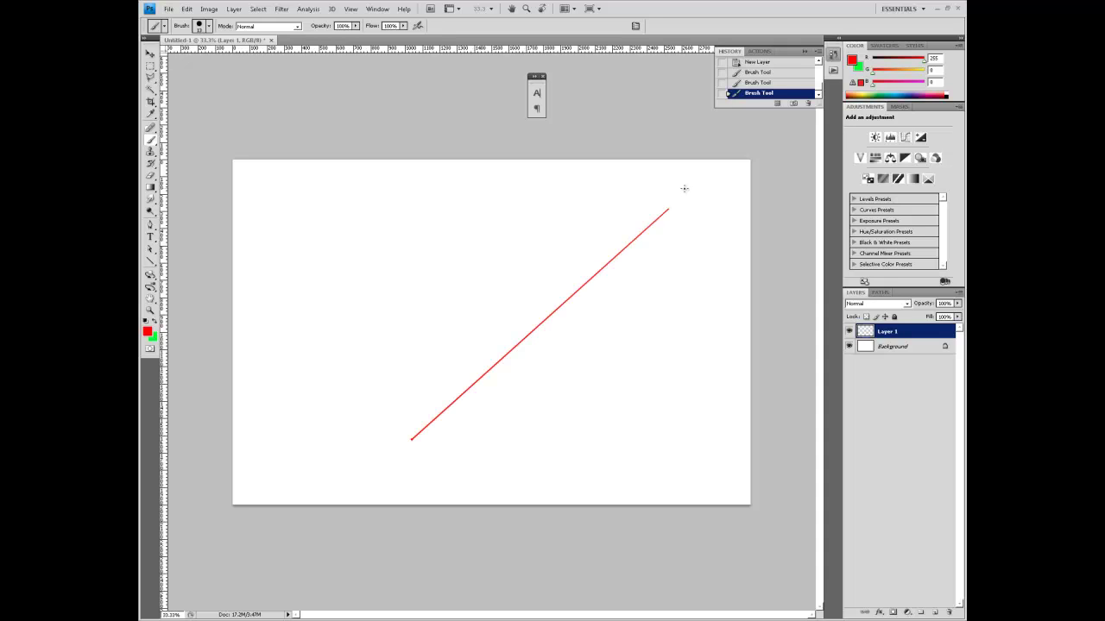
key("ctrl+alt+z")
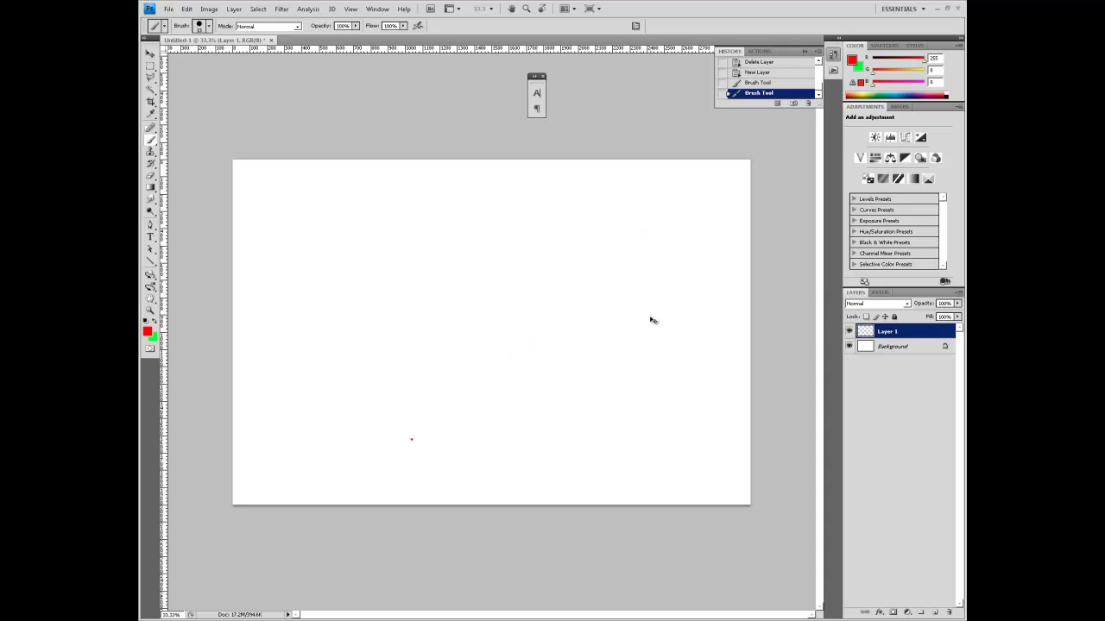
Erase the red dot low on the canvas with the Eraser tool.
key("e")
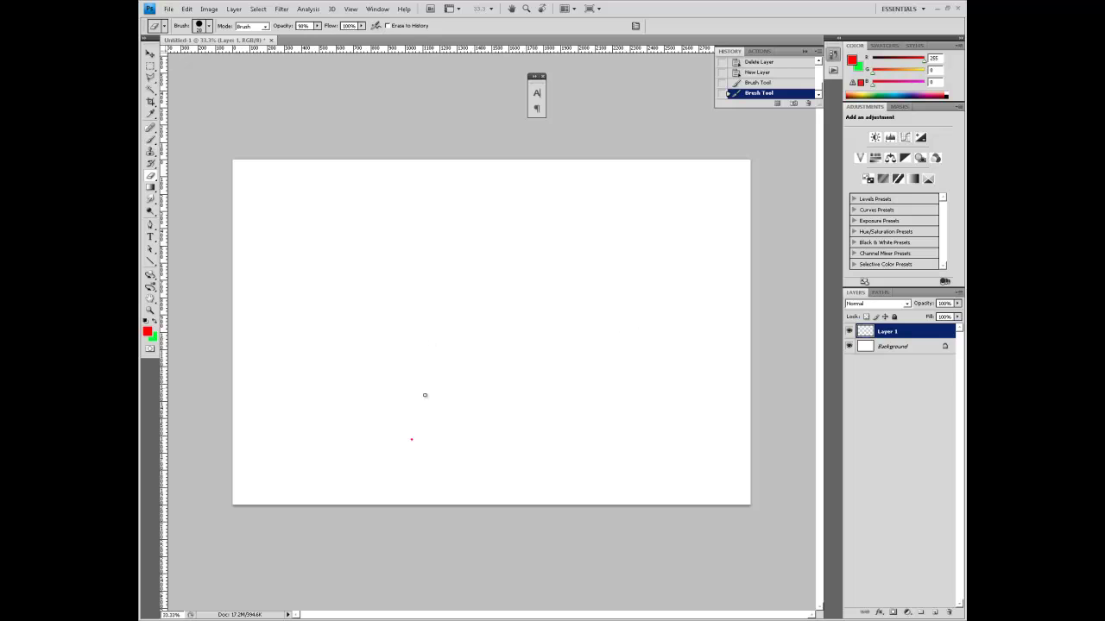
left_click(412, 443)
left_click(410, 442)
Bring up the brush settings over the canvas, show the Brush Tip Shape options, and enlarge the eraser tip's diameter.
key("F5")
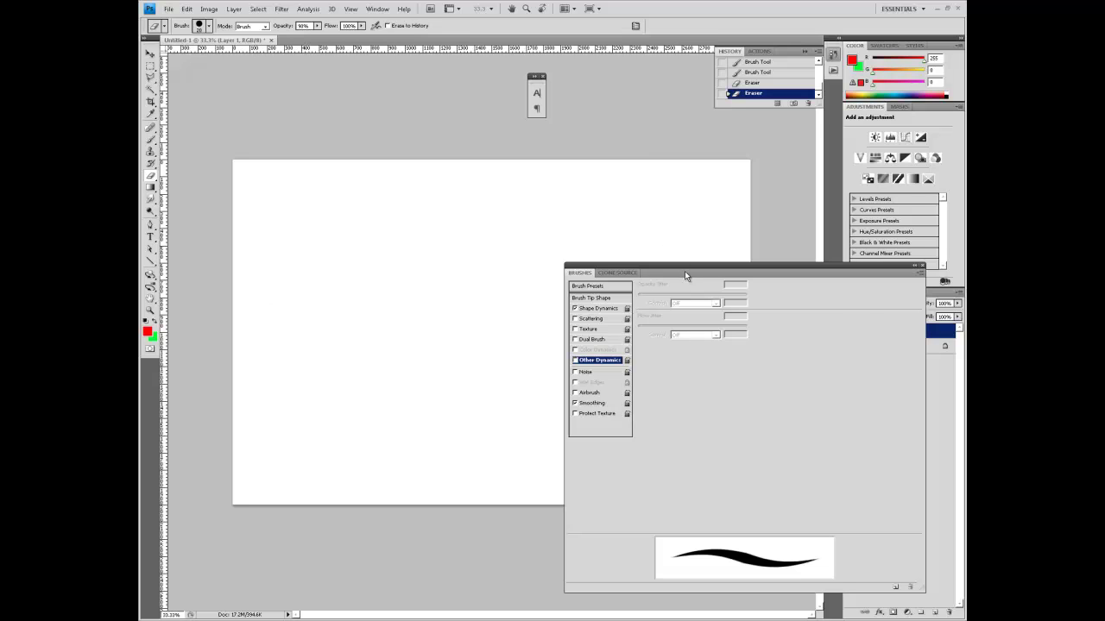
left_click_drag(678, 262, 424, 165)
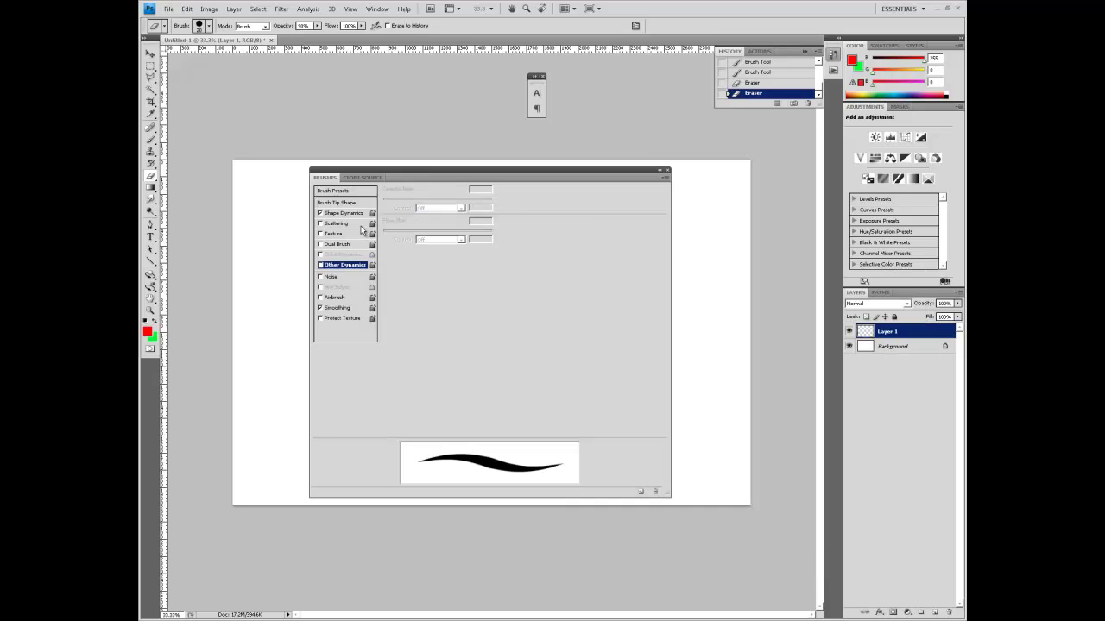
left_click(352, 204)
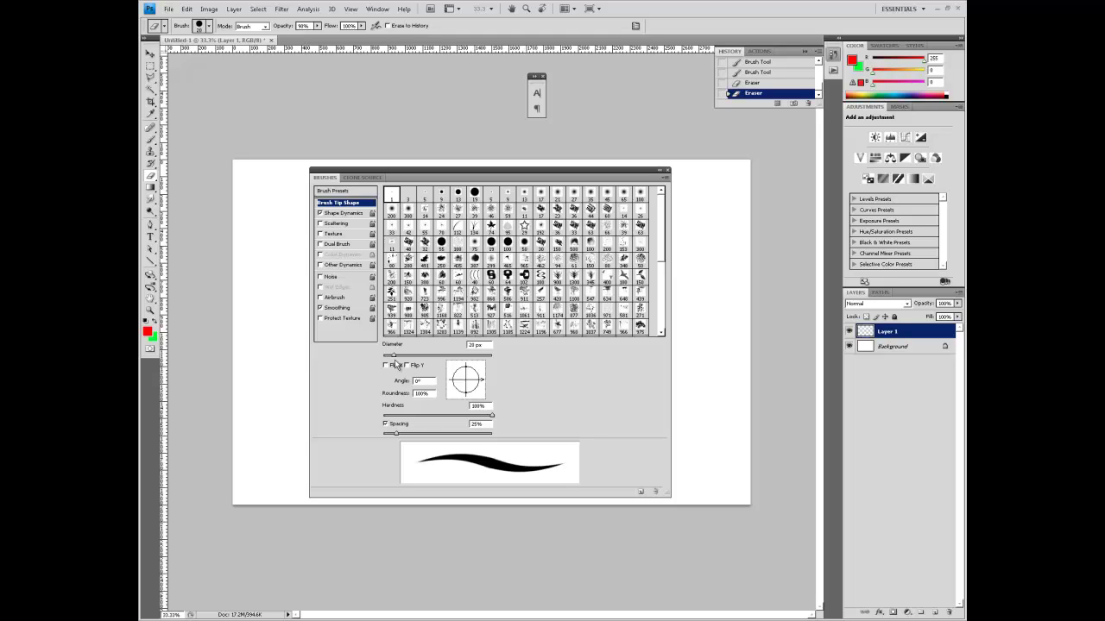
mouse_move(395, 359)
left_mouse_down()
mouse_move(438, 353)
mouse_move(385, 355)
mouse_move(466, 355)
mouse_move(390, 354)
mouse_move(410, 383)
mouse_move(441, 386)
mouse_move(369, 385)
left_mouse_up()
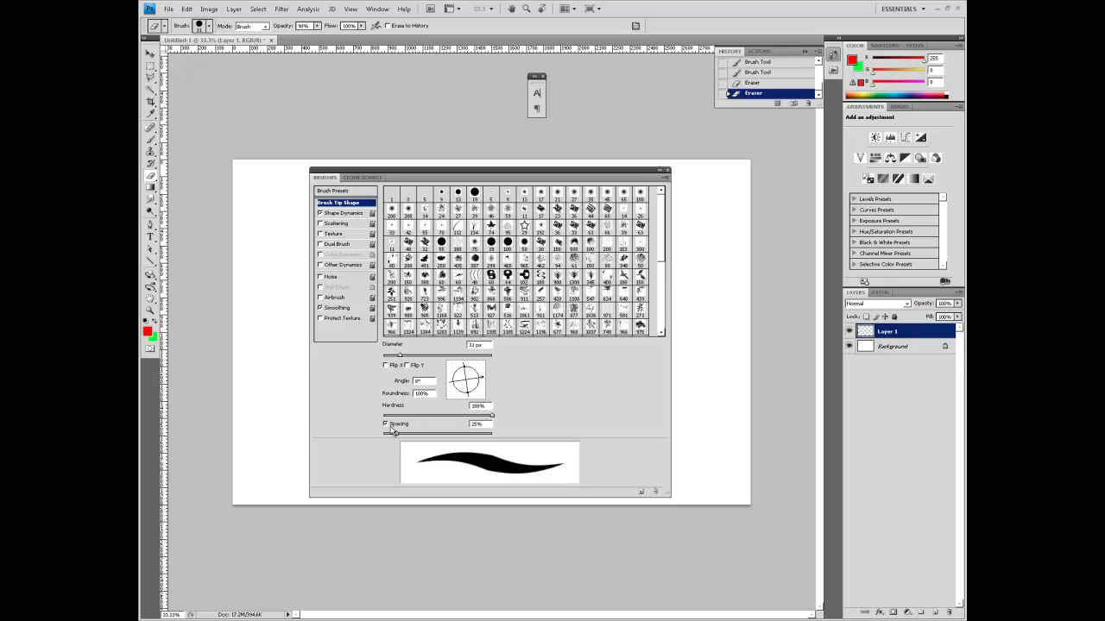
Choose the solid square tip, set its diameter to 46 px, and widen its spacing to about 136%.
left_click_drag(659, 256, 672, 340)
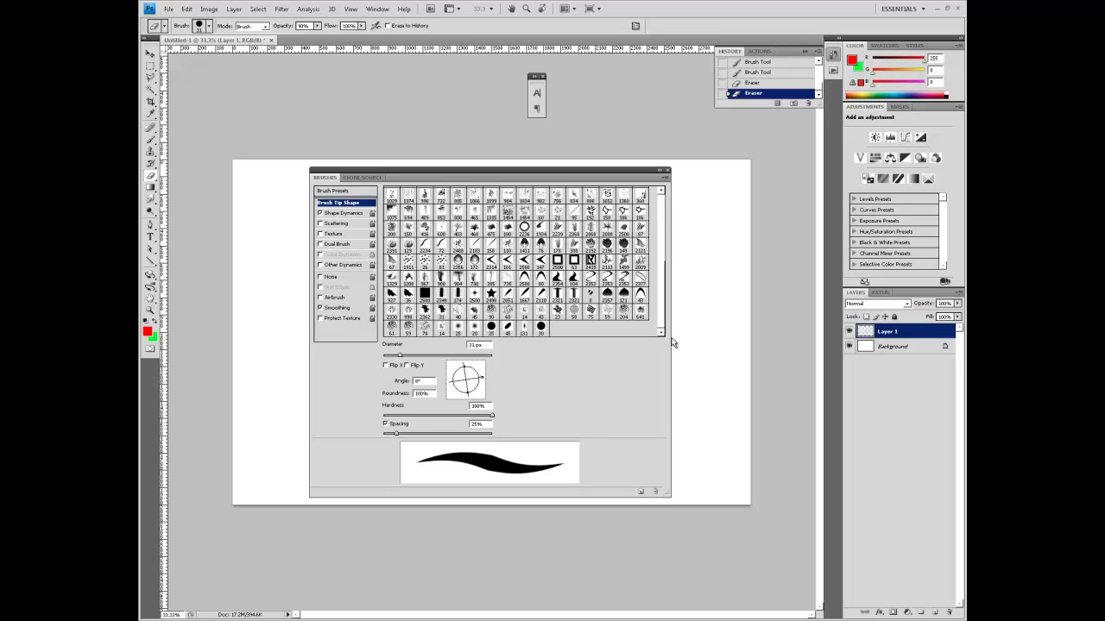
left_click(424, 295)
mouse_move(408, 358)
left_mouse_down()
mouse_move(392, 358)
mouse_move(412, 359)
mouse_move(406, 382)
mouse_move(416, 383)
left_mouse_up()
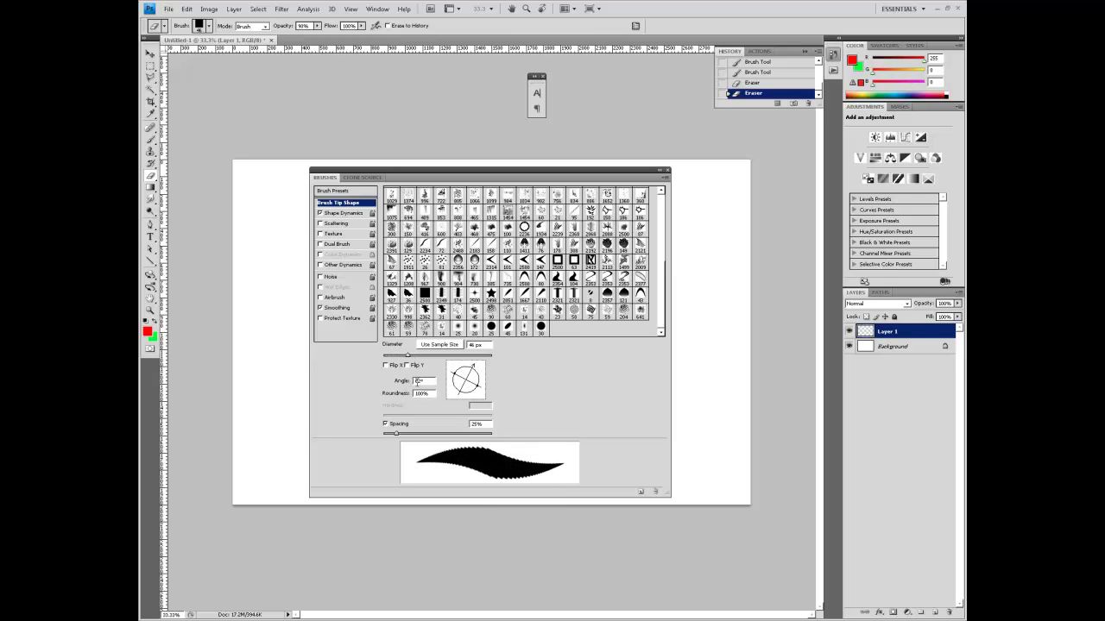
left_click_drag(396, 434, 448, 434)
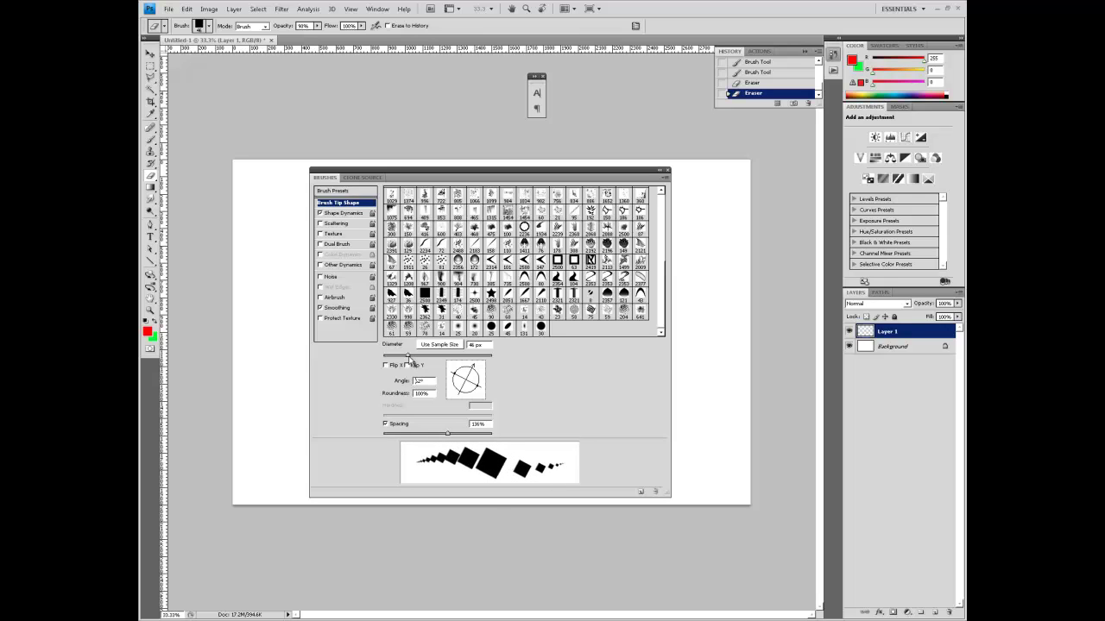
Try different angles for the square tip, including 0° and a slight clockwise rotation.
mouse_move(409, 381)
left_mouse_down()
mouse_move(421, 382)
mouse_move(386, 385)
mouse_move(396, 381)
left_mouse_up()
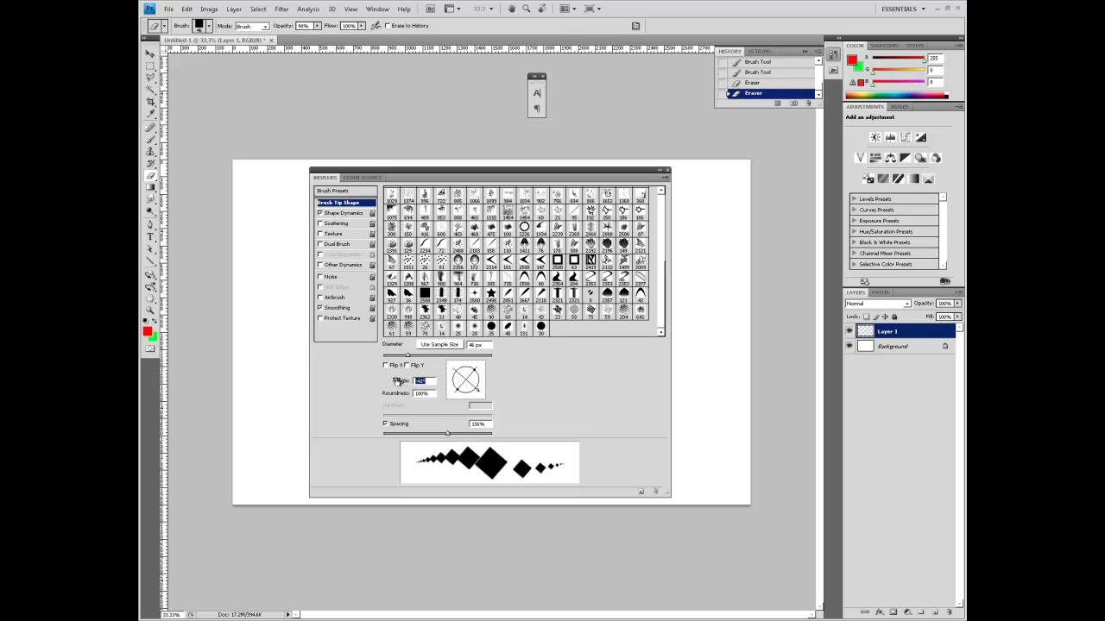
type("0")
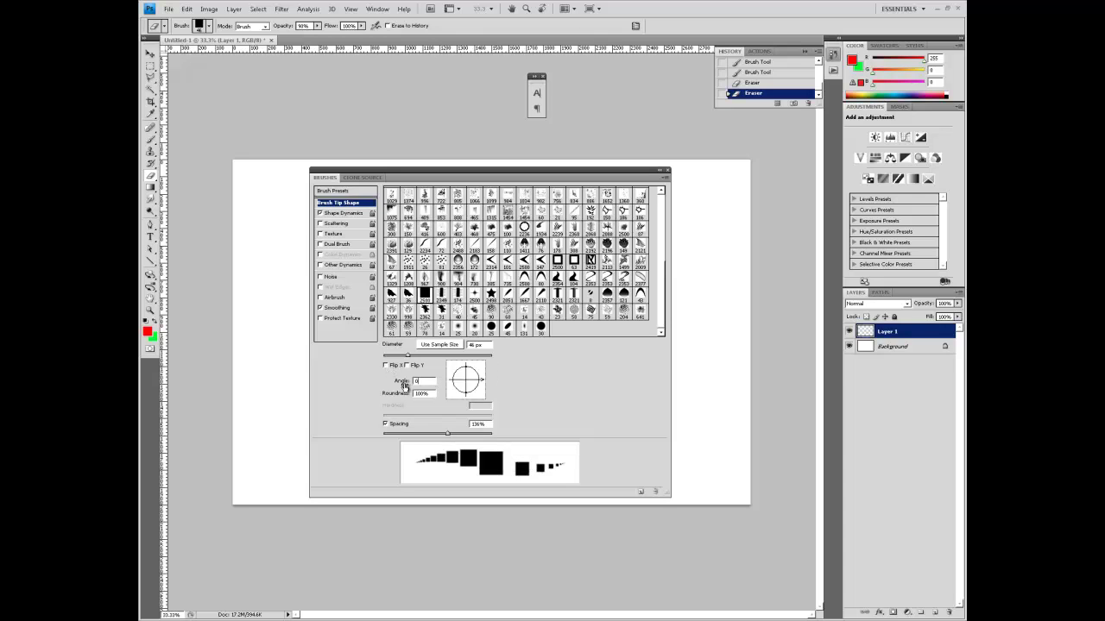
left_click_drag(402, 384, 395, 385)
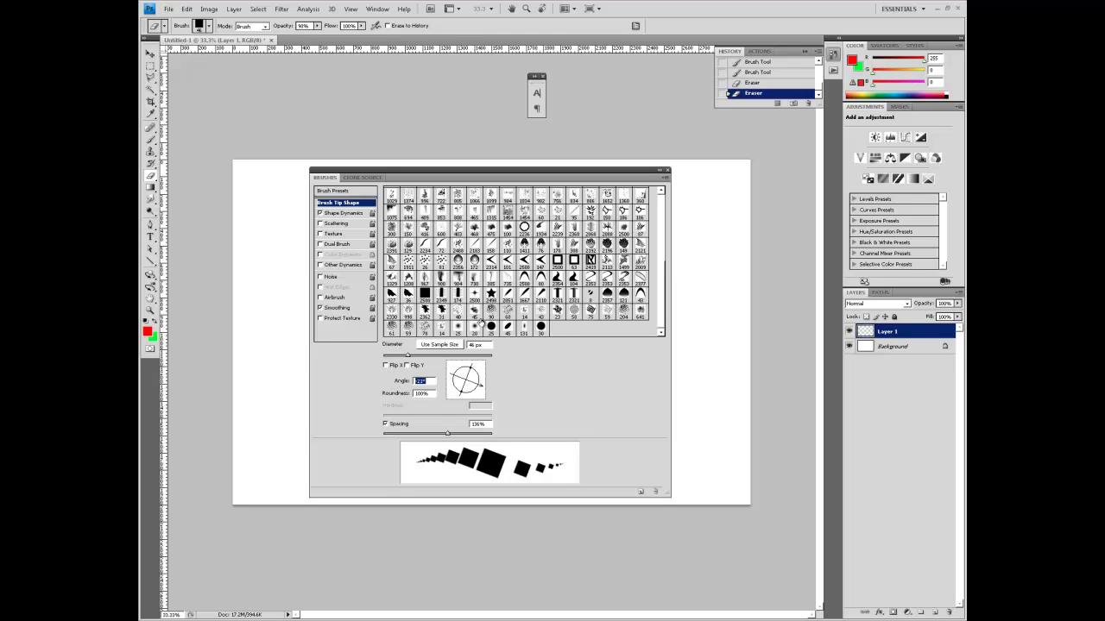
Choose the 2362 px sampled tip, try flipping it on X and Y, and set its spacing to about 150%.
left_click(425, 311)
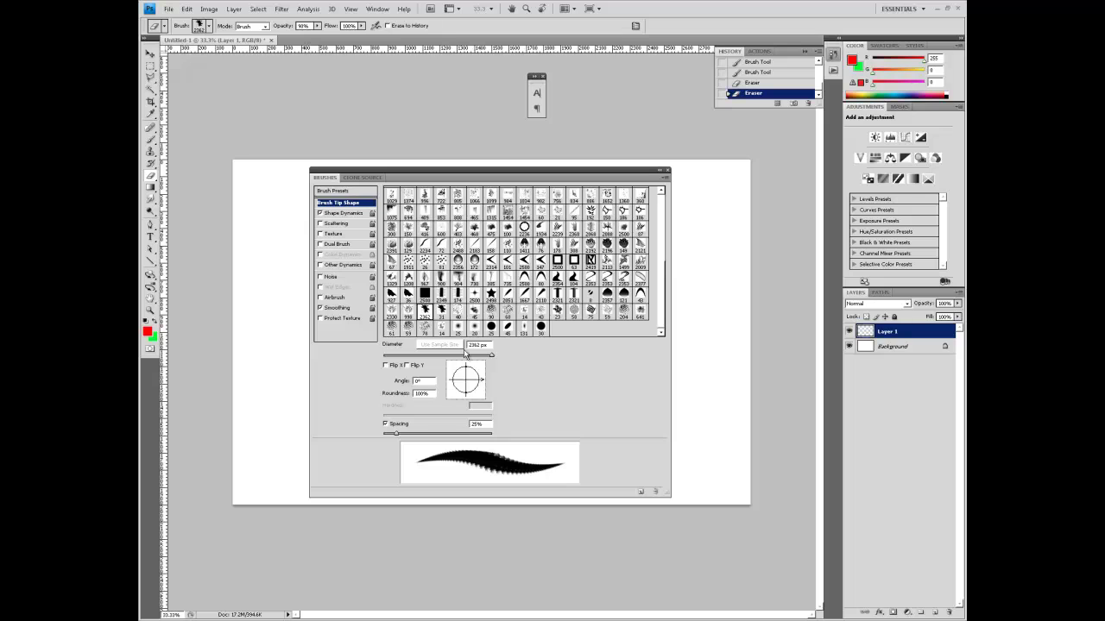
left_click_drag(422, 433, 447, 434)
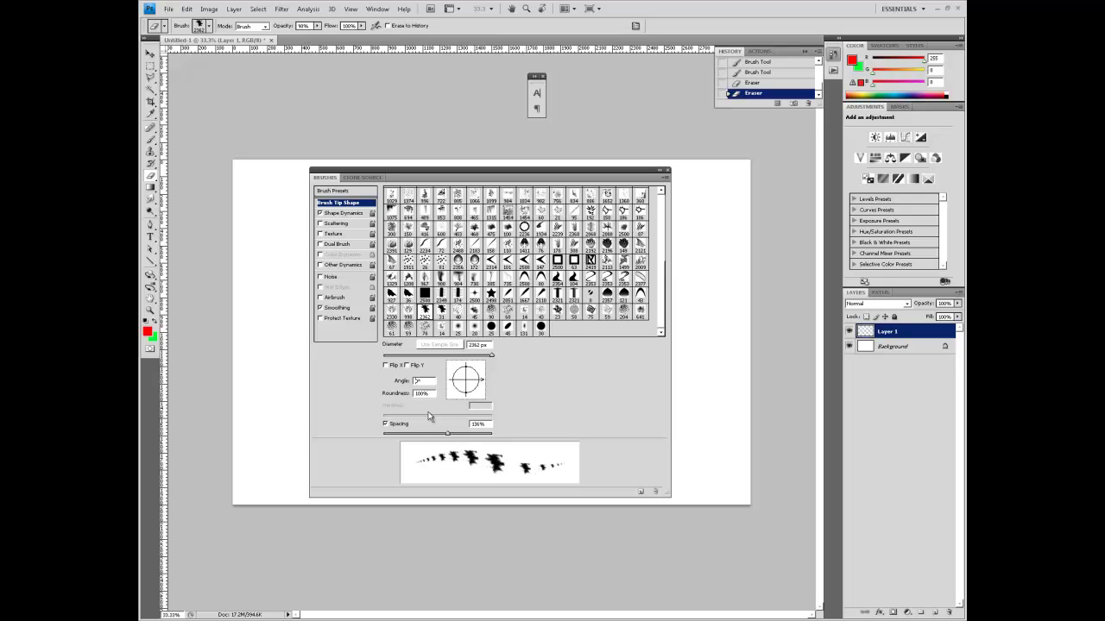
left_click(386, 366)
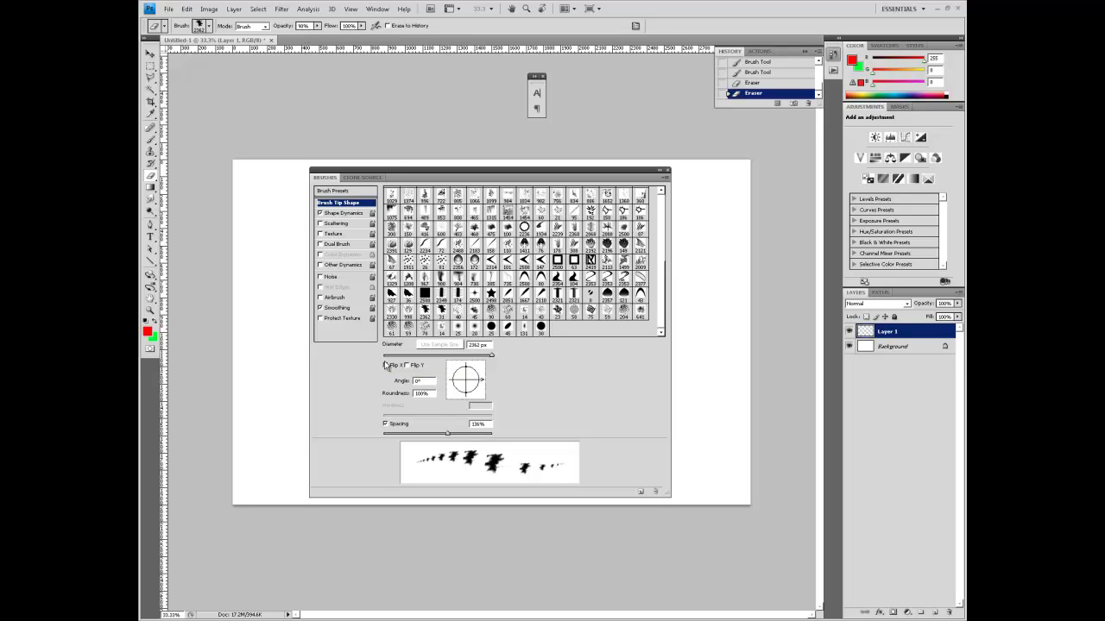
left_click(408, 366)
left_click(408, 367)
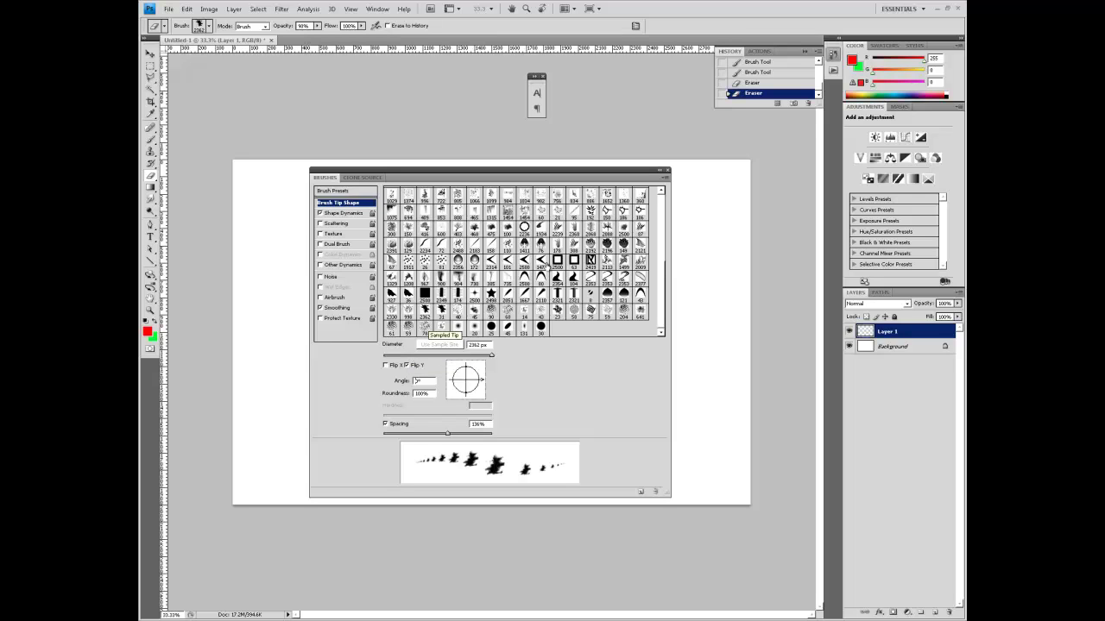
mouse_move(448, 434)
left_mouse_down()
mouse_move(421, 435)
mouse_move(463, 436)
mouse_move(387, 430)
mouse_move(432, 429)
left_mouse_up()
mouse_move(458, 429)
left_mouse_down()
mouse_move(480, 429)
mouse_move(435, 430)
mouse_move(492, 434)
mouse_move(367, 435)
mouse_move(451, 434)
left_mouse_up()
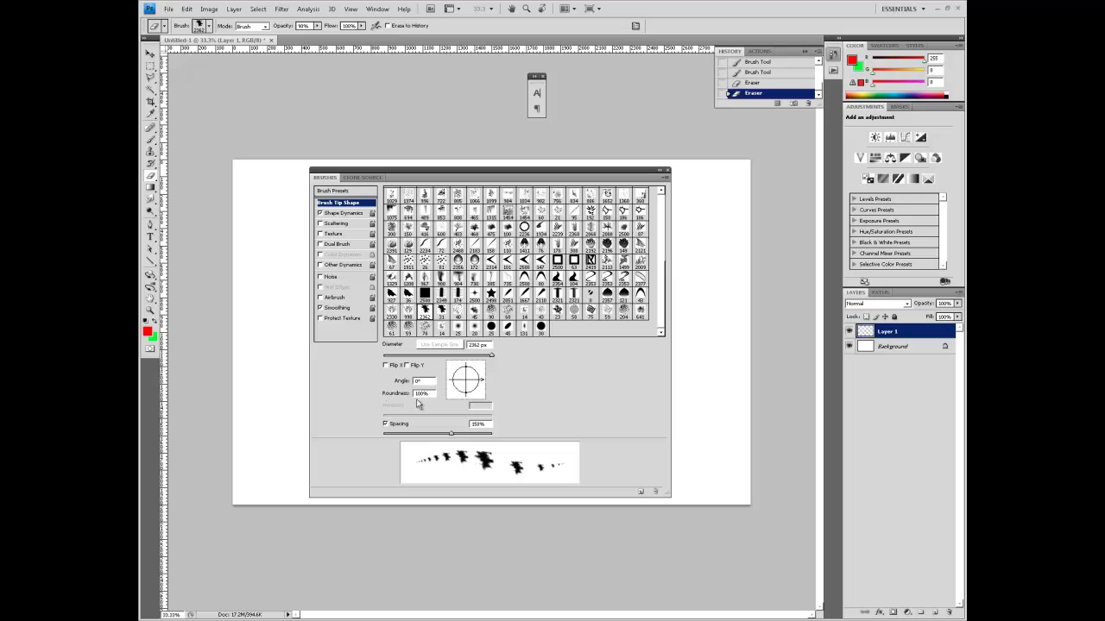
Try flattening the sampled tip to 0% roundness at a 0° angle, and restore its roundness to 100%.
mouse_move(400, 397)
left_mouse_down()
mouse_move(377, 395)
mouse_move(471, 390)
left_mouse_up()
mouse_move(400, 395)
left_mouse_down()
mouse_move(358, 394)
mouse_move(442, 381)
left_mouse_up()
type("0")
key("Tab")
type("0")
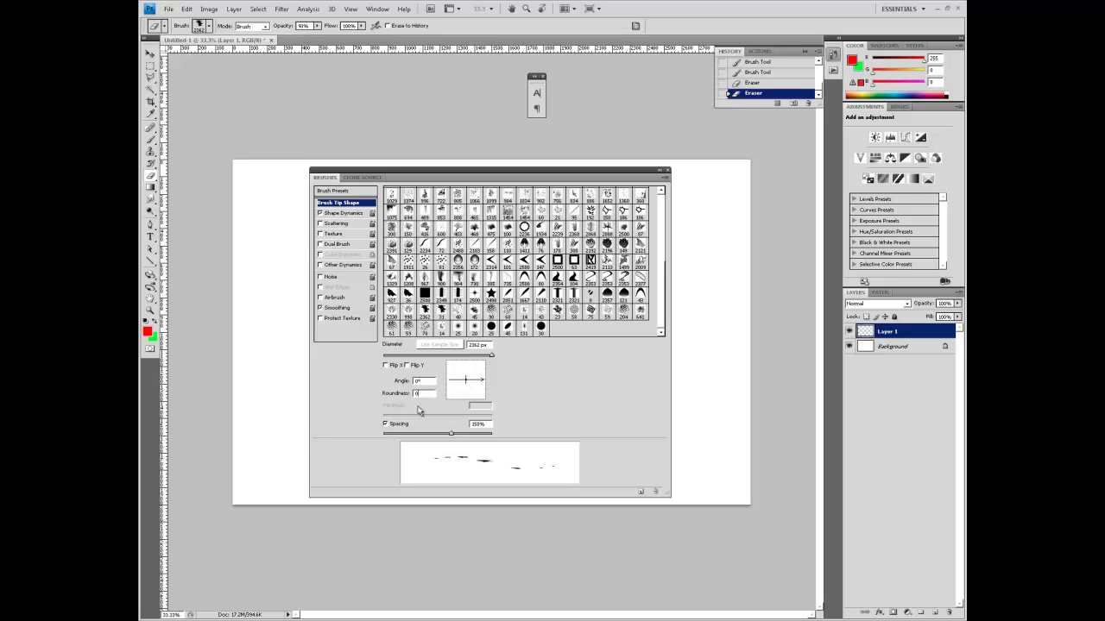
left_click_drag(466, 387, 348, 391)
type("0")
mouse_move(430, 381)
left_mouse_down()
mouse_move(395, 397)
mouse_move(785, 425)
left_mouse_up()
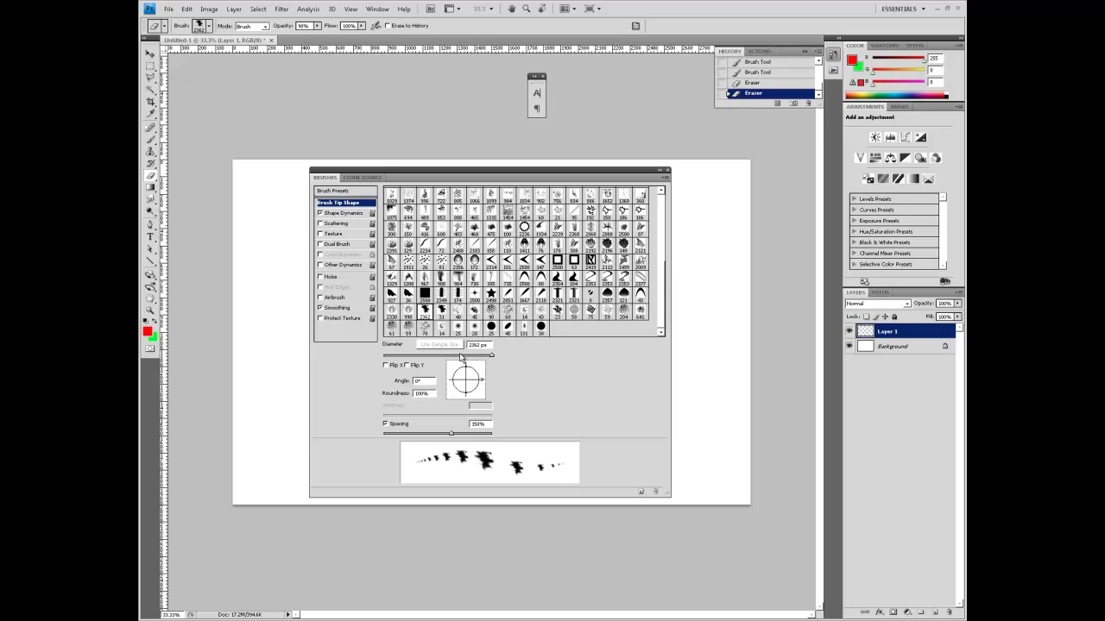
Set Minimum Roundness to 1% in Shape Dynamics and return to the Brush Tip Shape options.
left_click(343, 213)
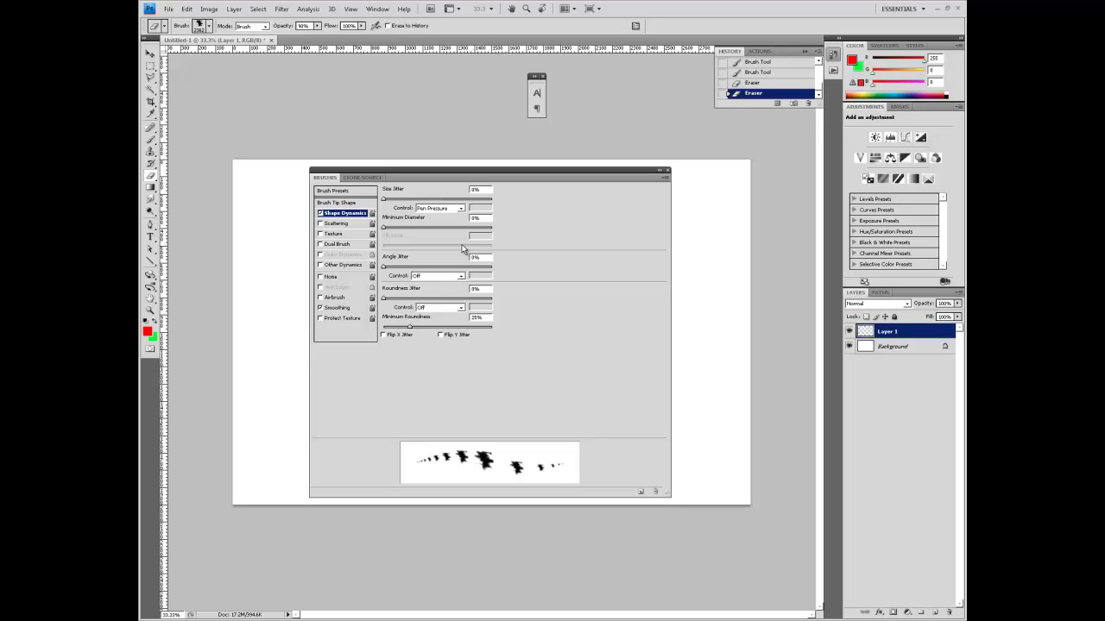
left_click_drag(411, 329, 378, 330)
left_click(336, 202)
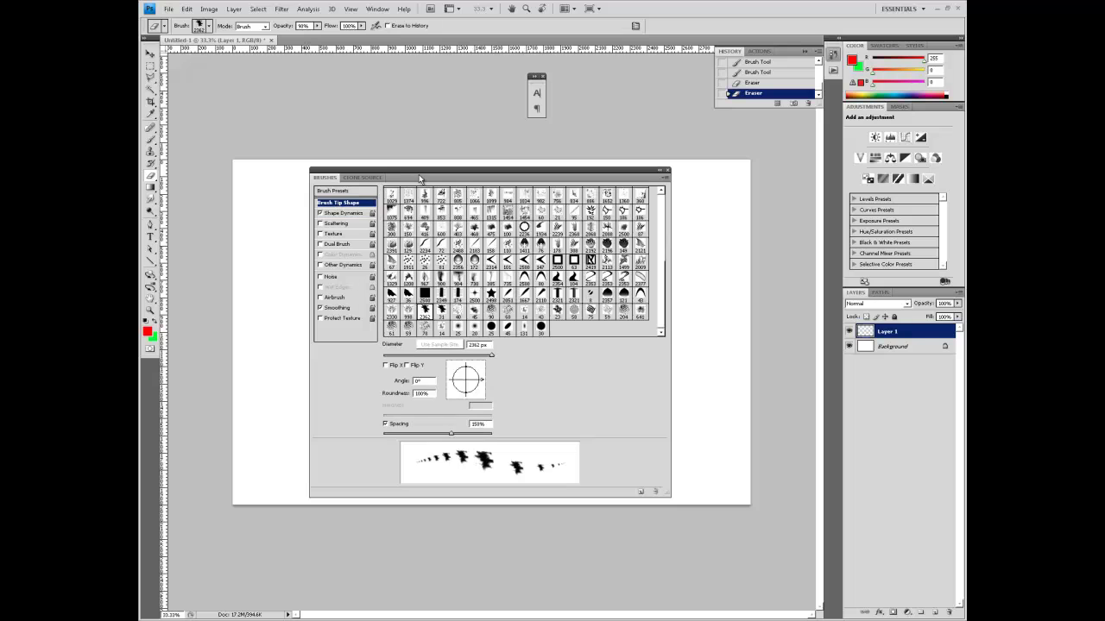
Compare Size Jitter at 92%, 0% and 100%, leaving it at 100%, and try Minimum Diameter at 99% before returning it to 0%.
left_click(338, 213)
mouse_move(386, 200)
left_mouse_down()
mouse_move(510, 203)
mouse_move(394, 202)
mouse_move(484, 207)
left_mouse_up()
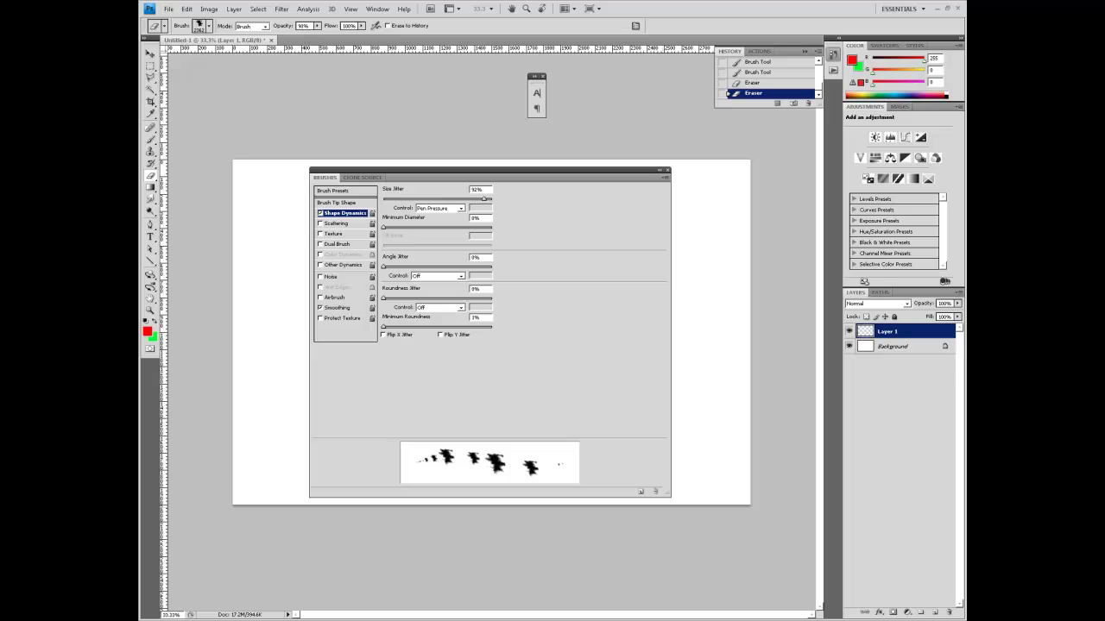
left_click_drag(485, 200, 521, 202)
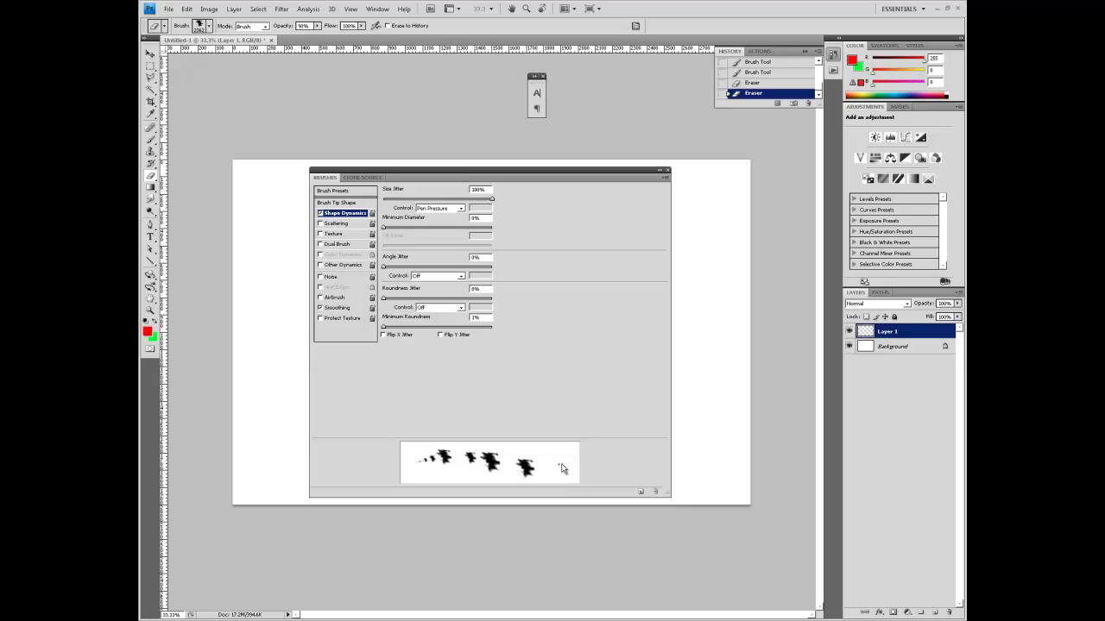
mouse_move(493, 201)
left_mouse_down()
mouse_move(409, 205)
mouse_move(520, 218)
mouse_move(359, 204)
left_mouse_up()
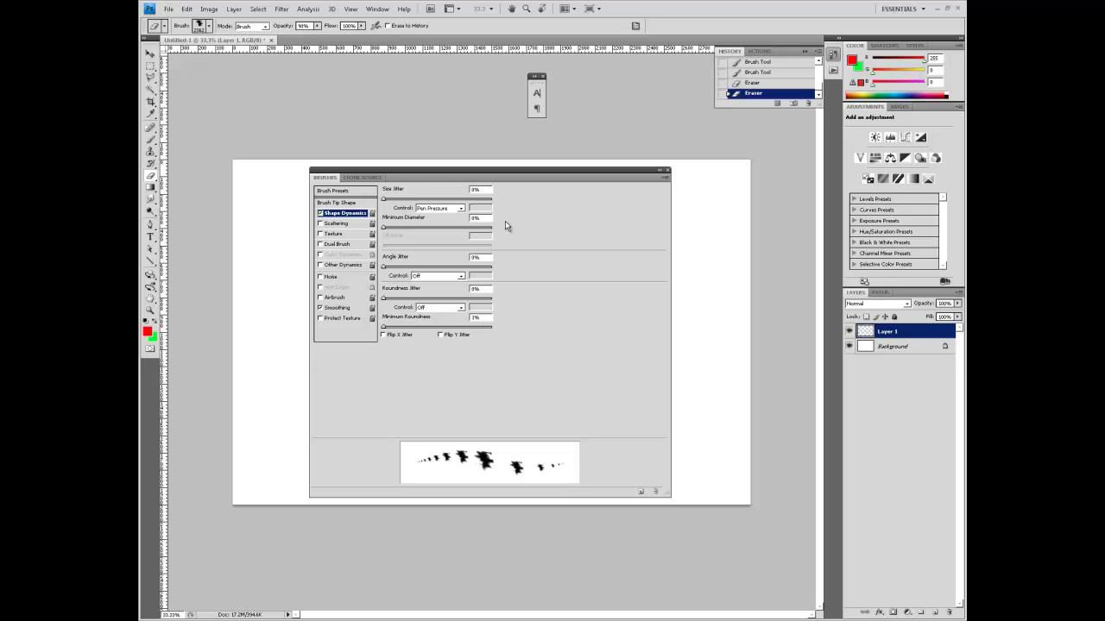
left_click_drag(384, 200, 512, 213)
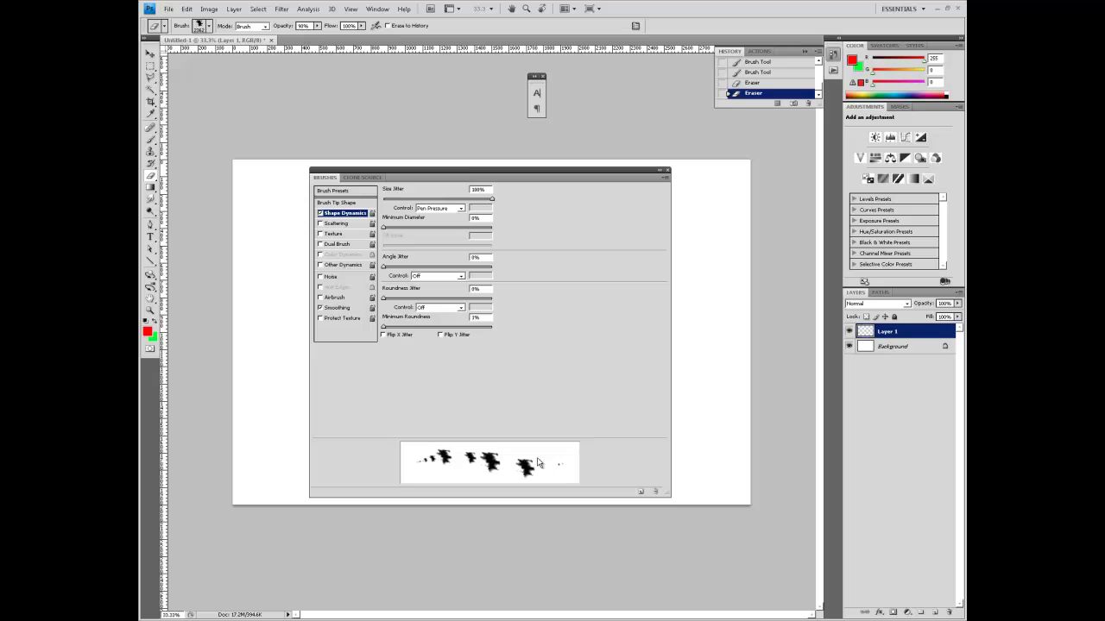
left_click_drag(385, 230, 492, 240)
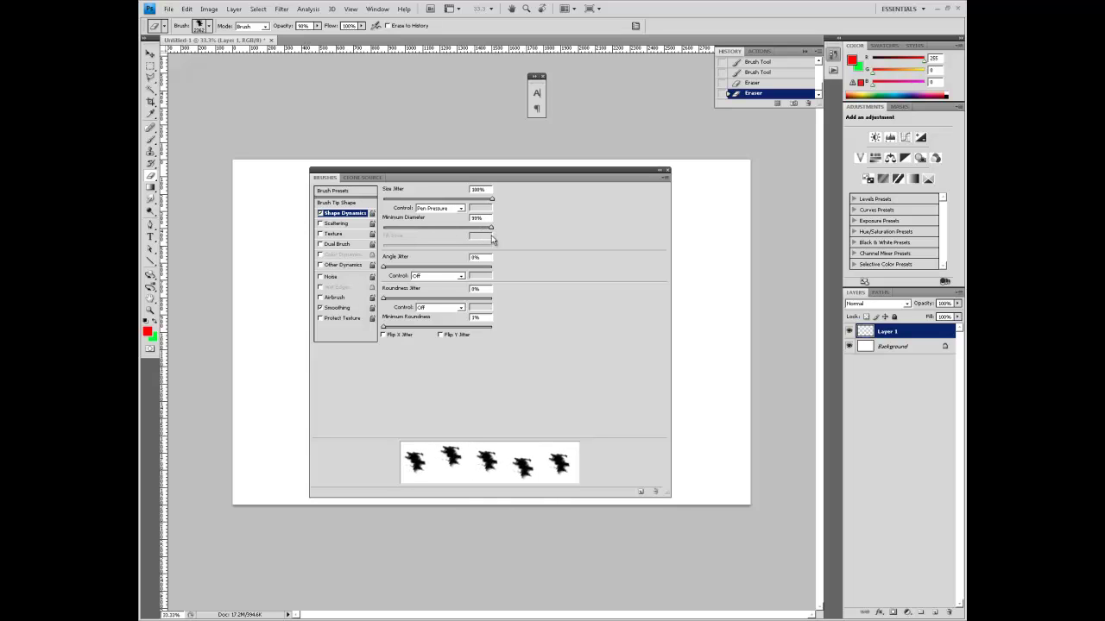
left_click_drag(493, 226, 370, 229)
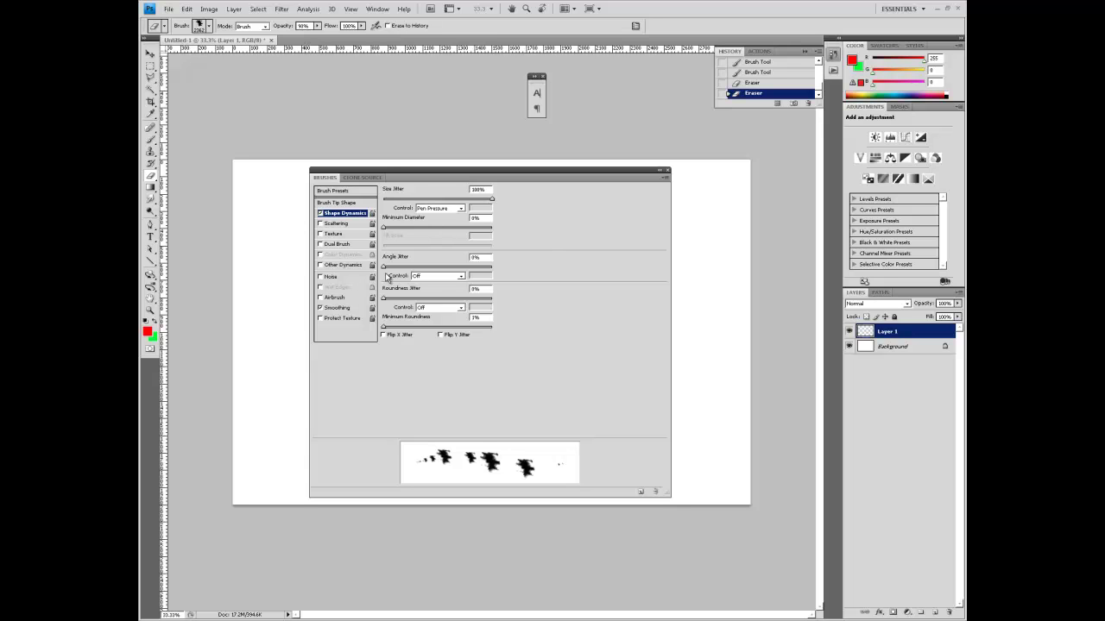
Set Angle Jitter to 100% in Shape Dynamics with its control set to Direction.
left_click(347, 204)
left_click(345, 214)
left_click_drag(385, 267, 525, 289)
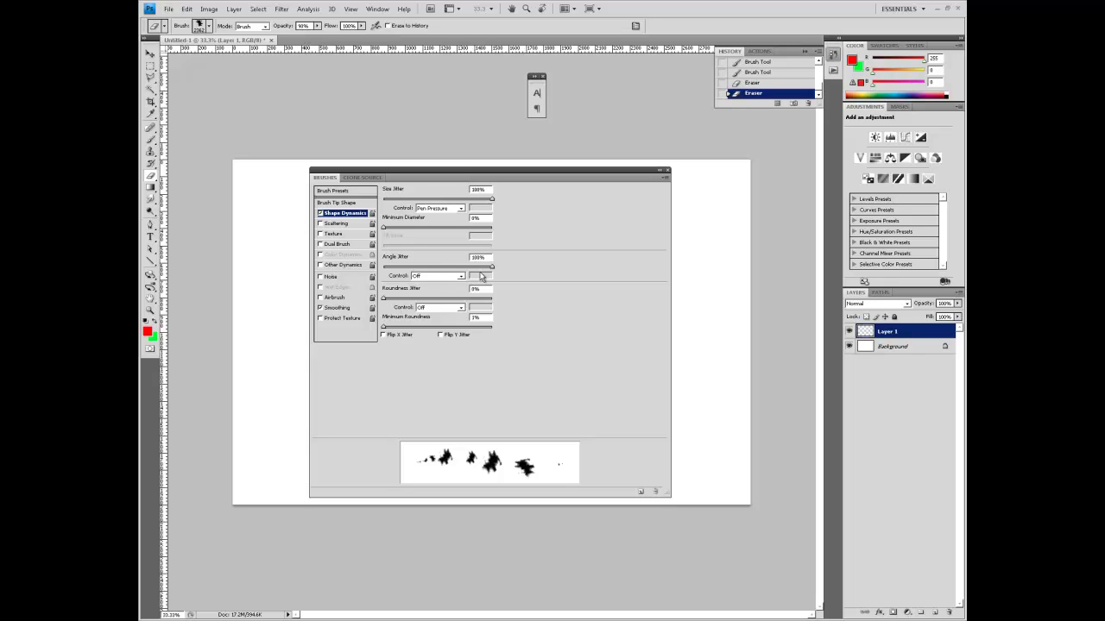
left_click(455, 277)
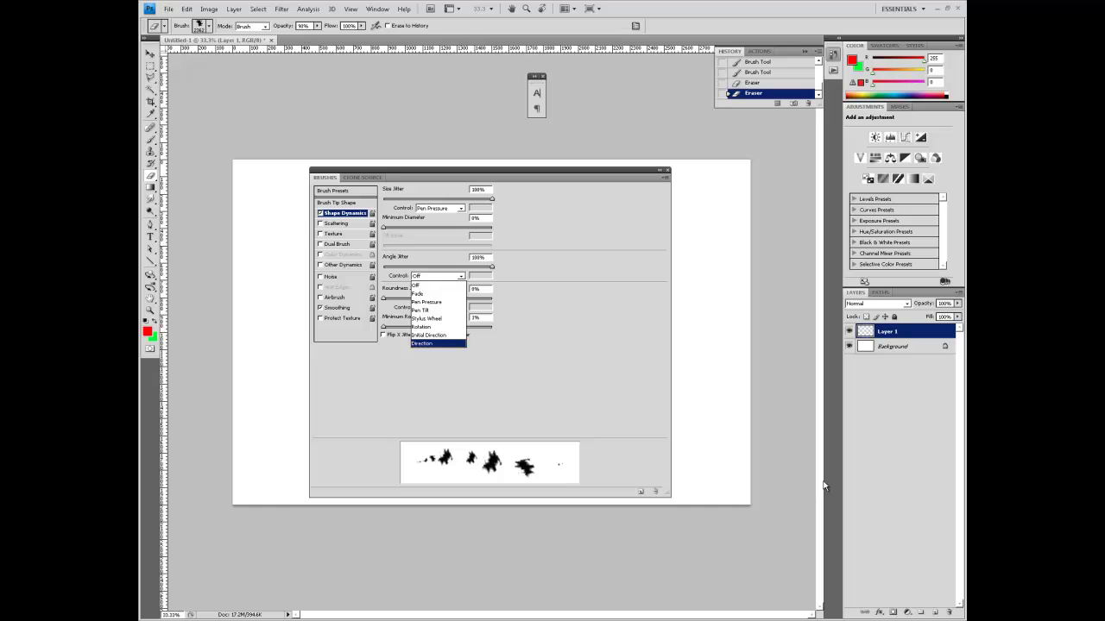
left_click(423, 343)
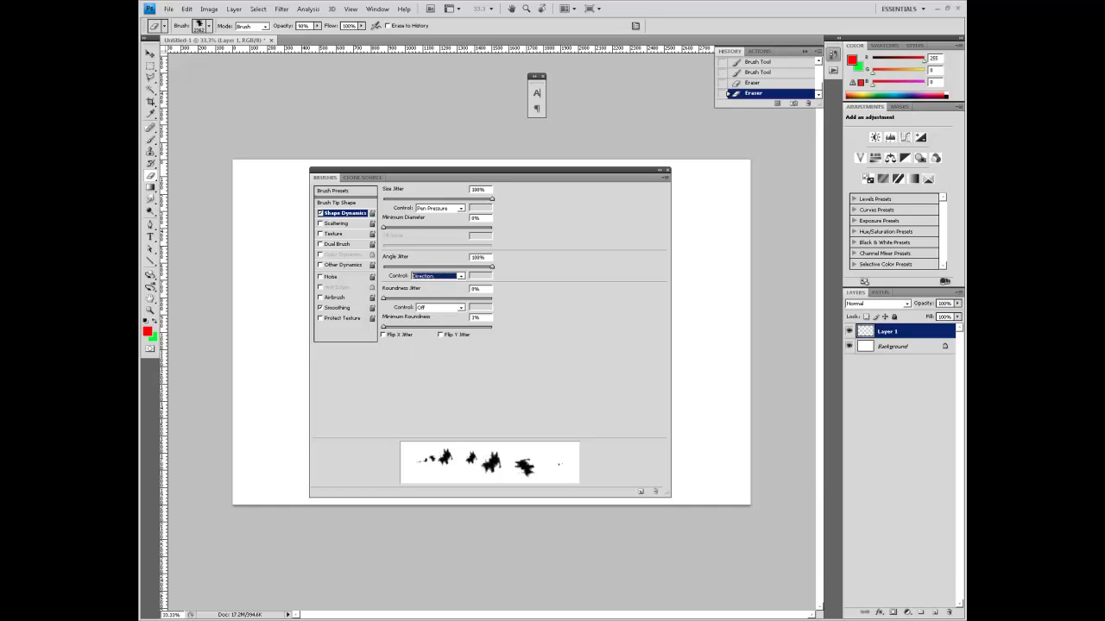
Try strokes near the canvas's left edge with the Eraser and with the 13 px Brush tool, and undo the brush stroke.
right_click(710, 262)
left_click(689, 202)
left_click_drag(286, 344, 277, 363)
key("b")
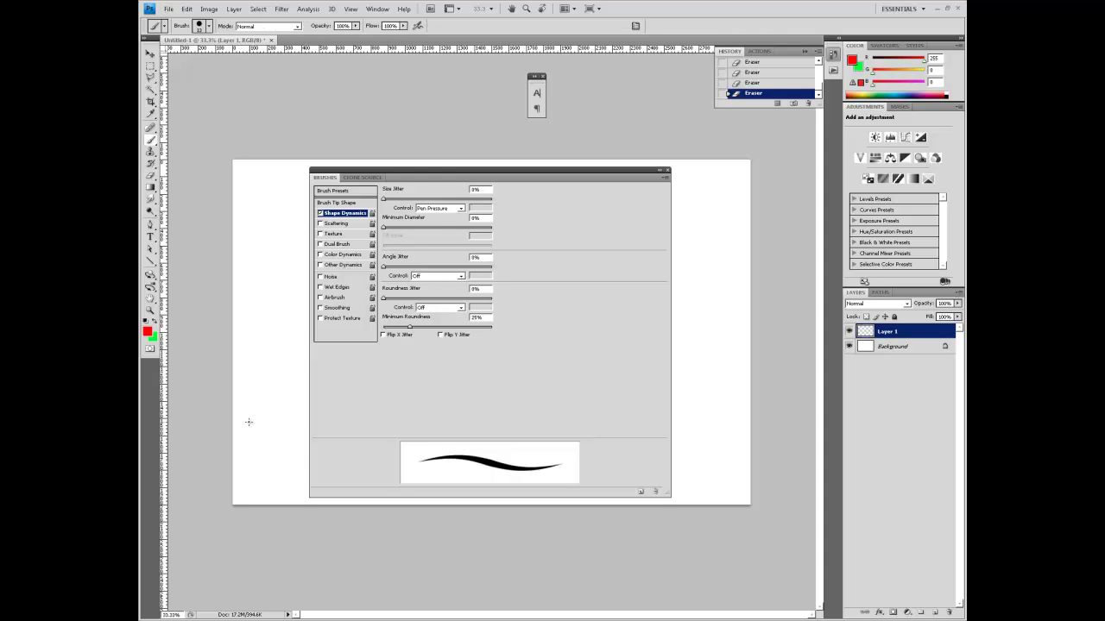
left_click_drag(251, 454, 298, 351)
key("ctrl+z")
Choose the arrowhead-shaped tip for the Brush tool at a small diameter, and try and undo a vertical stroke near the canvas's left edge.
right_click(289, 366)
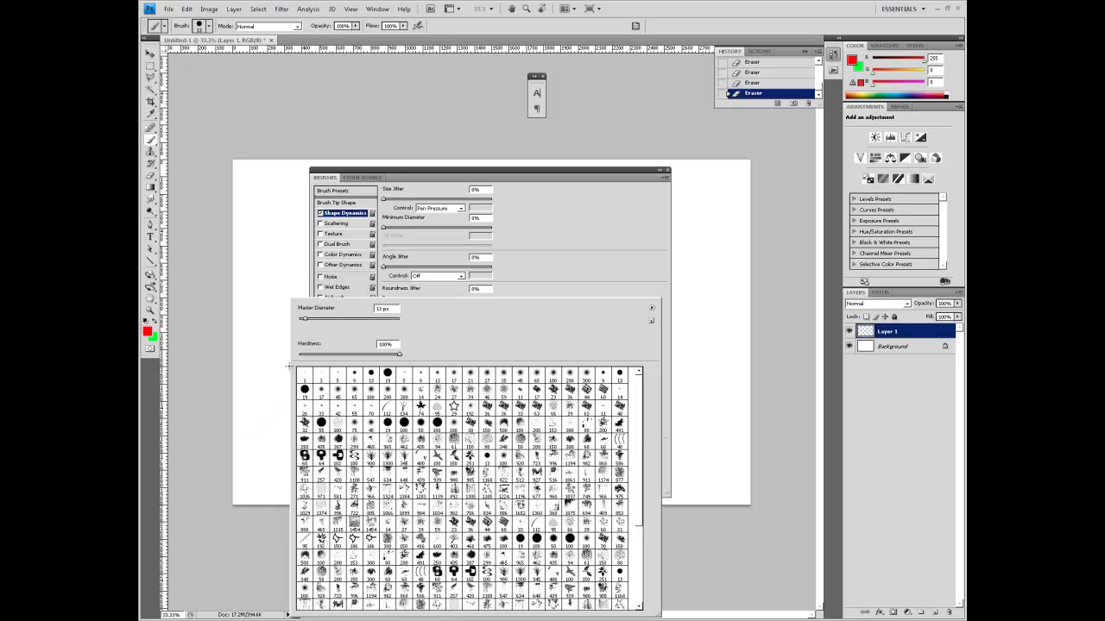
double_click(353, 542)
right_click(303, 421)
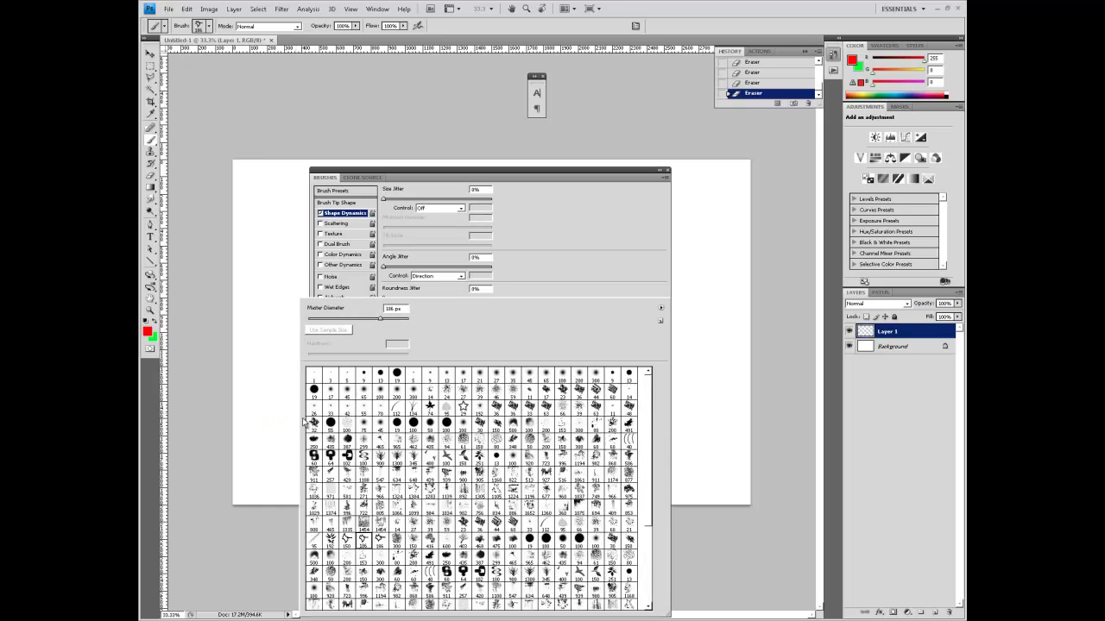
left_click_drag(645, 444, 651, 576)
left_click(554, 568)
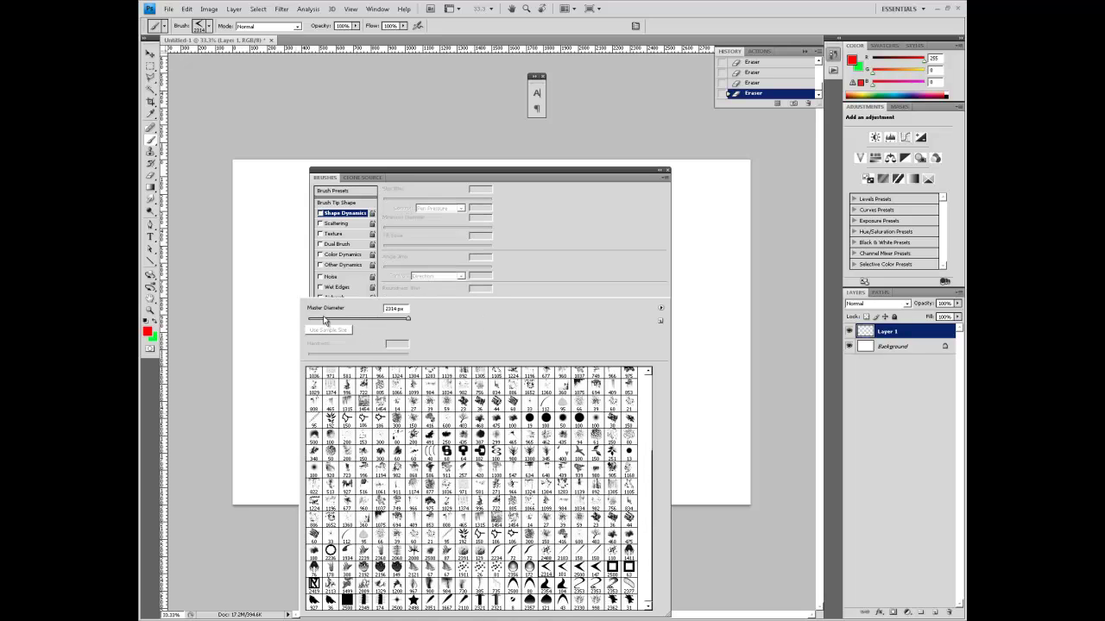
mouse_move(279, 284)
left_mouse_down()
mouse_move(251, 419)
mouse_move(269, 462)
left_mouse_up()
key("ctrl+z")
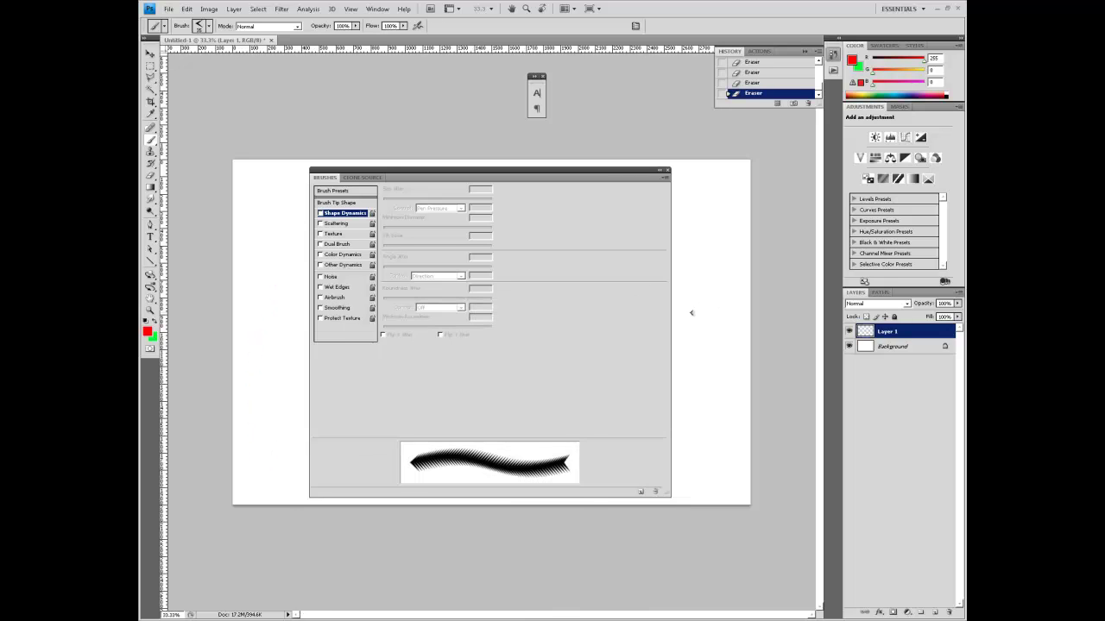
Enlarge the arrowhead brush tip, and try and undo a vertical stroke near the canvas's right edge.
right_click(691, 314)
left_click(623, 330)
left_click(703, 260)
mouse_move(701, 261)
left_mouse_down()
mouse_move(679, 286)
mouse_move(712, 380)
left_mouse_up()
key("ctrl+z")
Turn on Shape Dynamics for the arrowhead brush with the angle following Direction, and try and undo a wavy stroke near the canvas's right edge.
left_click(339, 213)
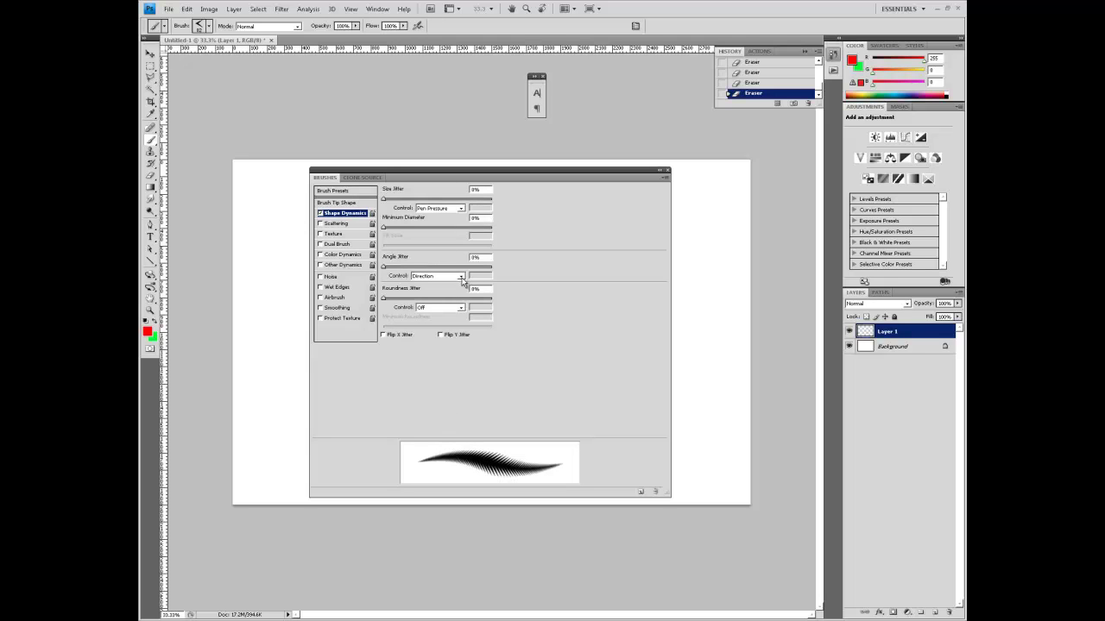
mouse_move(719, 208)
left_mouse_down()
mouse_move(696, 244)
mouse_move(724, 272)
mouse_move(693, 330)
mouse_move(705, 368)
mouse_move(698, 414)
mouse_move(716, 448)
mouse_move(683, 491)
mouse_move(708, 465)
mouse_move(722, 423)
mouse_move(735, 473)
left_mouse_up()
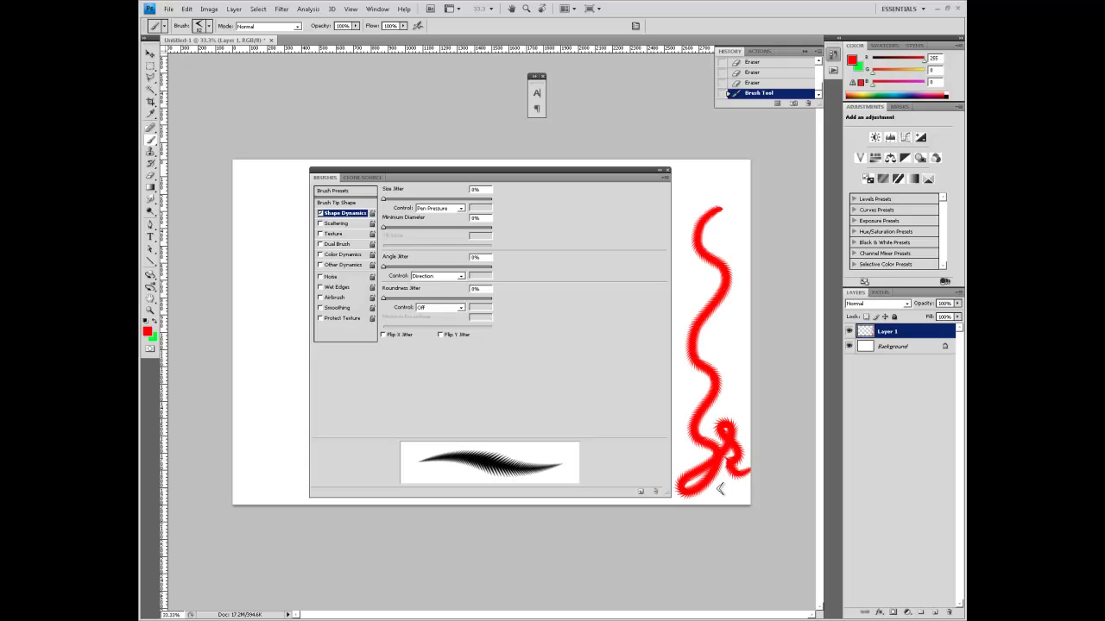
key("ctrl+z")
Set the Angle Jitter control to Initial Direction, and try and undo a stroke along the canvas's right edge.
left_click(438, 275)
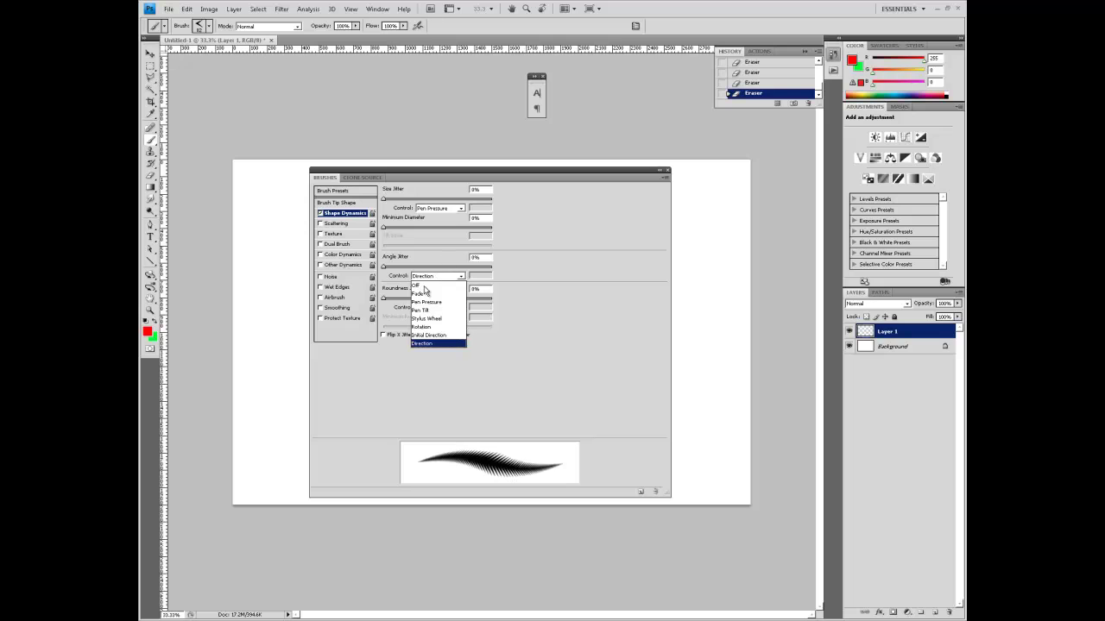
left_click(446, 338)
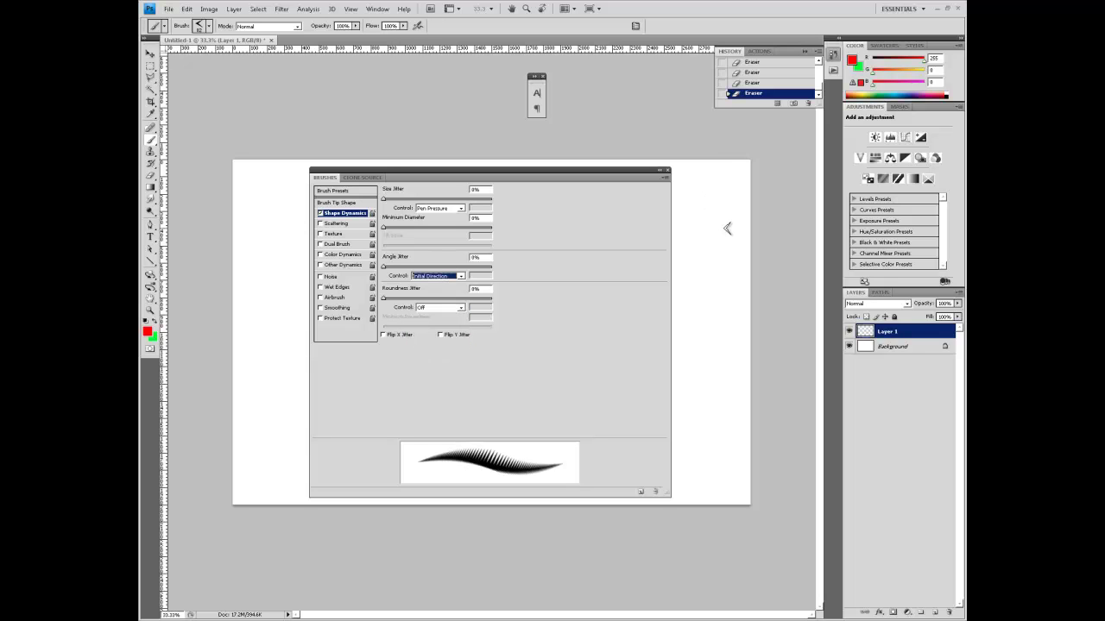
mouse_move(734, 235)
left_mouse_down()
mouse_move(681, 266)
mouse_move(717, 273)
mouse_move(719, 295)
mouse_move(700, 316)
mouse_move(723, 335)
mouse_move(705, 356)
mouse_move(723, 457)
mouse_move(670, 479)
mouse_move(748, 476)
mouse_move(703, 497)
mouse_move(749, 485)
left_mouse_up()
key("ctrl+z")
left_click(440, 275)
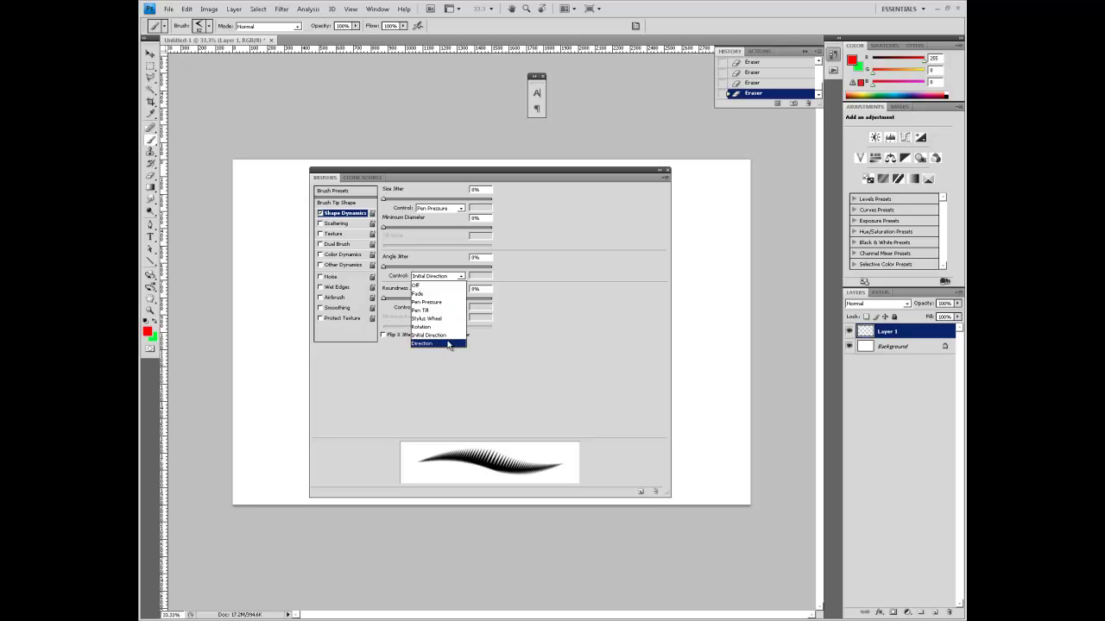
left_click(466, 322)
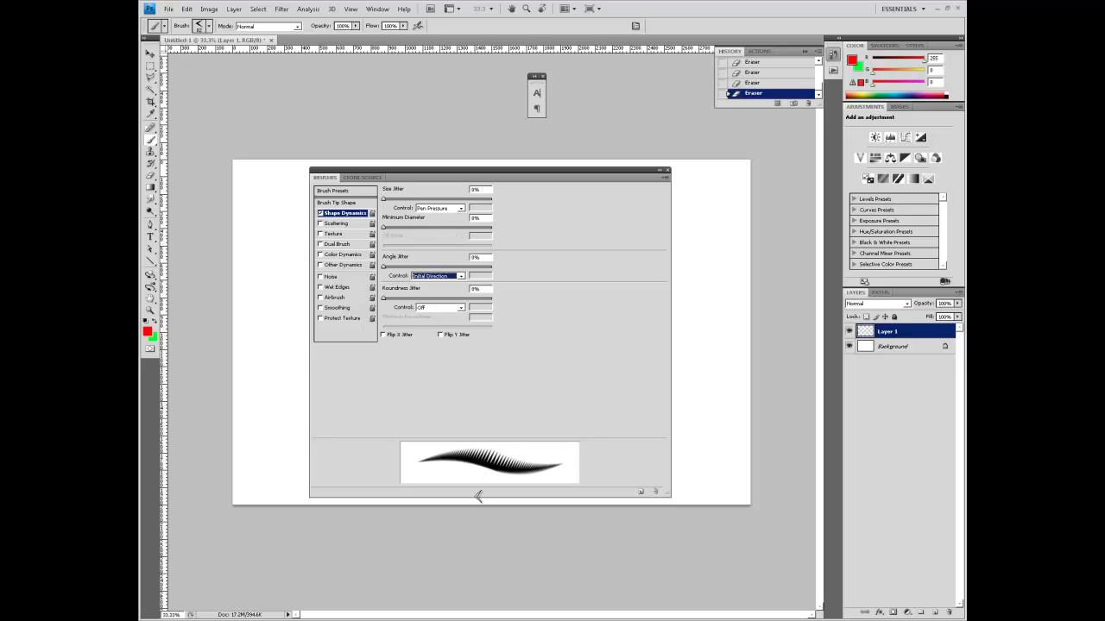
Enable Flip X Jitter and Flip Y Jitter in Shape Dynamics, and try and undo a zigzag stroke near the canvas's right edge.
left_click(336, 202)
left_click(345, 212)
left_click(383, 335)
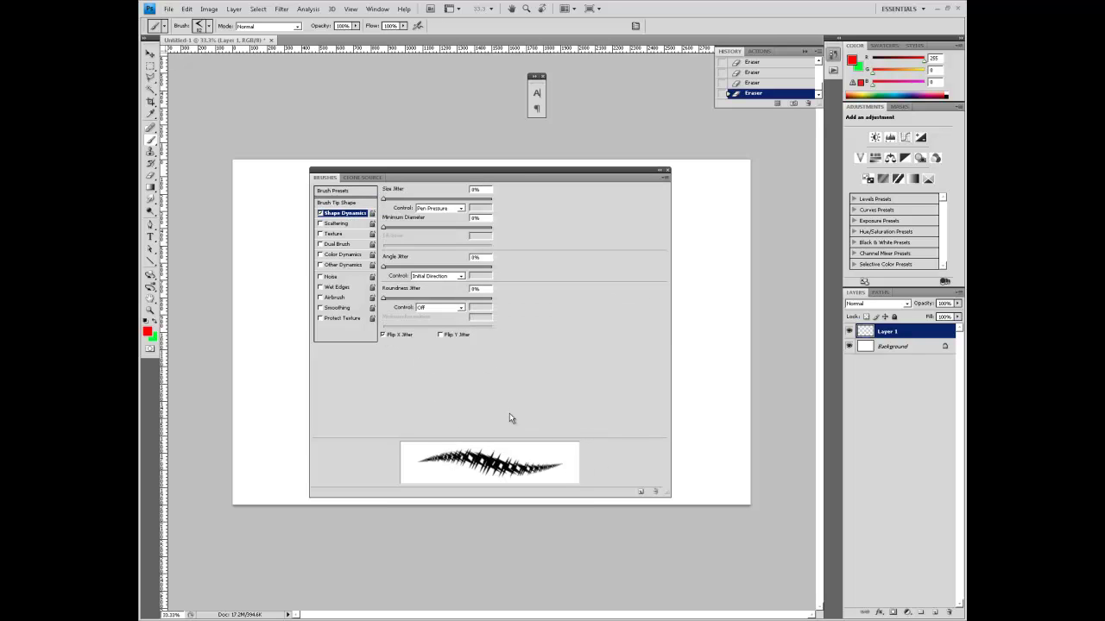
left_click(441, 335)
left_click_drag(709, 302, 720, 496)
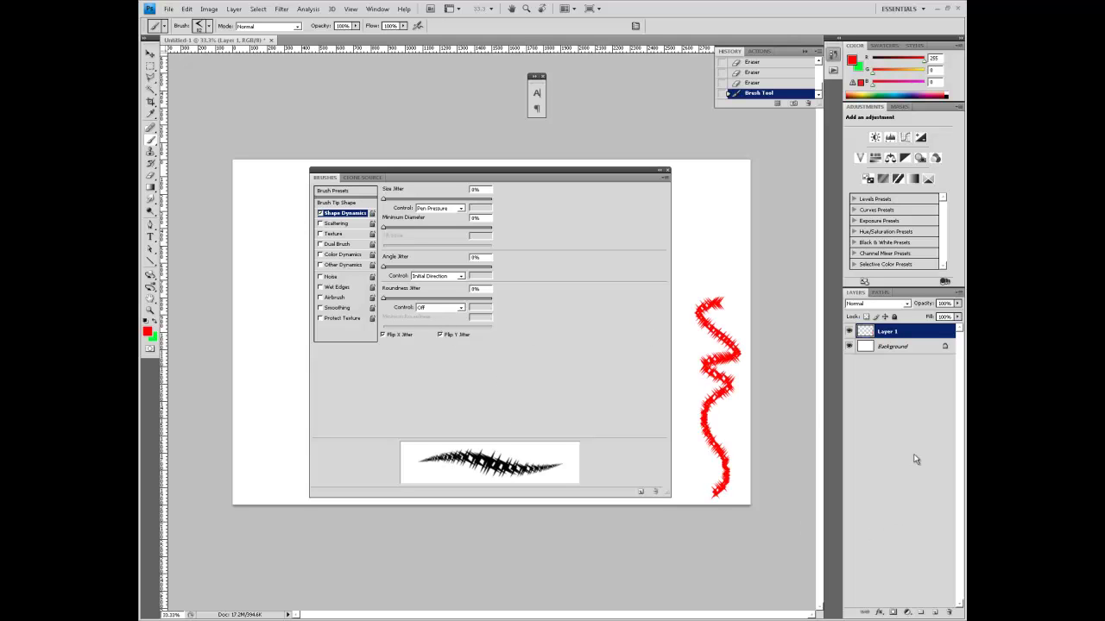
key("ctrl+z")
Turn on Scattering for the arrowhead brush, slightly lower the Scatter amount, and set Count Jitter to 0%.
left_click(337, 224)
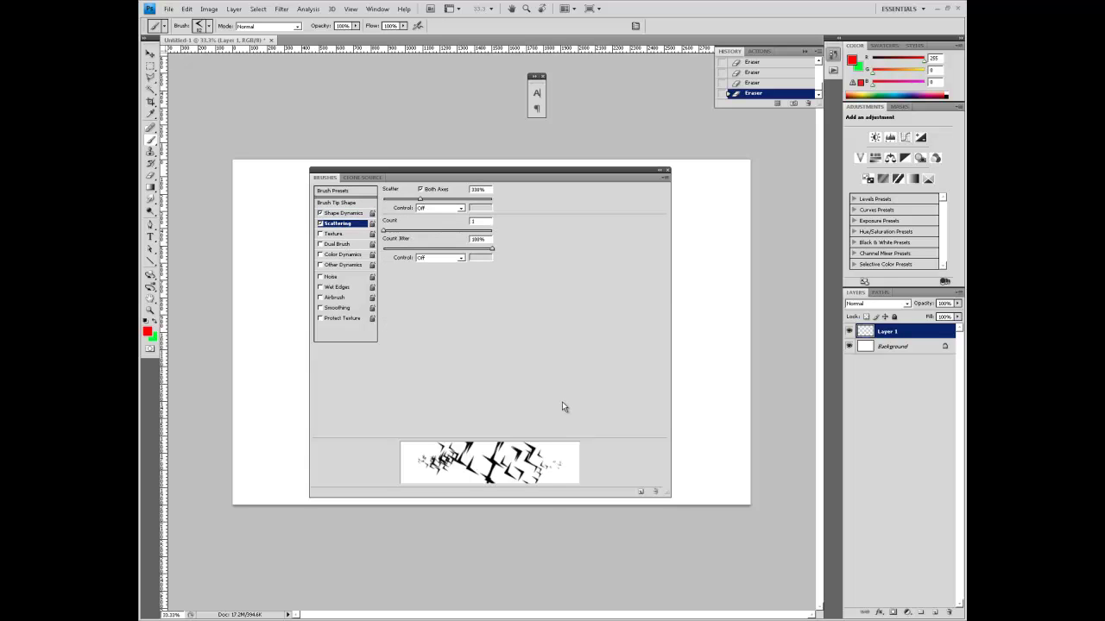
mouse_move(420, 200)
left_mouse_down()
mouse_move(440, 200)
mouse_move(371, 213)
mouse_move(424, 214)
mouse_move(380, 213)
mouse_move(431, 227)
mouse_move(393, 238)
mouse_move(519, 242)
mouse_move(380, 240)
mouse_move(458, 230)
mouse_move(496, 233)
mouse_move(434, 243)
mouse_move(492, 246)
mouse_move(343, 258)
left_mouse_up()
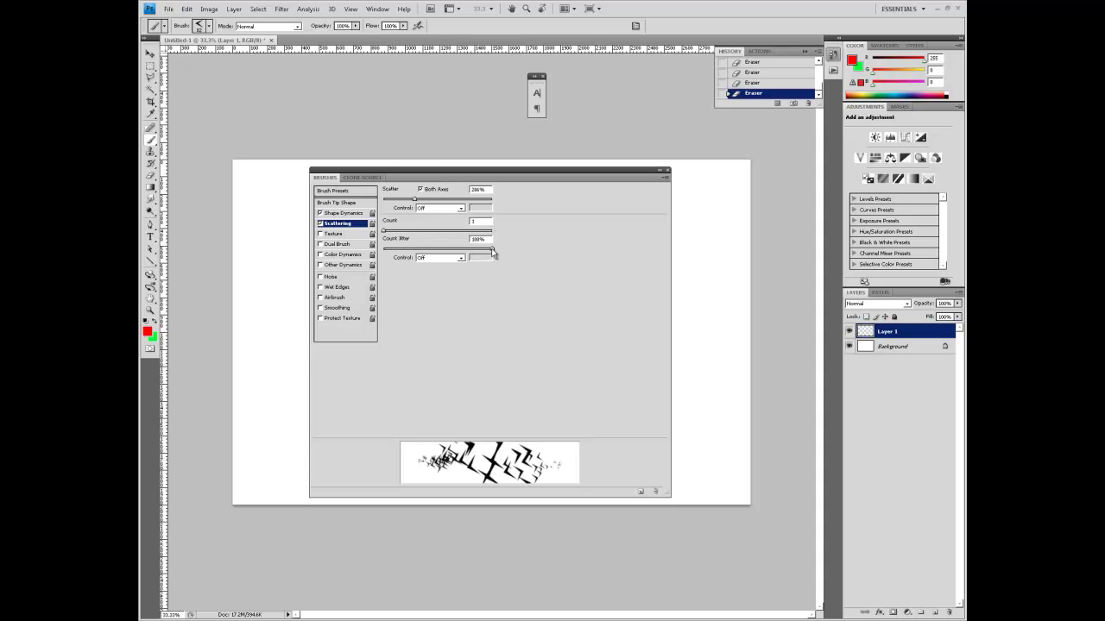
mouse_move(493, 251)
left_mouse_down()
mouse_move(382, 252)
mouse_move(440, 234)
mouse_move(564, 249)
mouse_move(371, 249)
left_mouse_up()
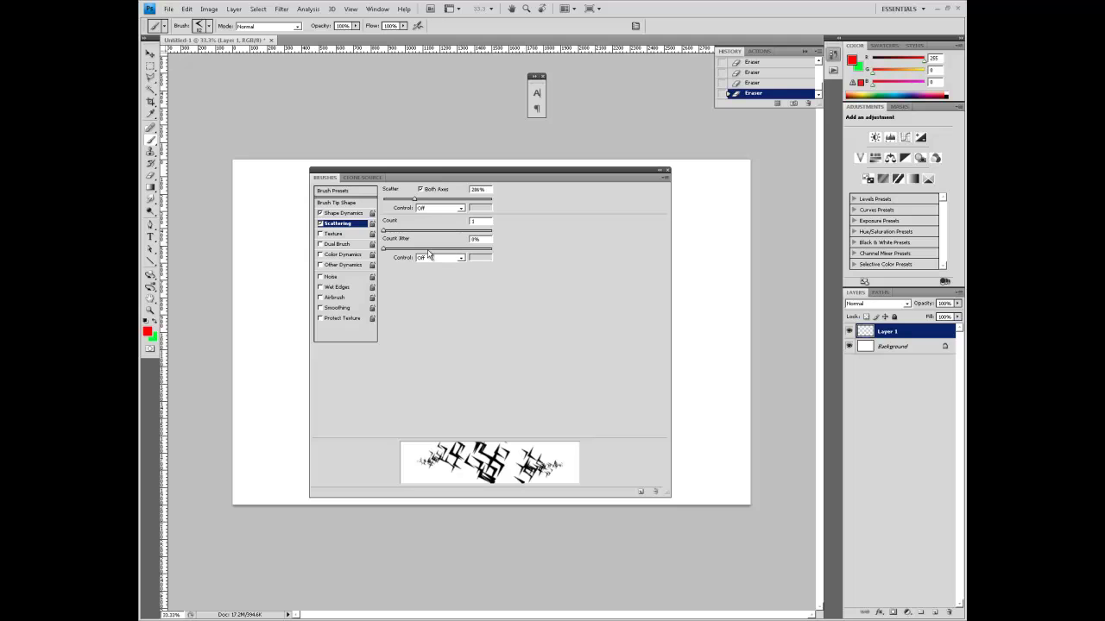
Turn on Texture, switch the Brush tool to a hard round tip, and try and undo a stroke near the canvas's left edge.
left_click(320, 234)
left_click(348, 233)
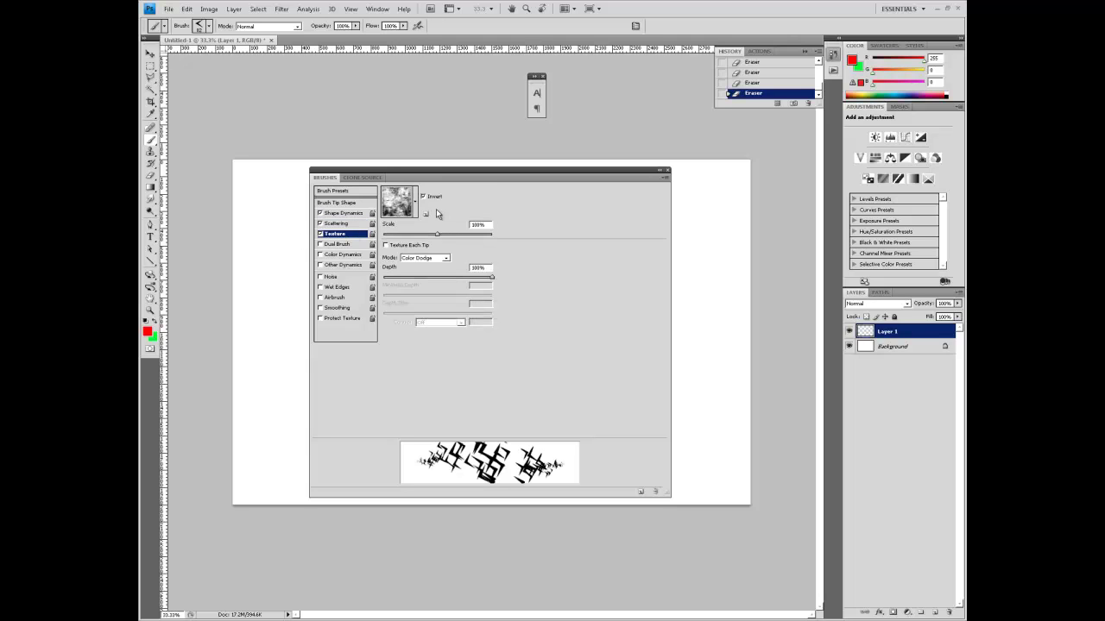
right_click(284, 279)
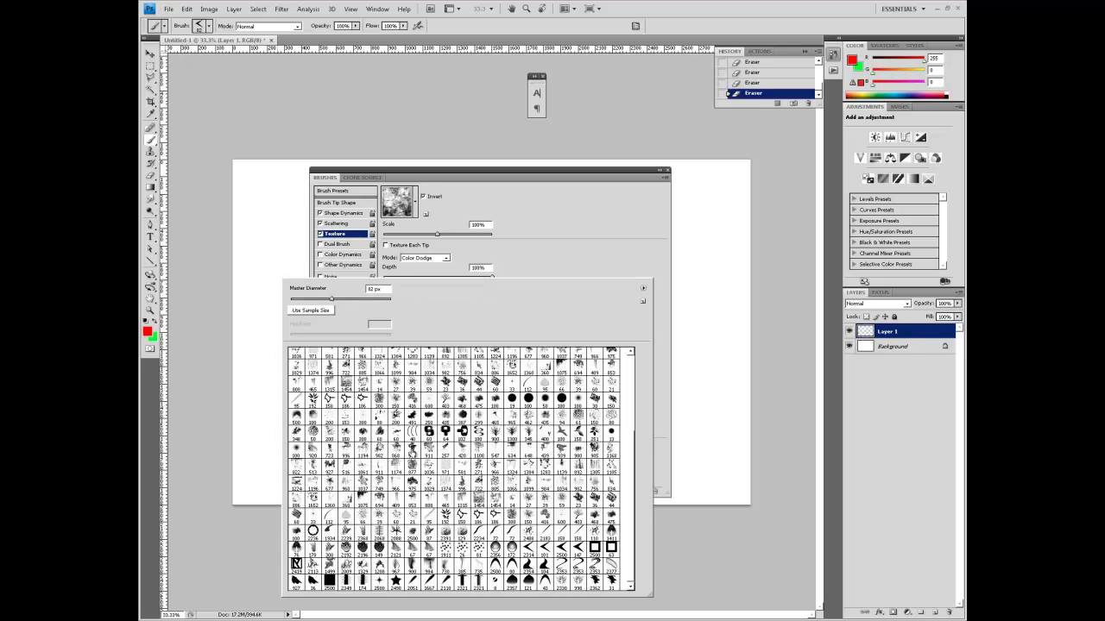
scroll(292, 357, "up", 10)
left_click(296, 356)
left_click(309, 299)
left_click(256, 249)
left_click_drag(258, 248, 296, 396)
key("ctrl+z")
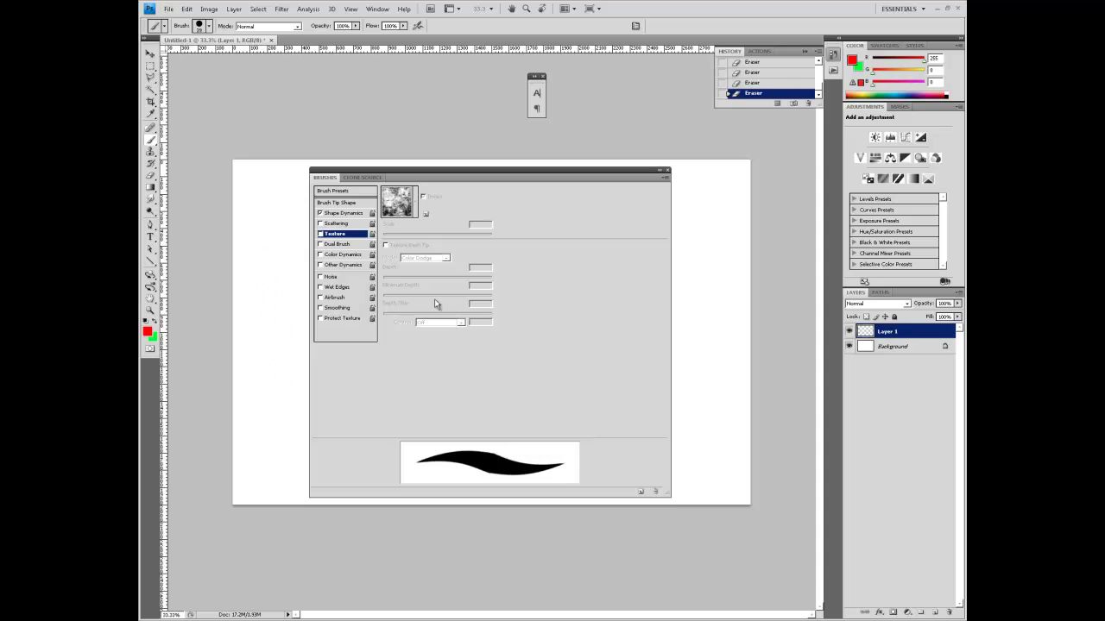
Turn on Texture for the round brush, set its mode to Darken, and look through the available patterns without changing the pattern.
left_click(320, 234)
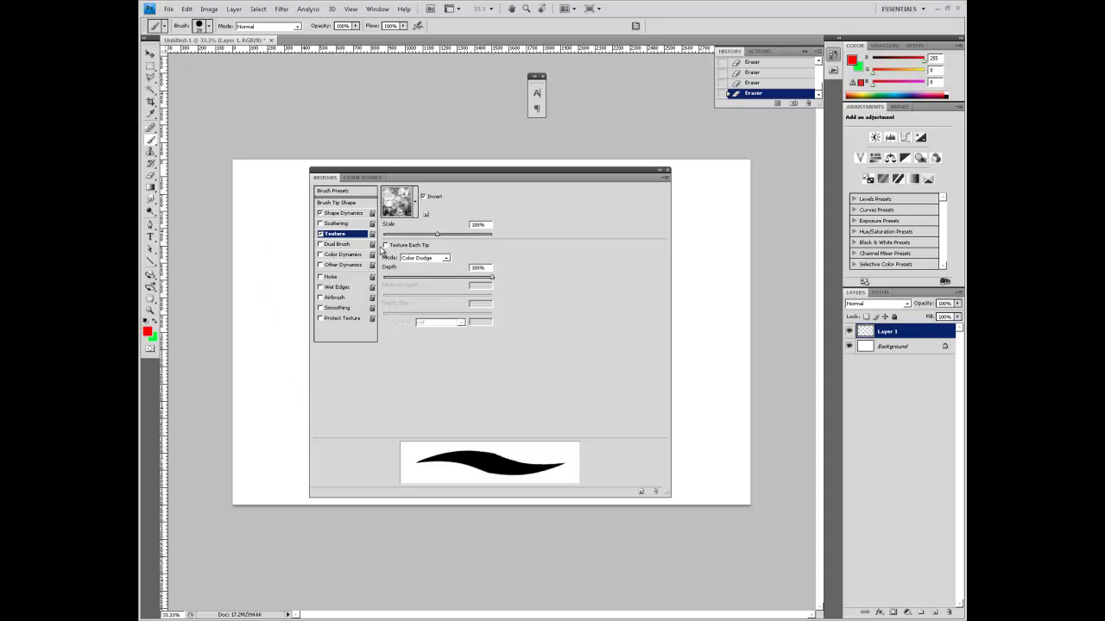
left_click(445, 258)
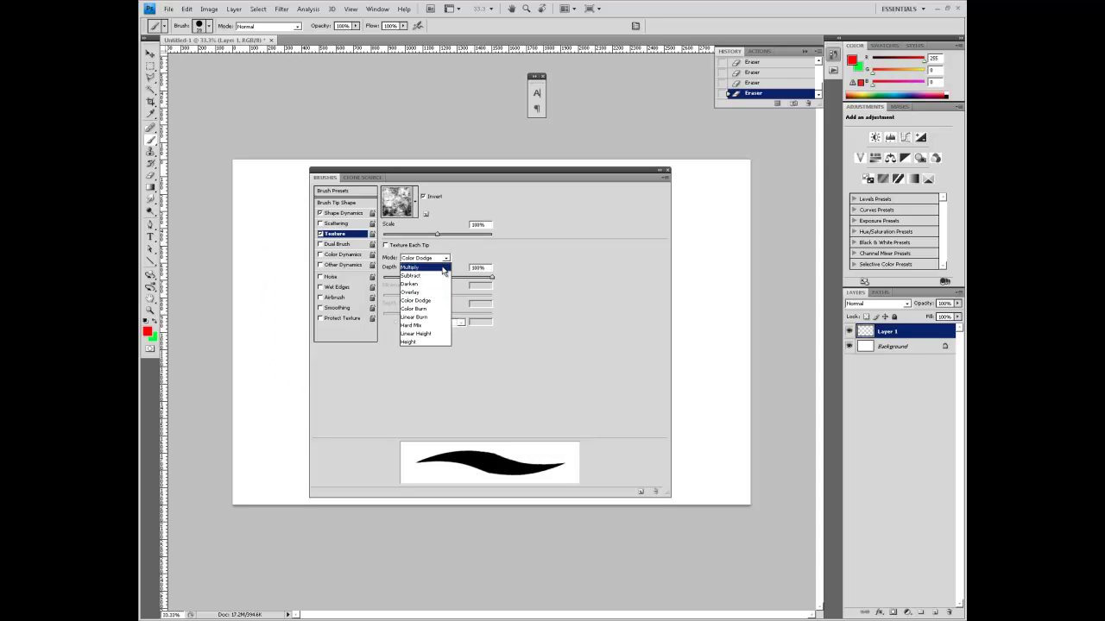
left_click(433, 285)
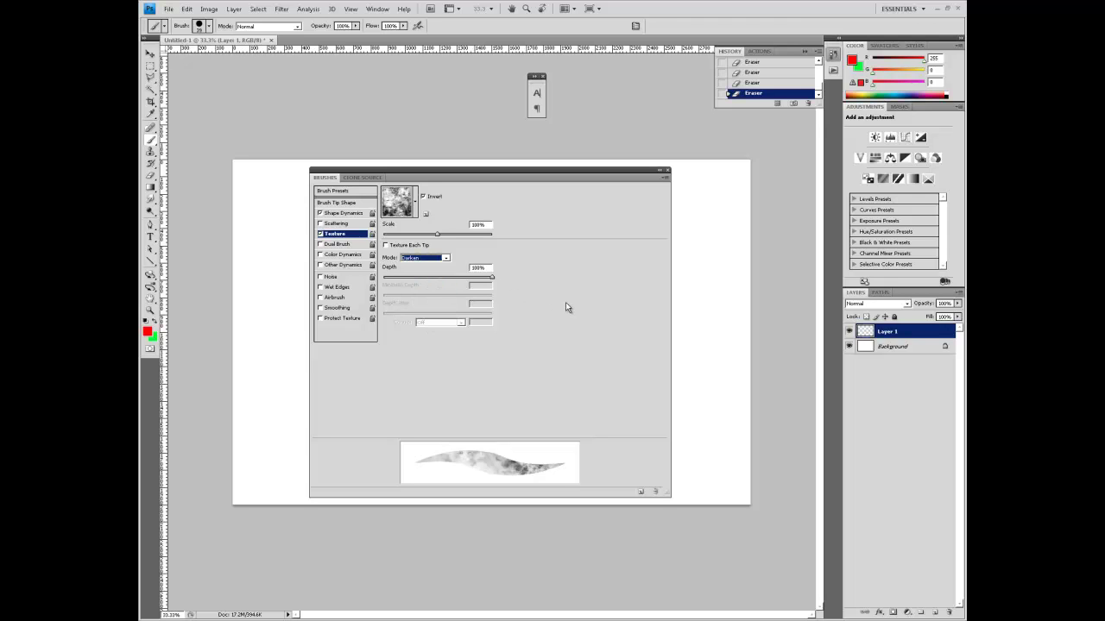
left_click(402, 205)
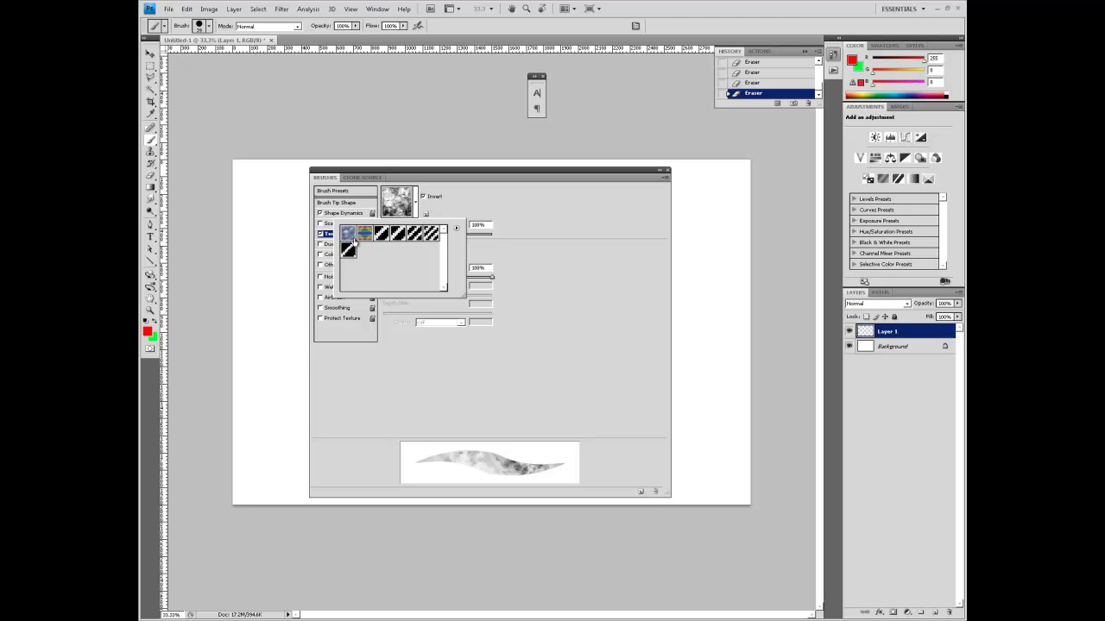
left_click(505, 199)
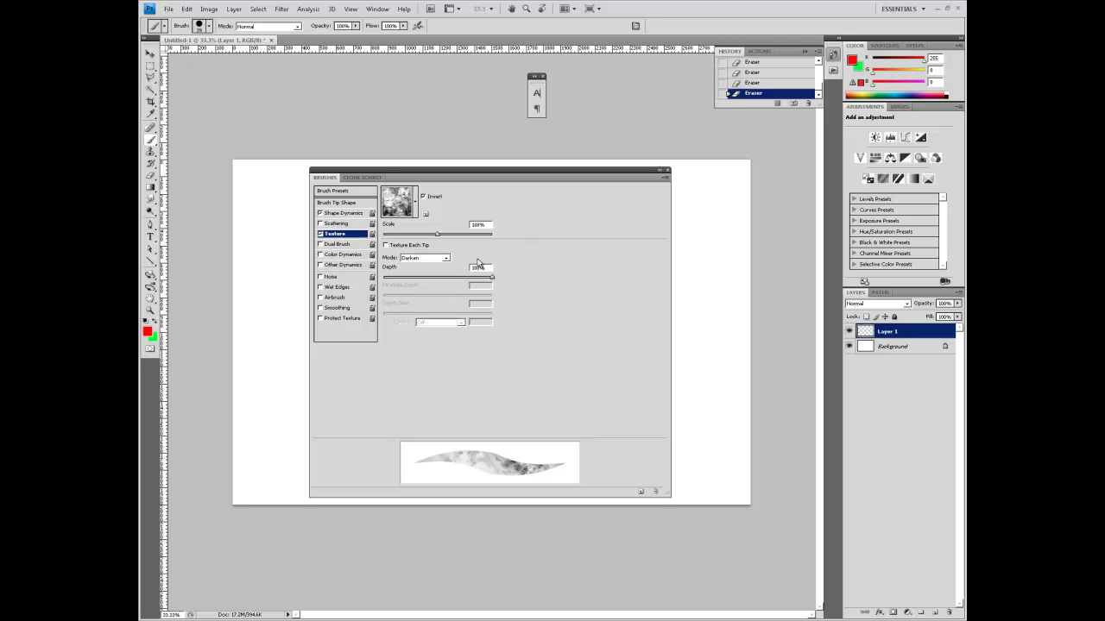
Replace Texture with Dual Brush in Darken mode, and try and undo a wavy stroke near the canvas's left edge.
left_click(320, 234)
left_click(320, 244)
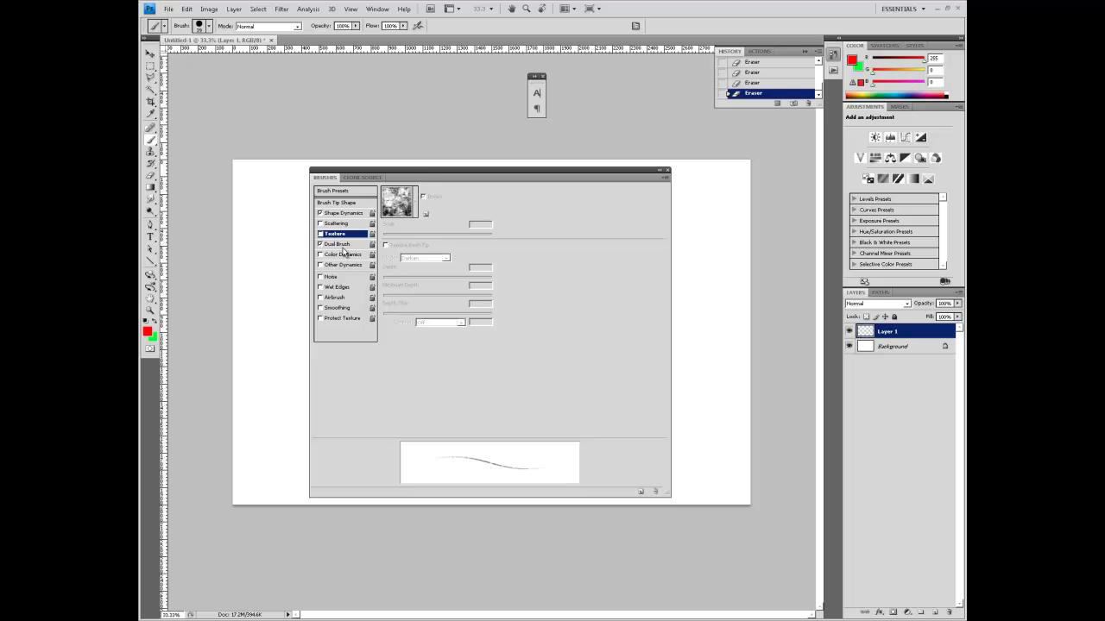
left_click(343, 245)
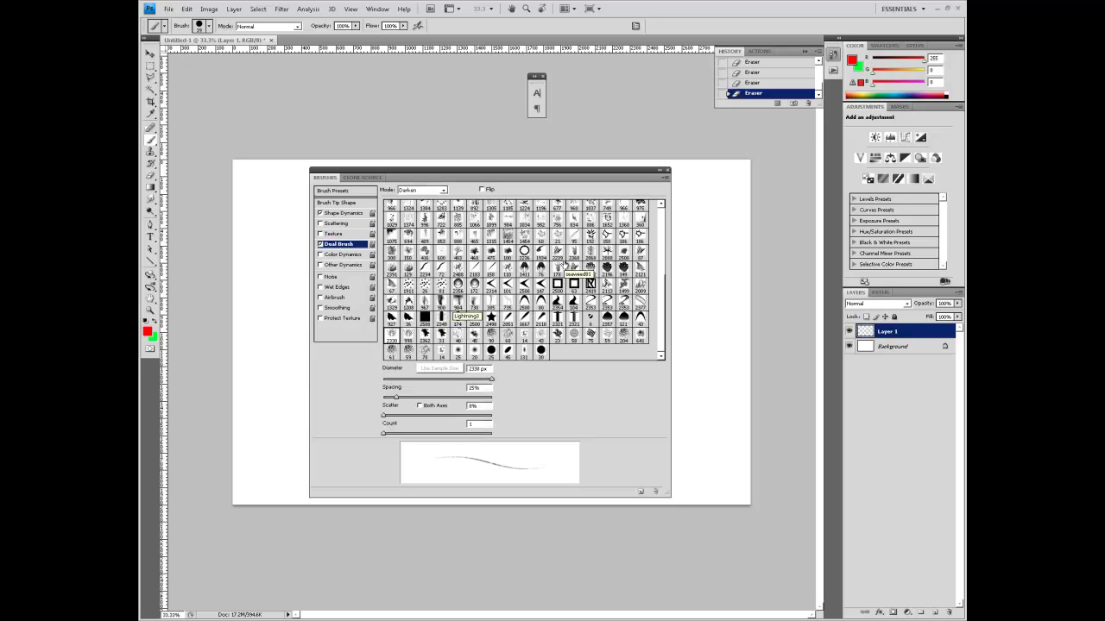
left_click(431, 192)
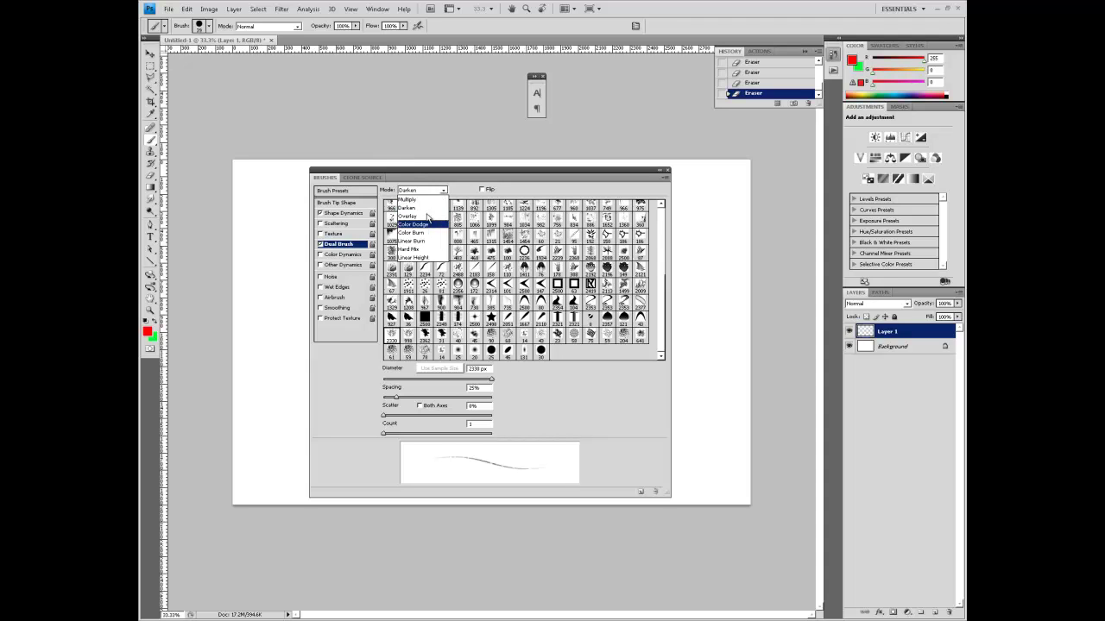
left_click(418, 199)
mouse_move(246, 222)
left_mouse_down()
mouse_move(266, 325)
mouse_move(294, 376)
mouse_move(284, 452)
mouse_move(263, 469)
mouse_move(327, 501)
mouse_move(354, 498)
left_mouse_up()
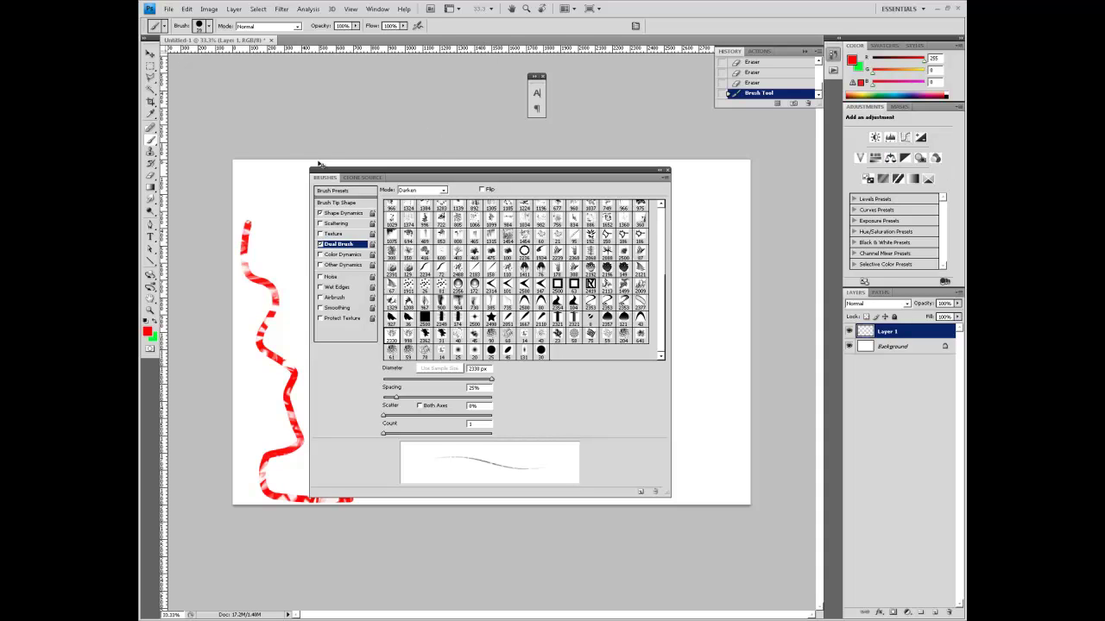
key("ctrl+z")
Try other Dual Brush tips, ending with the 967 px one, and undo the test strokes drawn with them.
left_click(443, 309)
left_click(443, 316)
mouse_move(257, 202)
left_mouse_down()
mouse_move(256, 279)
mouse_move(297, 338)
mouse_move(277, 423)
left_mouse_up()
key("ctrl+z")
left_click(427, 302)
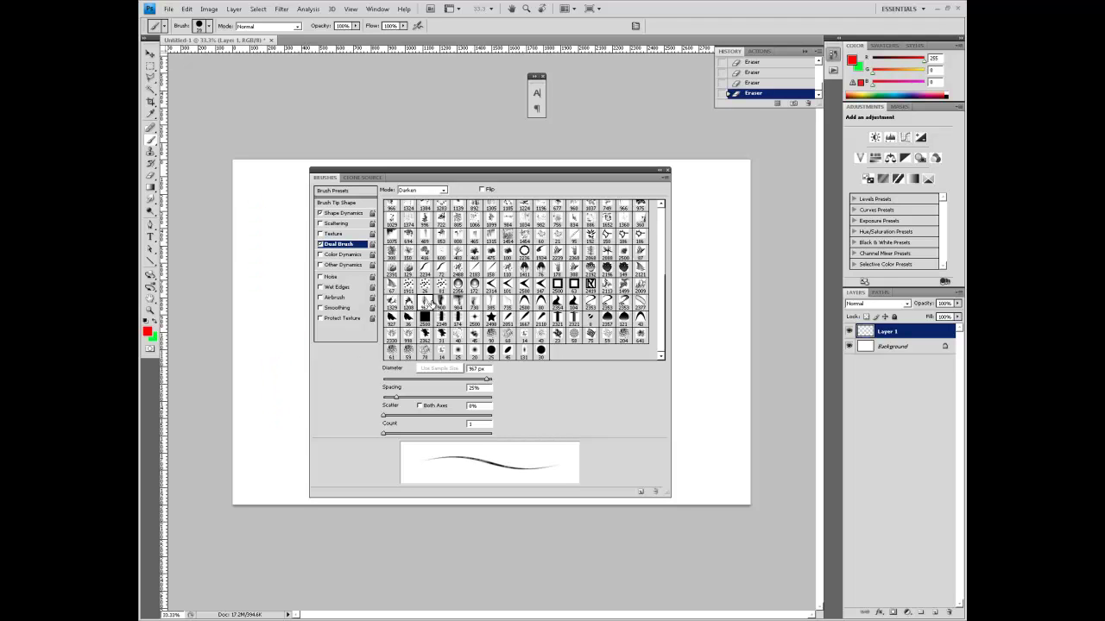
mouse_move(215, 253)
left_mouse_down()
mouse_move(271, 301)
mouse_move(260, 371)
mouse_move(333, 446)
mouse_move(329, 379)
mouse_move(503, 376)
mouse_move(687, 393)
mouse_move(670, 312)
mouse_move(696, 281)
mouse_move(732, 350)
mouse_move(732, 436)
left_mouse_up()
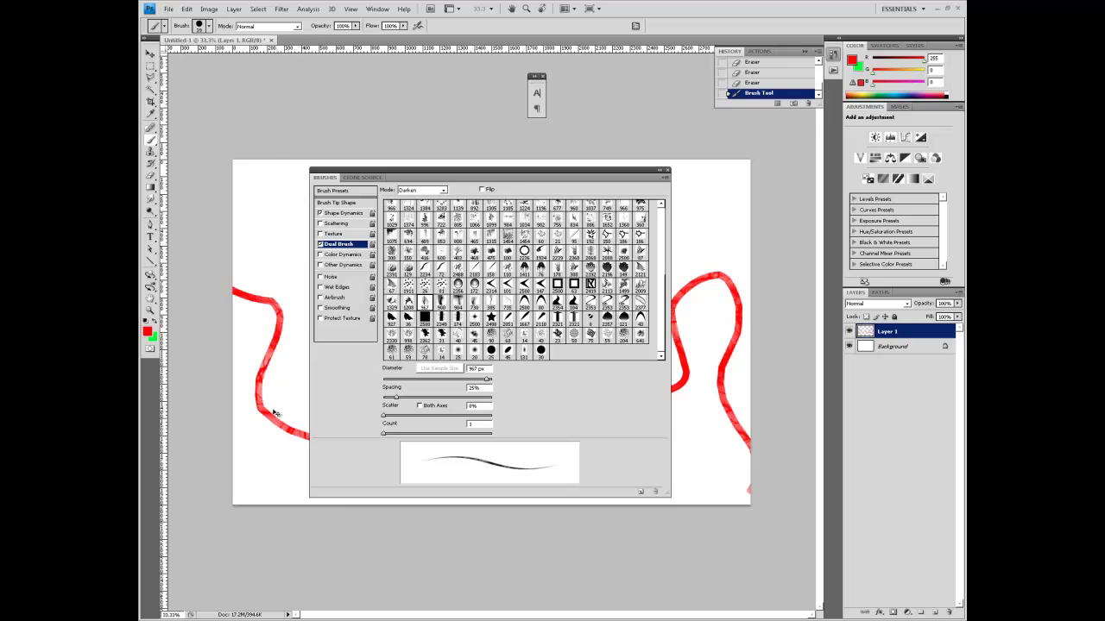
key("ctrl+z")
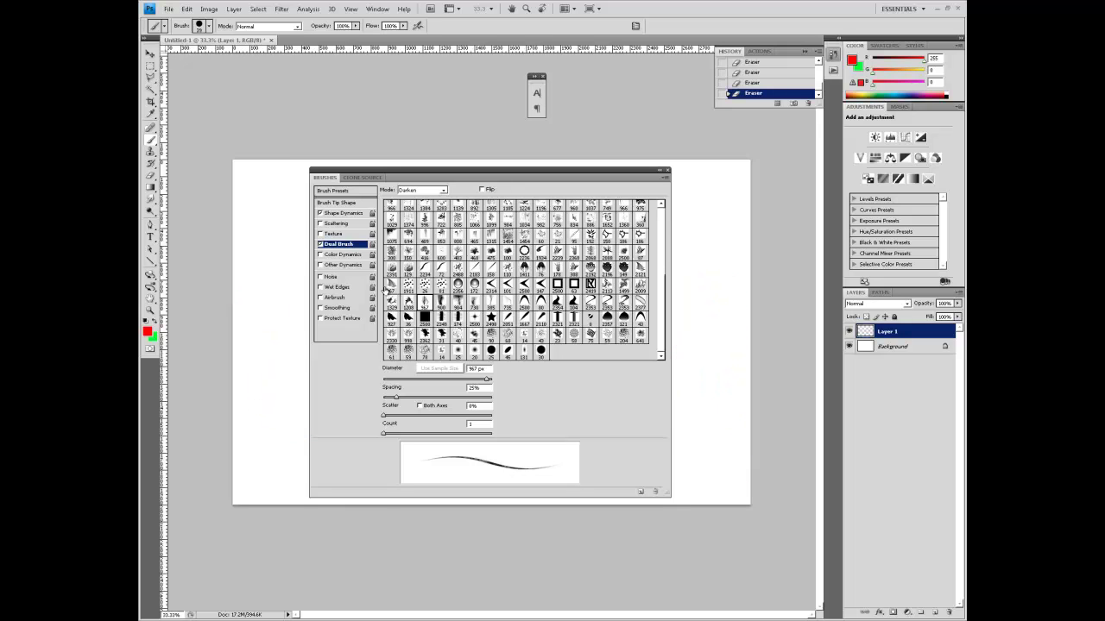
Turn off Dual Brush, and try and undo a plain vertical stroke near the canvas's left edge.
left_click(320, 245)
mouse_move(262, 235)
left_mouse_down()
mouse_move(282, 305)
mouse_move(268, 429)
left_mouse_up()
key("ctrl+z")
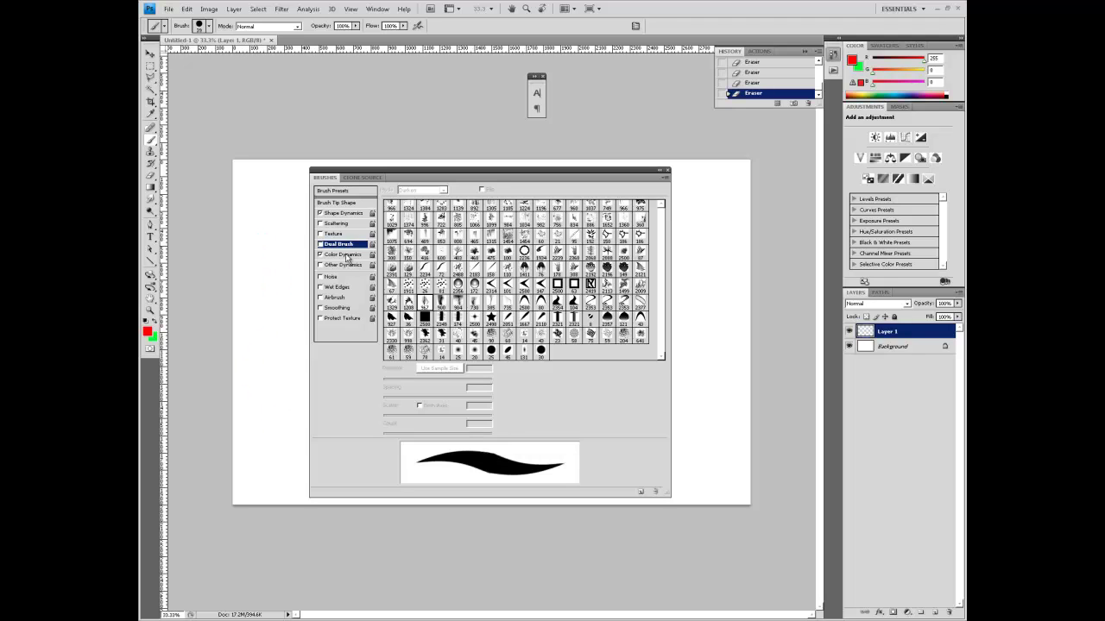
Paint a vertical stroke near the canvas's left edge using Color Dynamics, set Foreground/Background Jitter to 50%, and paint a second stroke beside it.
left_click(345, 255)
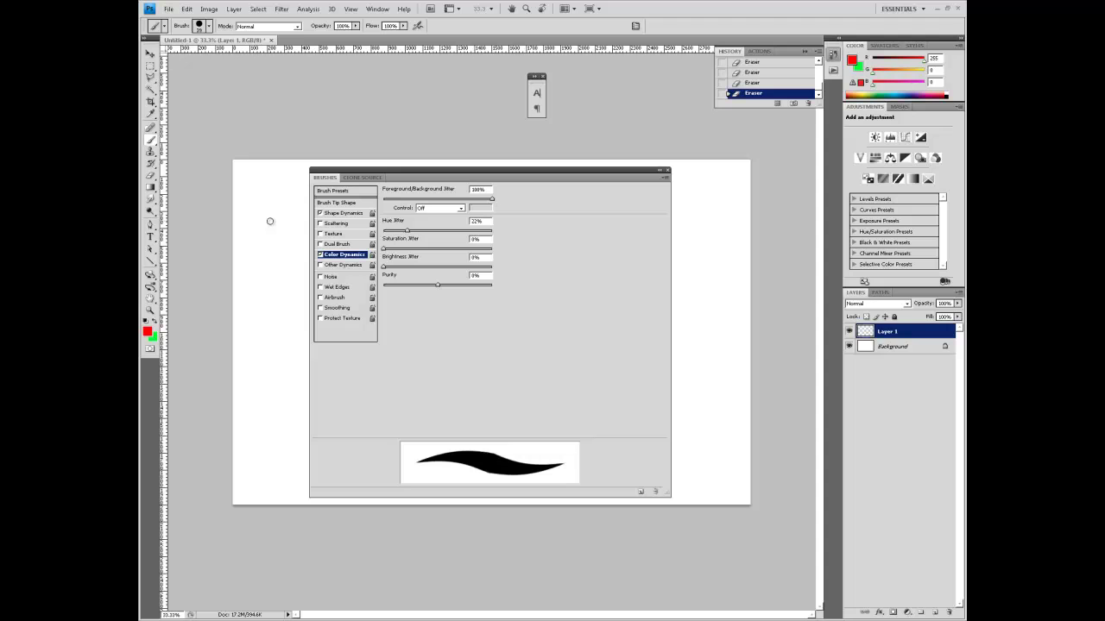
left_click_drag(269, 207, 270, 349)
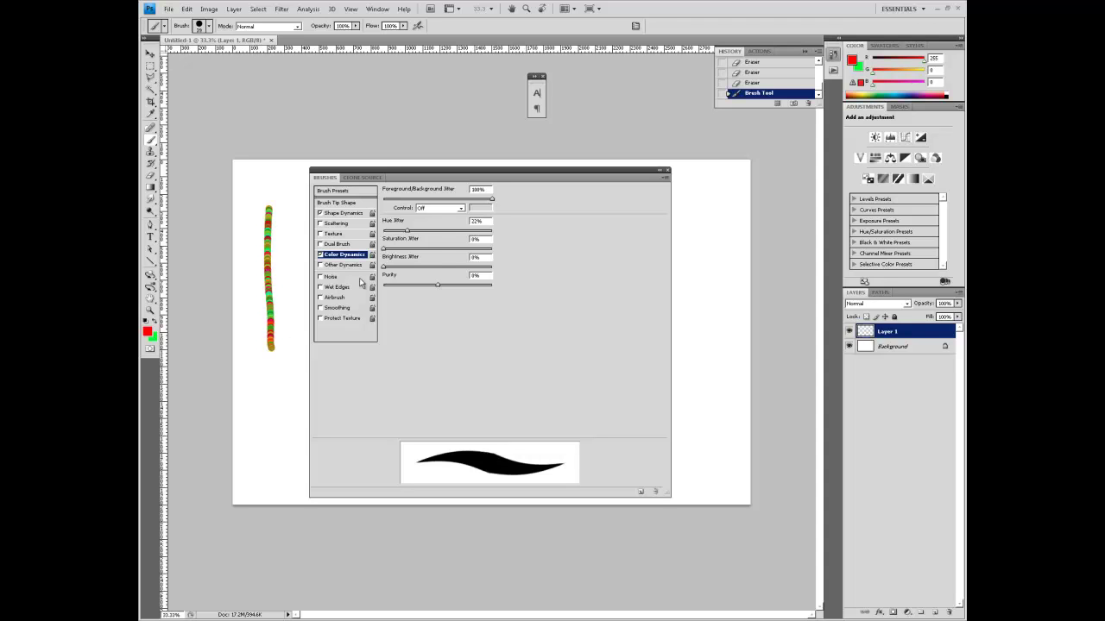
left_click_drag(437, 202, 434, 200)
left_click_drag(294, 207, 290, 361)
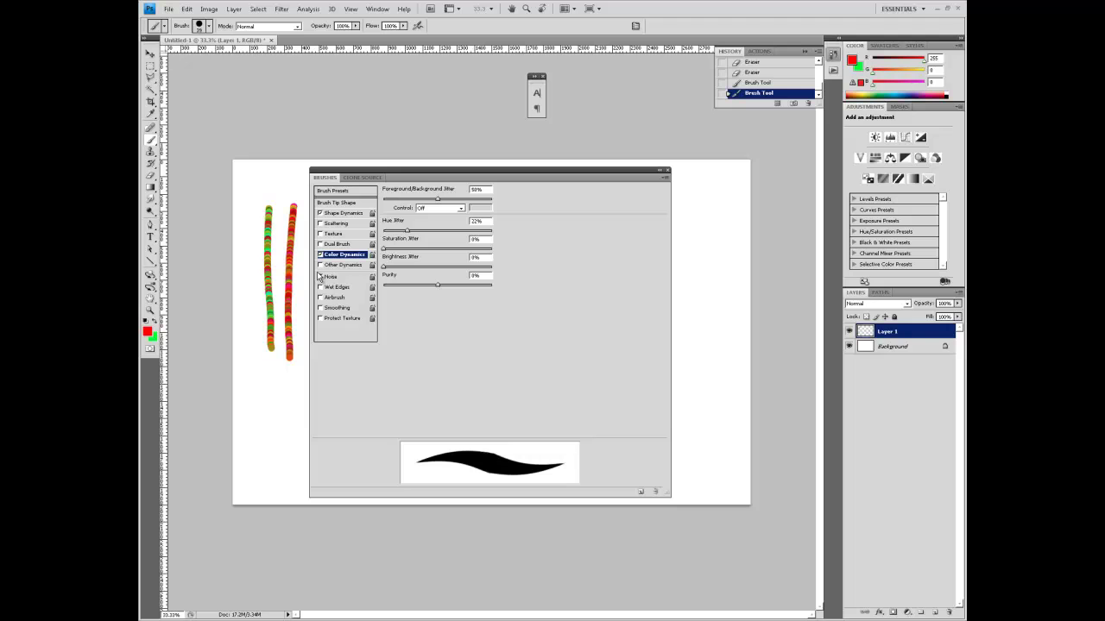
Set Hue Jitter to 100%, keep red as the foreground color, and paint a long looping stroke near the canvas's right edge.
left_click_drag(408, 237, 526, 237)
left_click(147, 333)
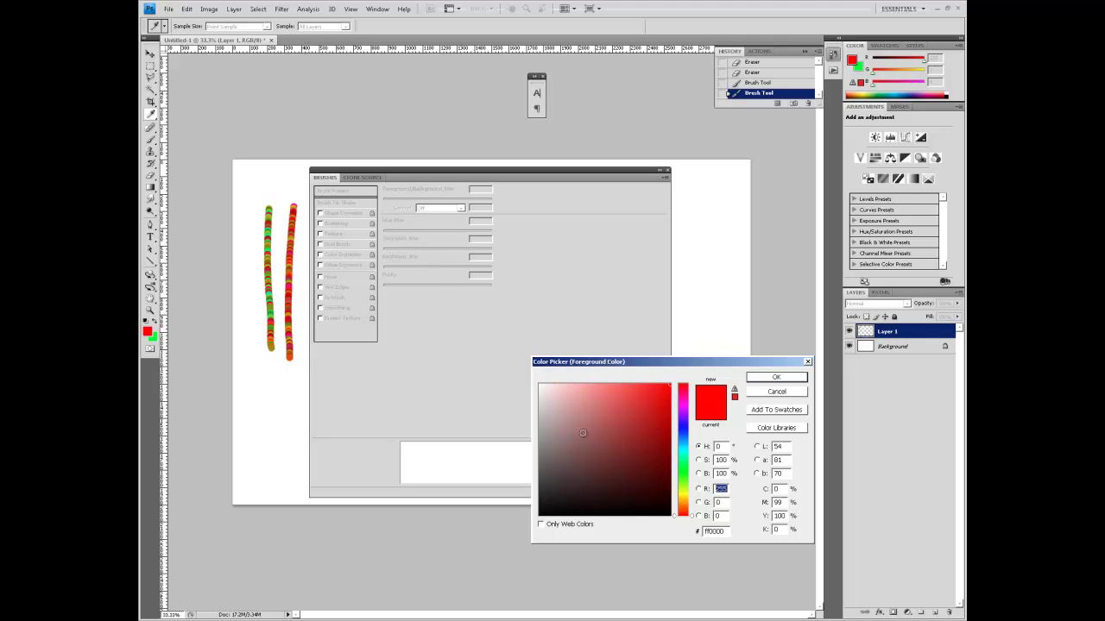
left_click(775, 378)
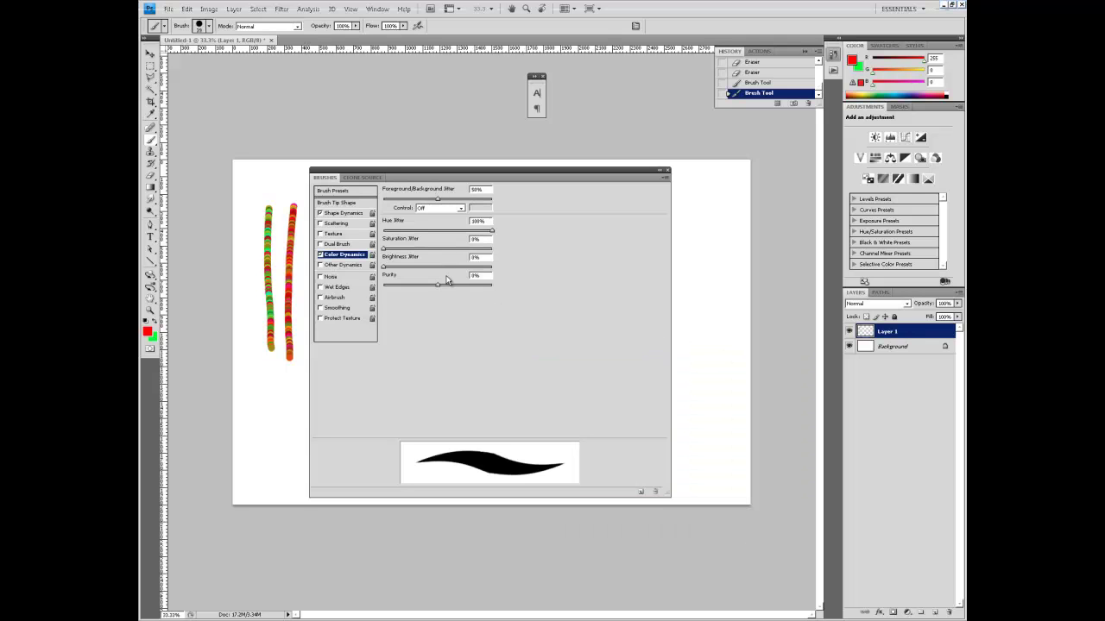
mouse_move(697, 209)
left_mouse_down()
mouse_move(711, 462)
mouse_move(695, 196)
mouse_move(706, 258)
mouse_move(696, 386)
left_mouse_up()
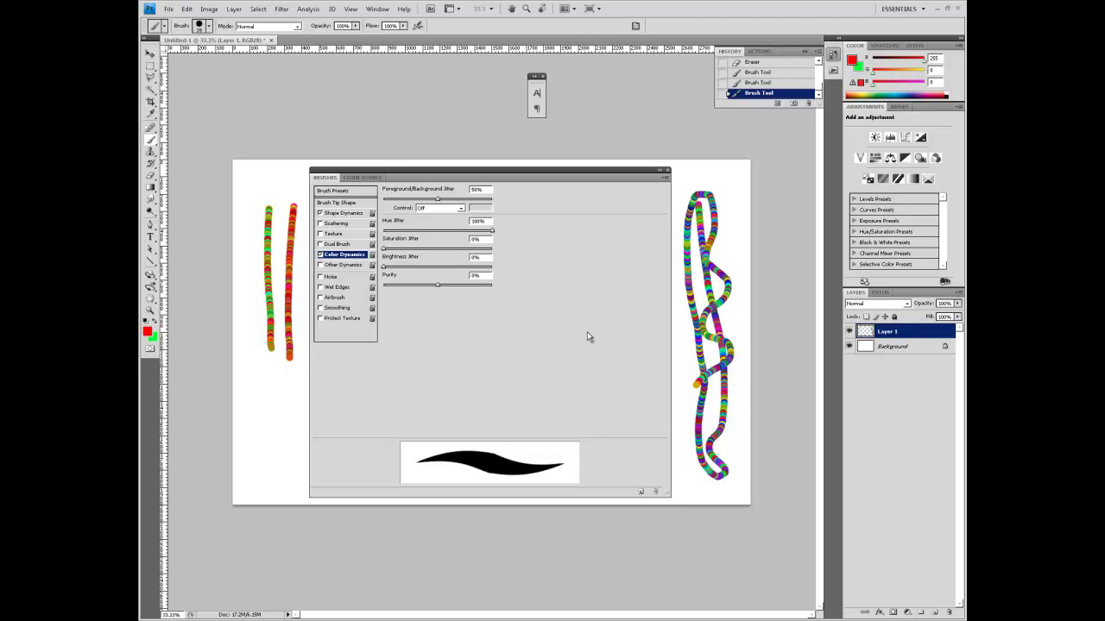
Set Saturation Jitter to 100%, check the foreground color without changing it, and try and undo a short stroke near the canvas's right edge.
left_click_drag(385, 250, 541, 252)
left_click(147, 330)
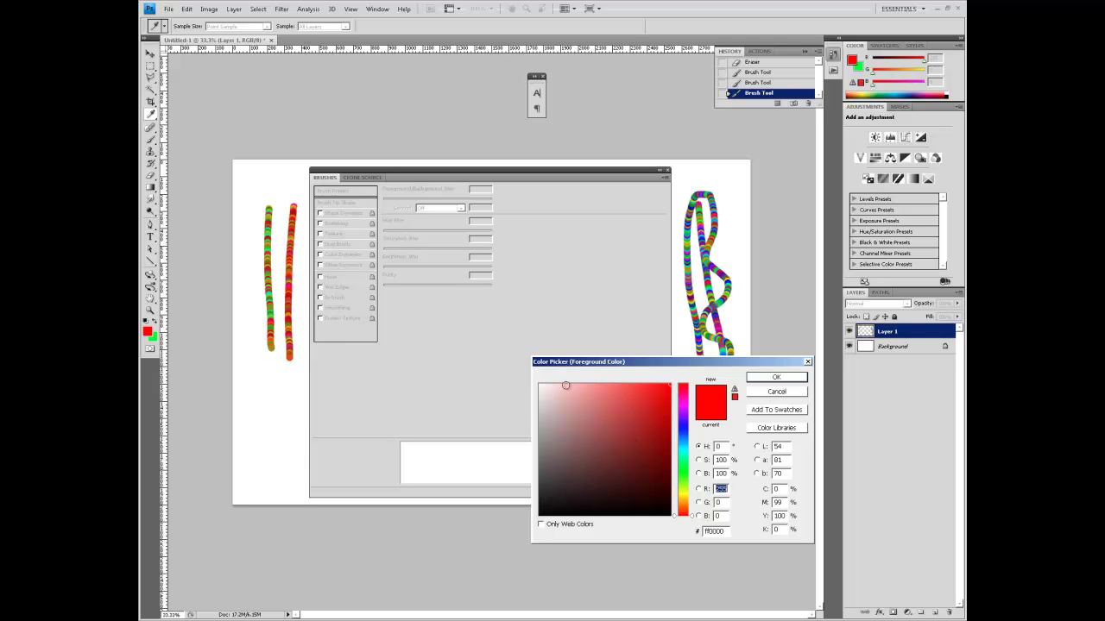
left_click(780, 393)
mouse_move(733, 205)
left_mouse_down()
mouse_move(732, 466)
mouse_move(730, 241)
left_mouse_up()
key("ctrl+z")
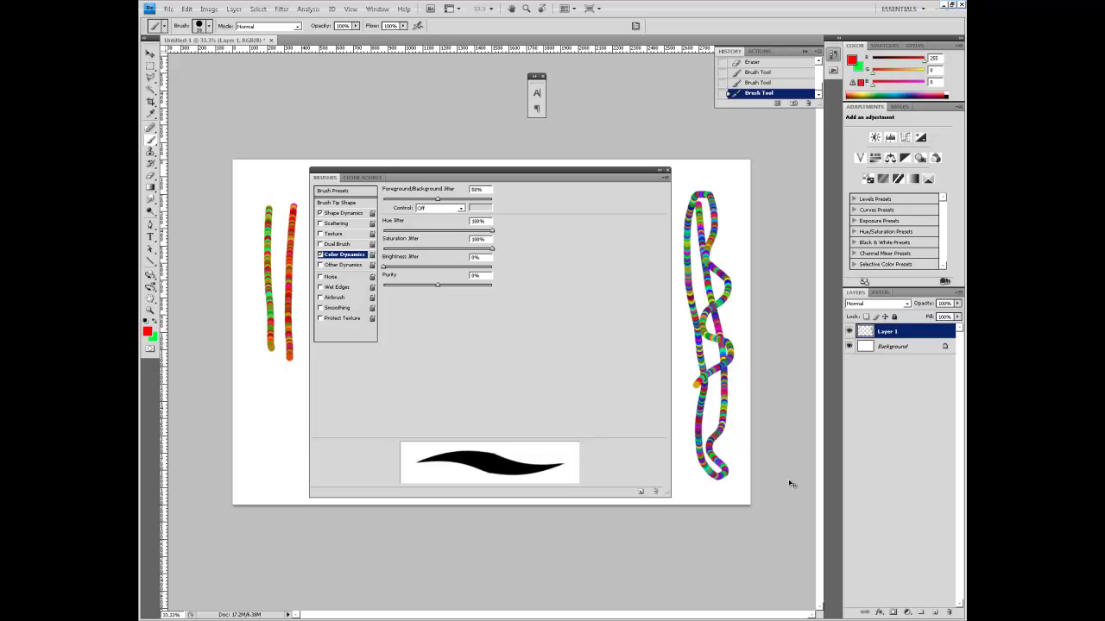
Set Brightness Jitter to 100%, keep red as the foreground color, and try and undo a winding stroke near the canvas's right edge.
left_click_drag(385, 267, 536, 269)
left_click(148, 332)
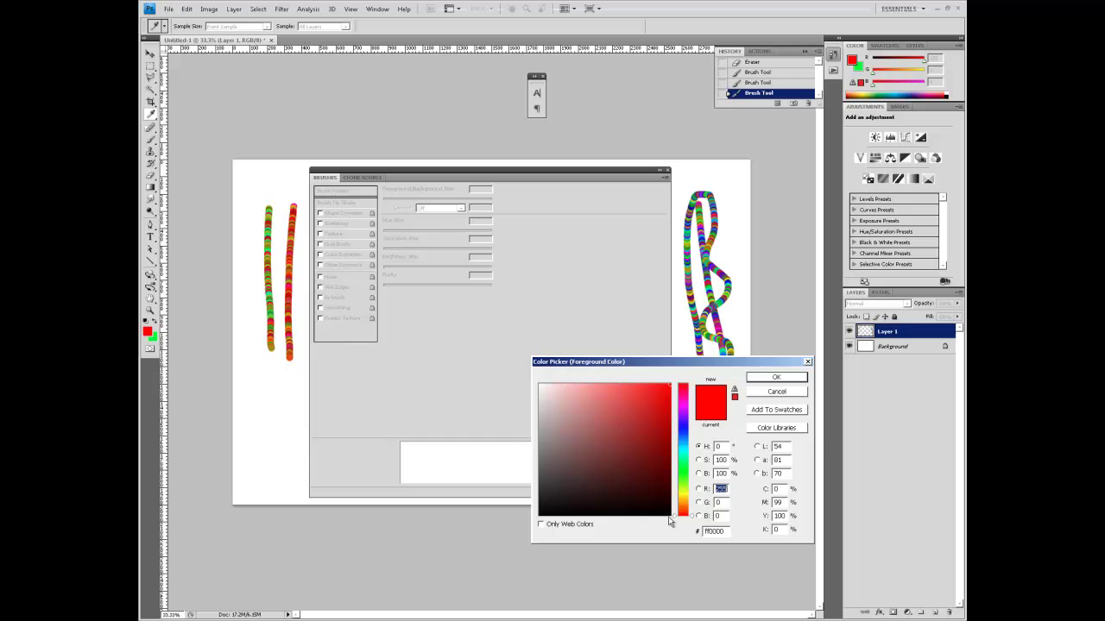
left_click(772, 378)
mouse_move(729, 222)
left_mouse_down()
mouse_move(742, 405)
mouse_move(732, 453)
mouse_move(727, 421)
mouse_move(745, 473)
mouse_move(685, 476)
left_mouse_up()
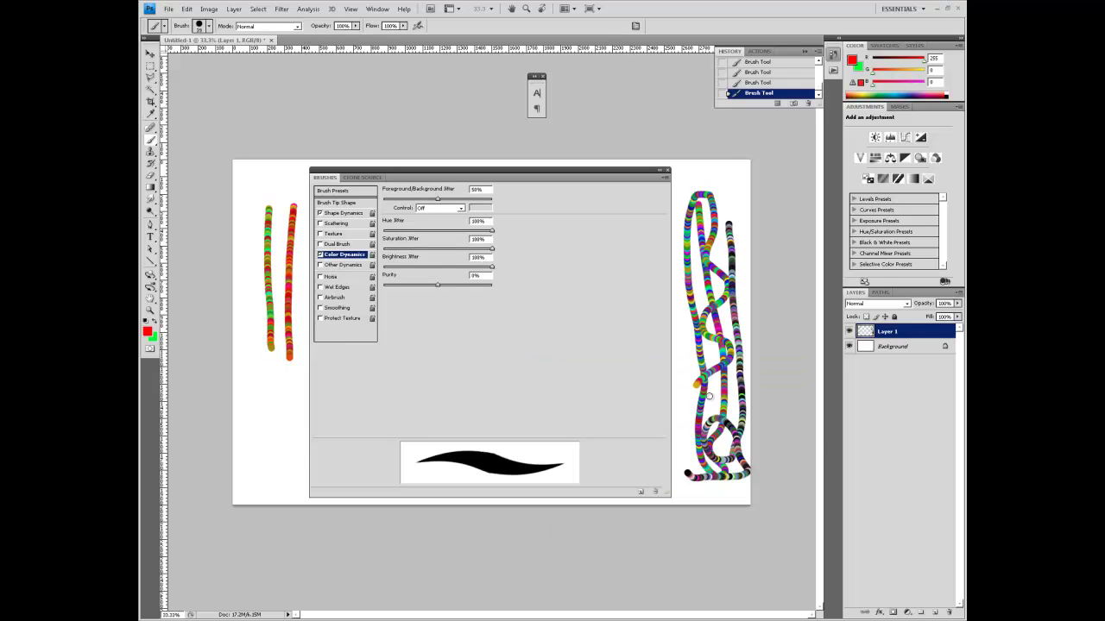
key("ctrl+z")
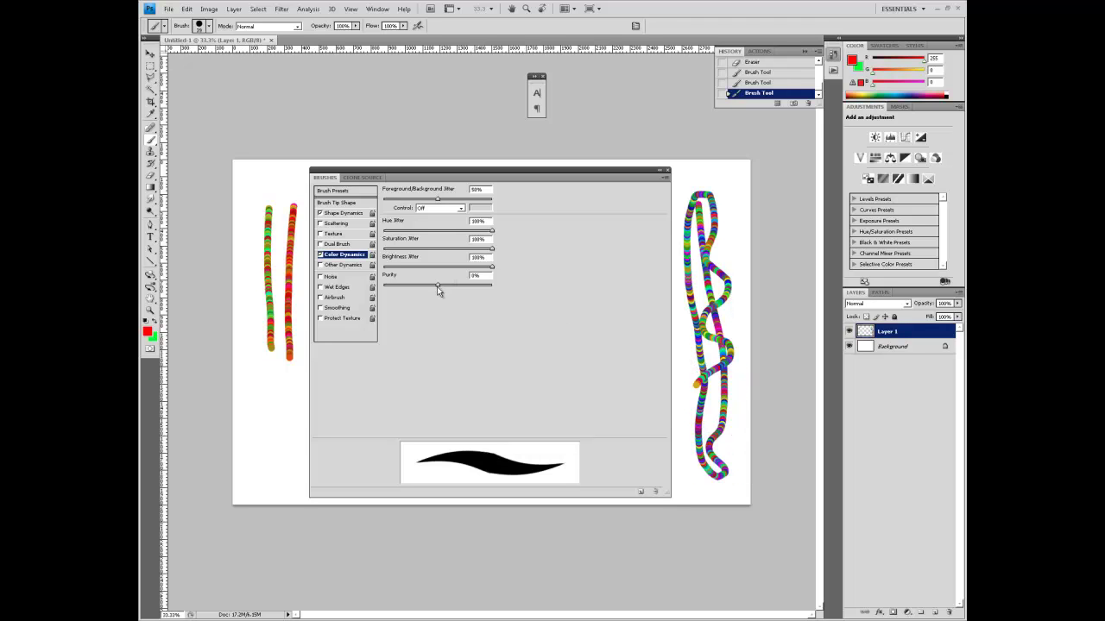
Try Color Dynamics Purity at its maximum and minimum, painting and undoing a test stroke with each.
left_click_drag(437, 286, 492, 286)
mouse_move(744, 188)
left_mouse_down()
mouse_move(733, 462)
mouse_move(719, 478)
mouse_move(565, 458)
mouse_move(365, 462)
mouse_move(299, 449)
mouse_move(270, 394)
mouse_move(257, 274)
left_mouse_up()
key("ctrl+z")
left_click_drag(426, 287, 383, 285)
mouse_move(240, 203)
left_mouse_down()
mouse_move(247, 392)
mouse_move(276, 469)
mouse_move(238, 455)
mouse_move(286, 396)
mouse_move(273, 365)
mouse_move(288, 467)
mouse_move(298, 414)
left_mouse_up()
key("ctrl+z")
Set Purity to +100%, try and undo a winding stroke near the canvas's left edge, and turn off Color Dynamics.
left_click_drag(480, 285, 527, 293)
mouse_move(254, 186)
left_mouse_down()
mouse_move(245, 310)
mouse_move(269, 439)
mouse_move(290, 481)
left_mouse_up()
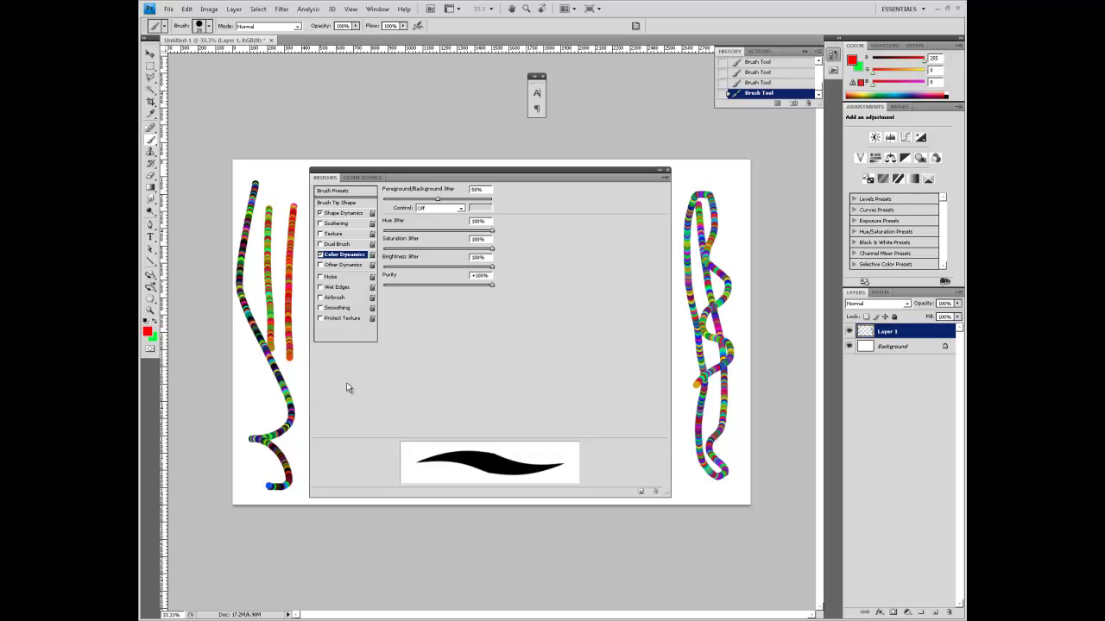
key("ctrl+z")
left_click(320, 256)
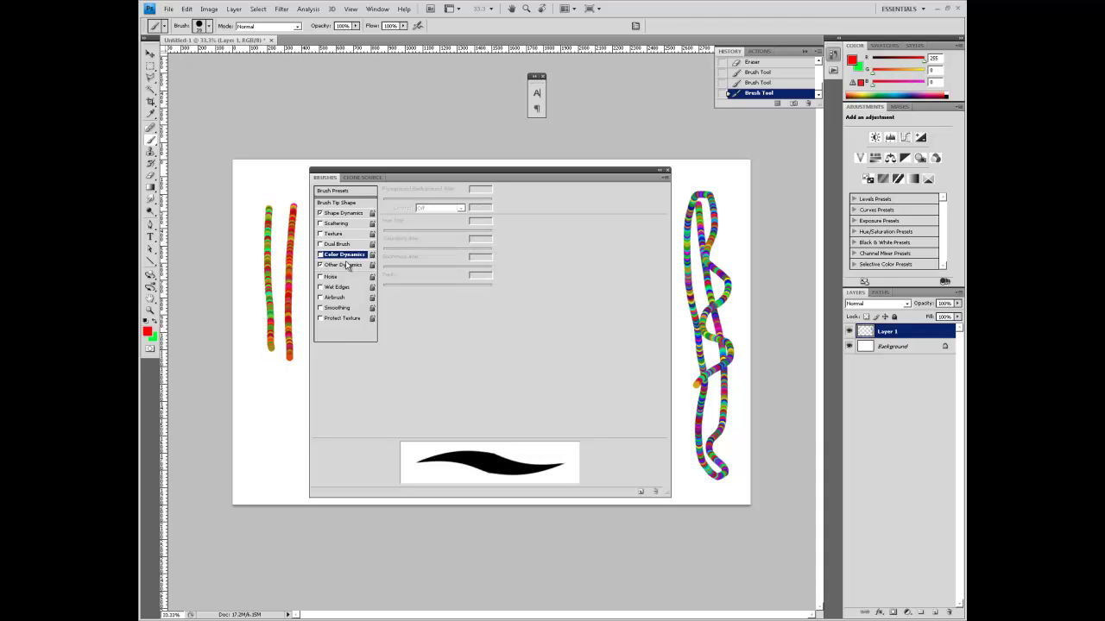
Turn on Other Dynamics with Opacity Jitter at 100%, and try and undo a looping red stroke near the canvas's left edge.
left_click(348, 265)
left_click_drag(384, 200, 491, 198)
mouse_move(254, 188)
left_mouse_down()
mouse_move(242, 245)
mouse_move(286, 441)
mouse_move(277, 466)
mouse_move(264, 458)
mouse_move(314, 387)
mouse_move(268, 353)
left_mouse_up()
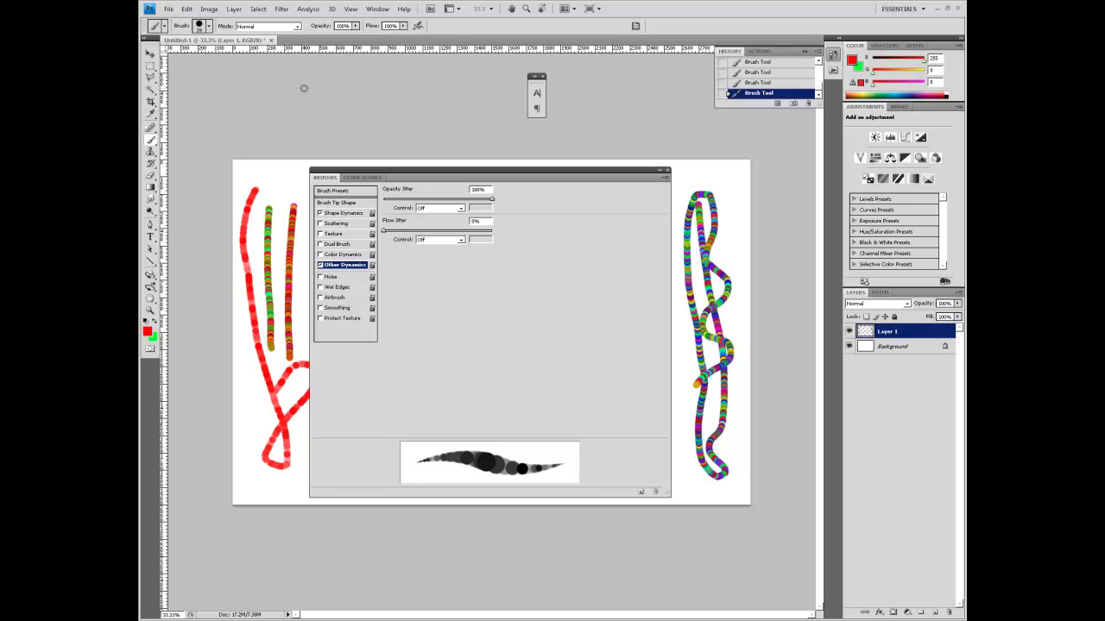
key("ctrl+z")
Lower the brush opacity to 56%, and try and undo a semi-transparent stroke near the canvas's left edge.
key("7")
key("4")
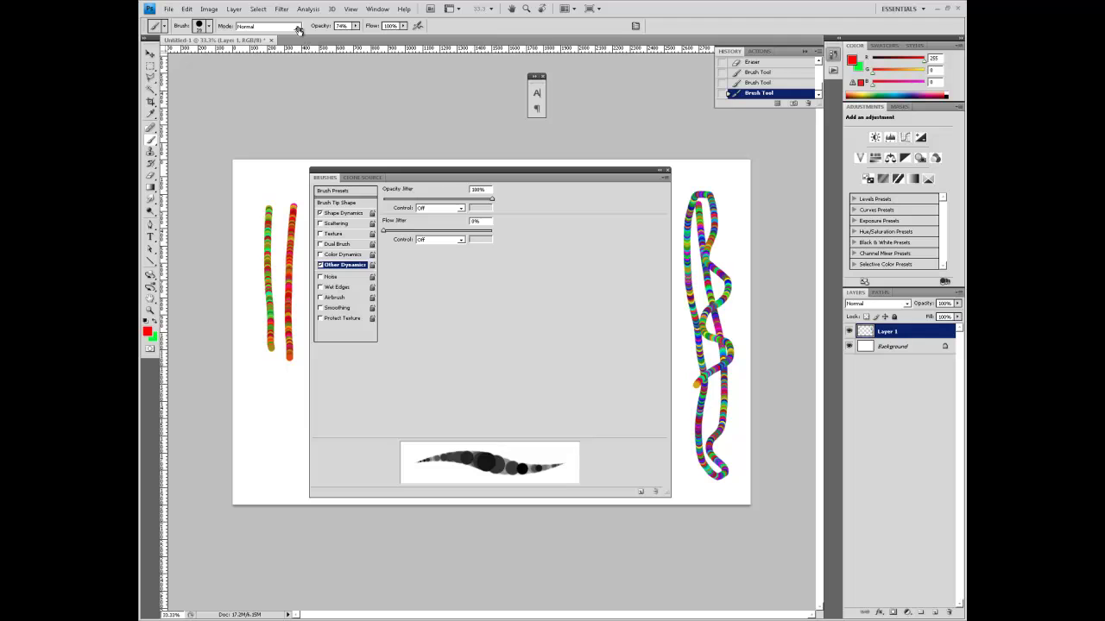
mouse_move(240, 180)
left_mouse_down()
mouse_move(271, 442)
mouse_move(297, 395)
left_mouse_up()
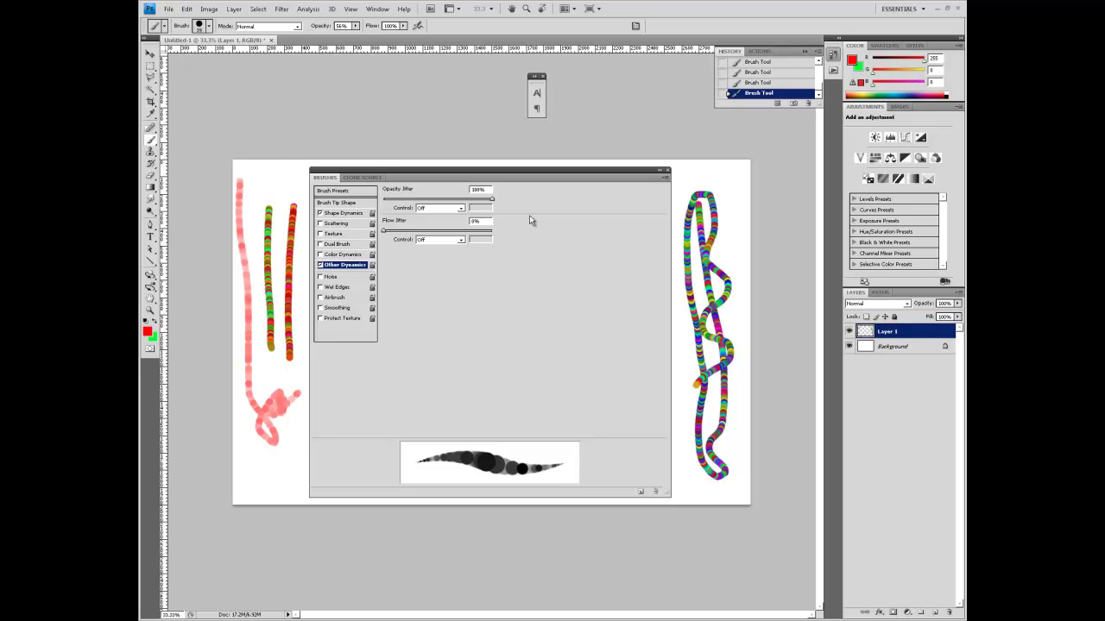
key("ctrl+z")
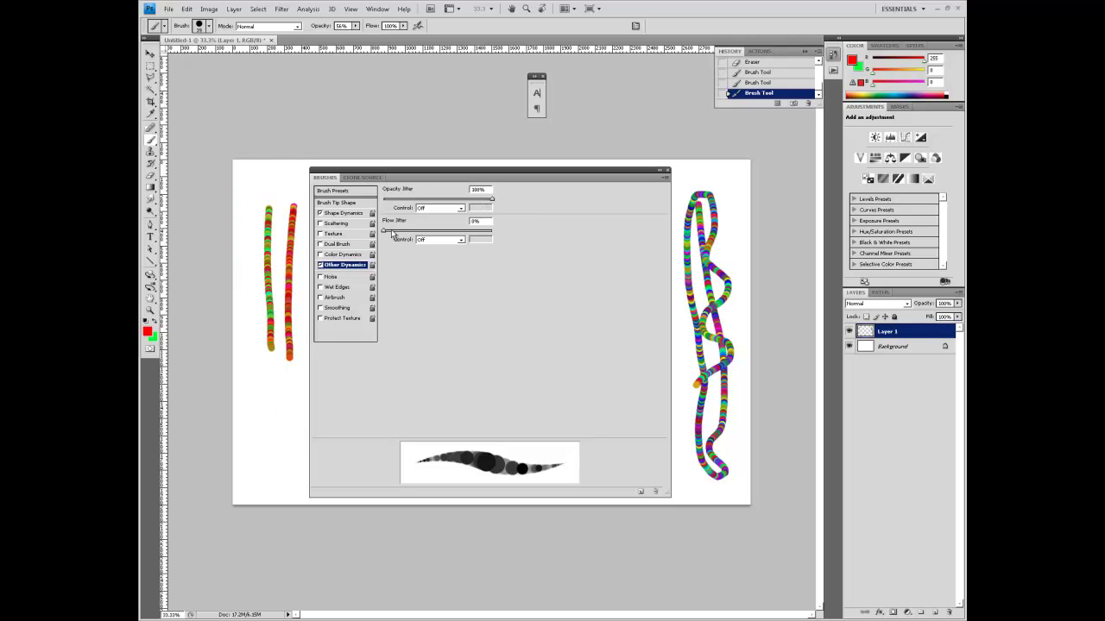
Set Flow Jitter to 100%, and try and undo a stroke near the canvas's left edge.
left_click_drag(394, 233, 506, 239)
mouse_move(251, 208)
left_mouse_down()
mouse_move(242, 255)
mouse_move(292, 394)
mouse_move(271, 420)
mouse_move(304, 428)
mouse_move(266, 488)
mouse_move(307, 488)
left_mouse_up()
key("ctrl+z")
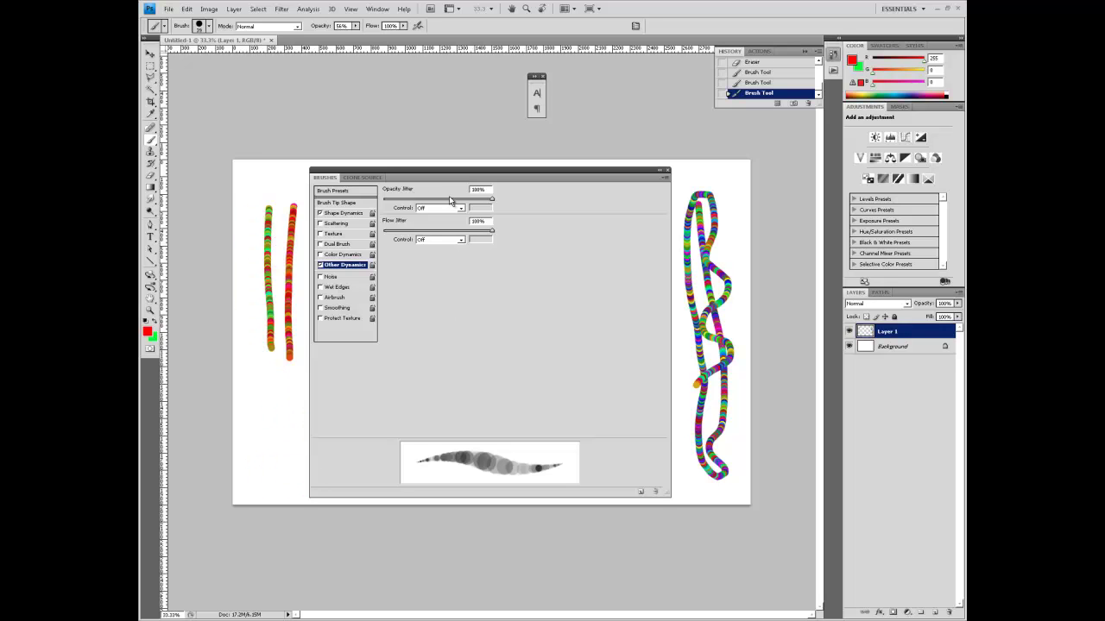
Set Opacity Jitter to 0%, try and undo a stroke using only Flow Jitter, and turn off Other Dynamics.
left_click_drag(449, 199, 383, 199)
mouse_move(254, 168)
left_mouse_down()
mouse_move(262, 377)
mouse_move(246, 419)
mouse_move(260, 473)
mouse_move(277, 380)
left_mouse_up()
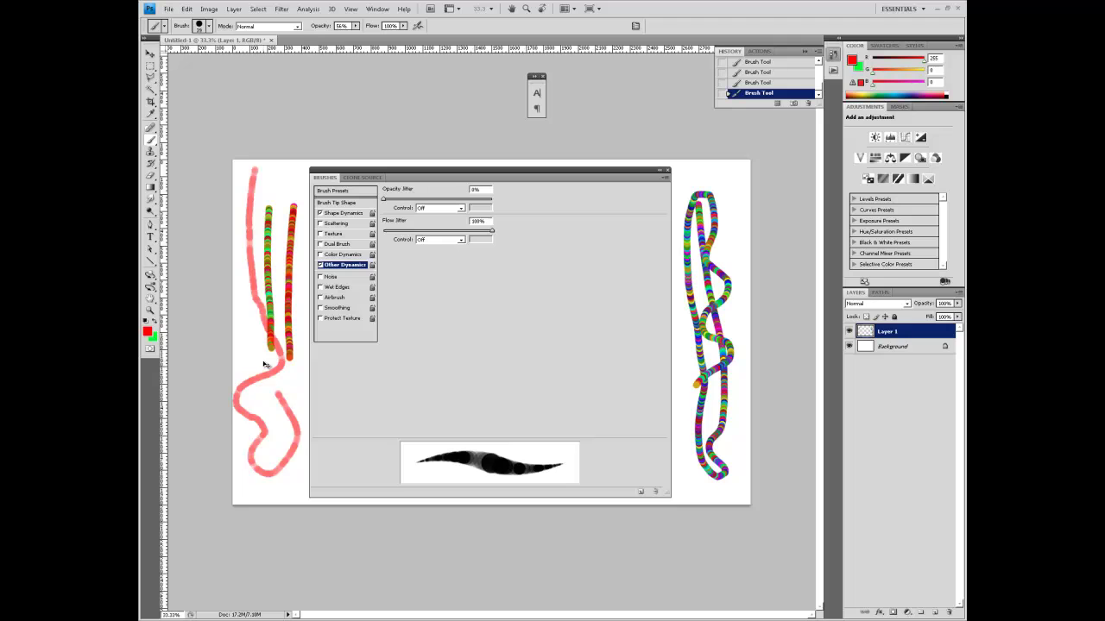
key("ctrl+z")
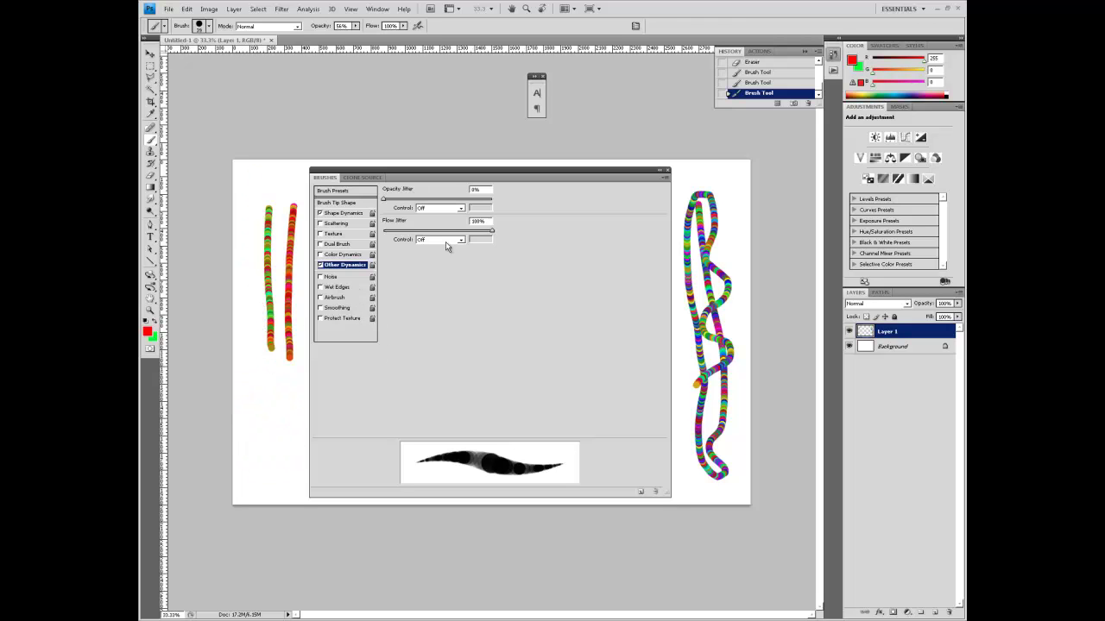
left_click(320, 264)
Turn the brush's Noise option on and off to compare its effect.
left_click(320, 277)
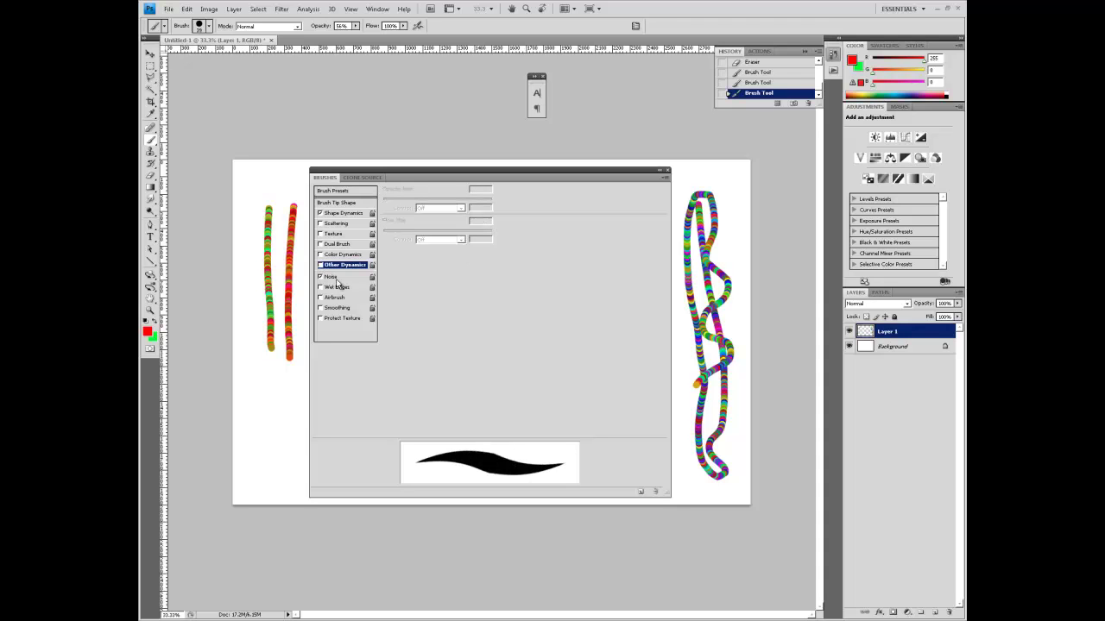
left_click(327, 277)
left_click(327, 279)
Turn on Wet Edges, paint a test stroke below the two multicolored vertical strokes, inspect its edge up close, and undo it.
left_click(321, 288)
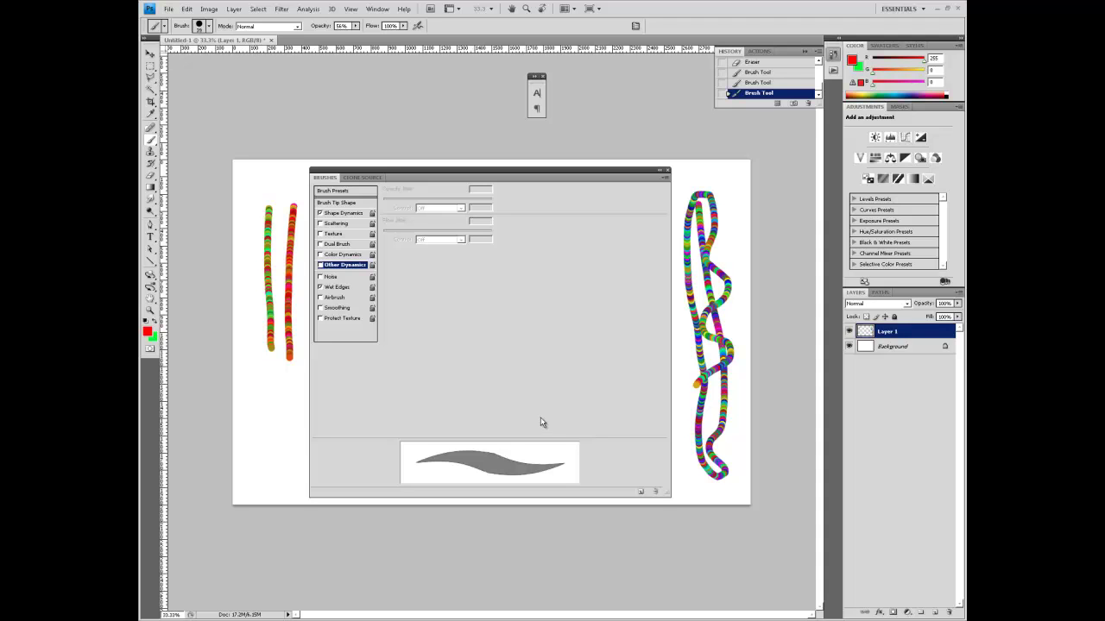
mouse_move(257, 325)
left_mouse_down()
mouse_move(281, 397)
mouse_move(281, 475)
left_mouse_up()
key("z")
left_click_drag(276, 428, 273, 466)
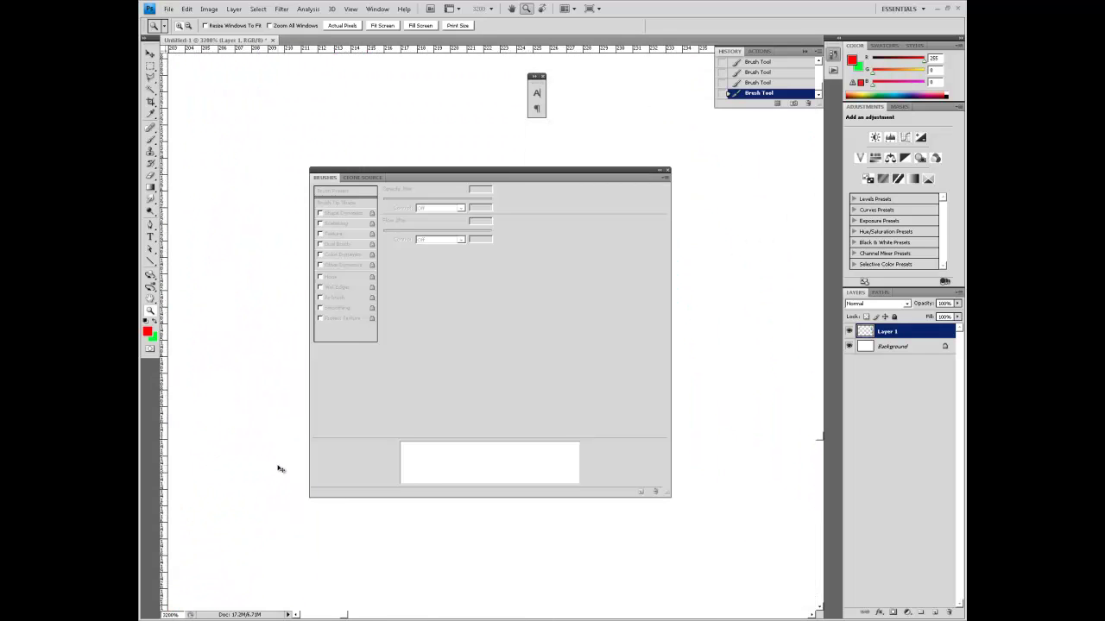
key("ctrl+minus")
key("ctrl+minus")
key("ctrl+minus")
key("ctrl+minus")
key("ctrl+minus")
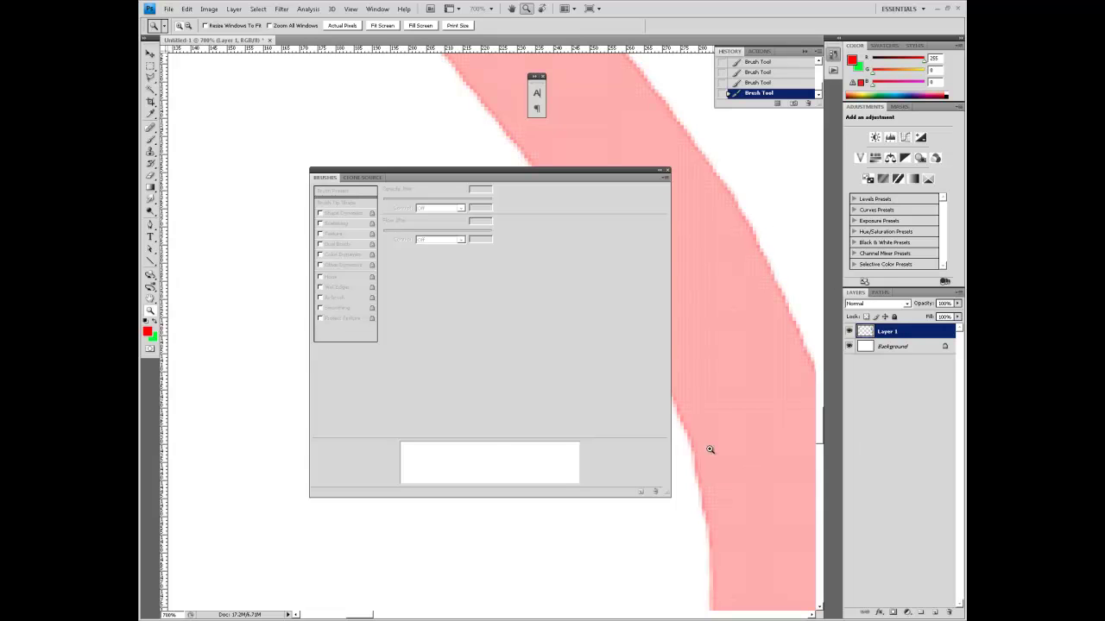
key("b")
key("ctrl+z")
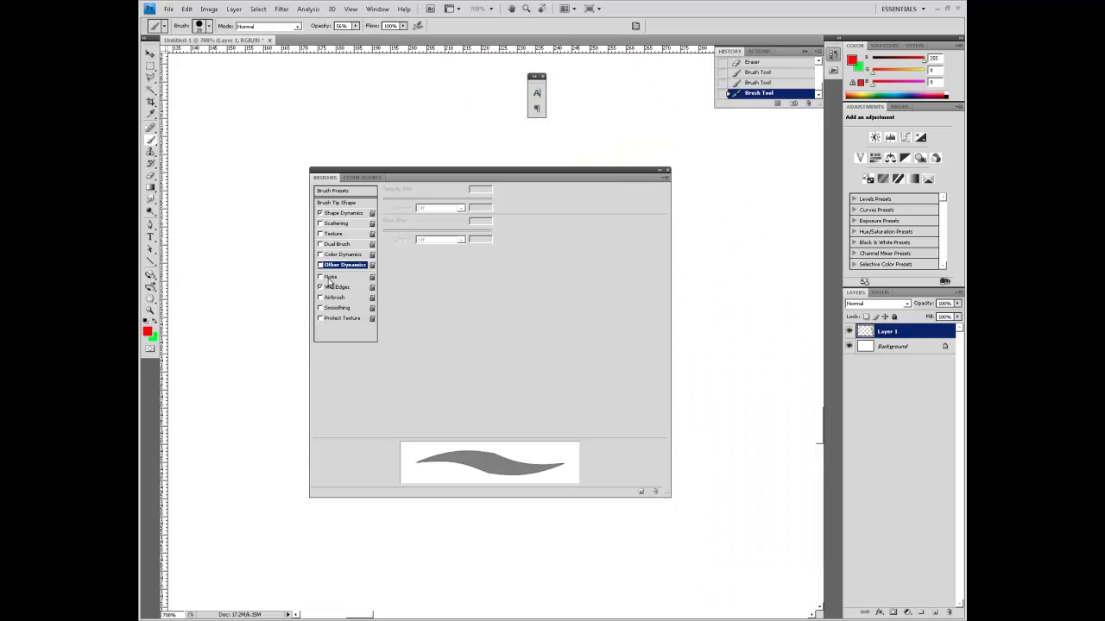
Turn on Smoothing while Wet Edges is active, and try and undo a stroke across the magnified canvas.
left_click(335, 299)
left_click(342, 309)
left_click_drag(234, 284, 733, 605)
key("ctrl+z")
Turn off Wet Edges, and try and undo a curving stroke across the magnified canvas.
left_click(320, 287)
mouse_move(254, 247)
left_mouse_down()
mouse_move(224, 359)
mouse_move(637, 478)
mouse_move(593, 616)
left_mouse_up()
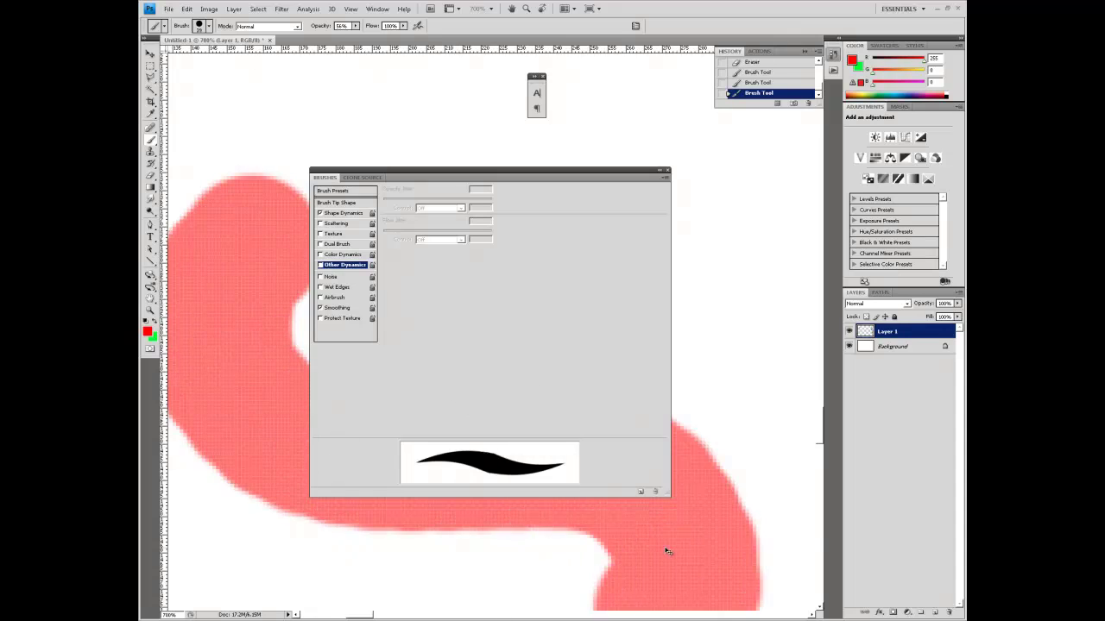
key("ctrl+z")
Turn off Smoothing, try and undo a stroke on the empty canvas area, and close the Brushes panel.
key("ctrl+minus")
key("ctrl+minus")
key("ctrl+minus")
key("ctrl+minus")
key("ctrl+minus")
key("ctrl+minus")
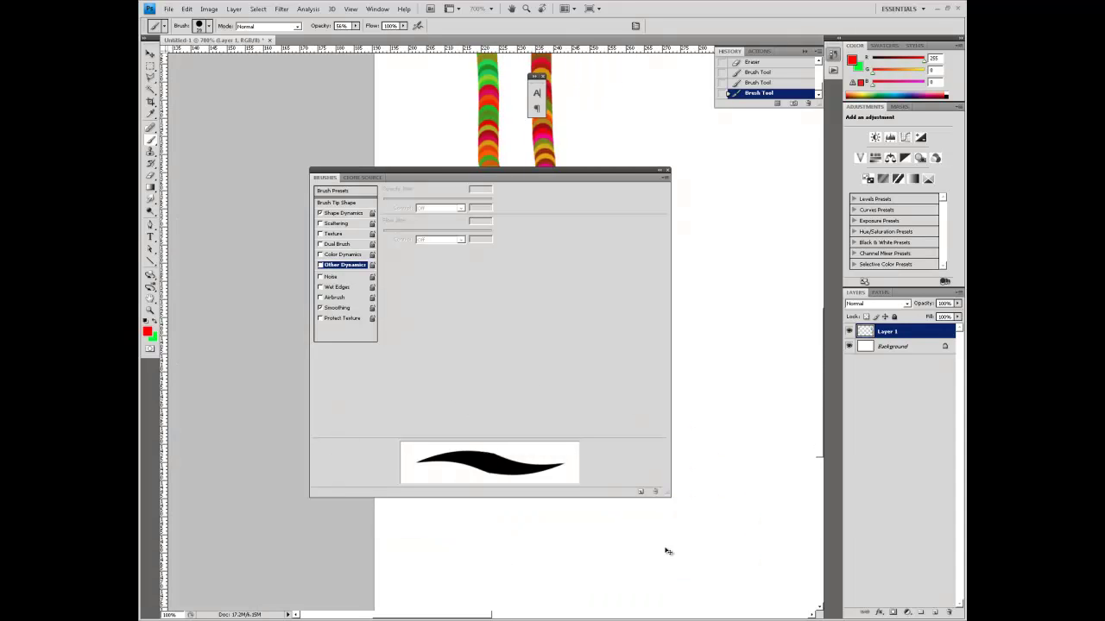
left_click(320, 308)
mouse_move(418, 169)
left_mouse_down()
mouse_move(293, 237)
mouse_move(318, 257)
left_mouse_up()
mouse_move(622, 120)
left_mouse_down()
mouse_move(734, 315)
mouse_move(747, 404)
left_mouse_up()
key("ctrl+z")
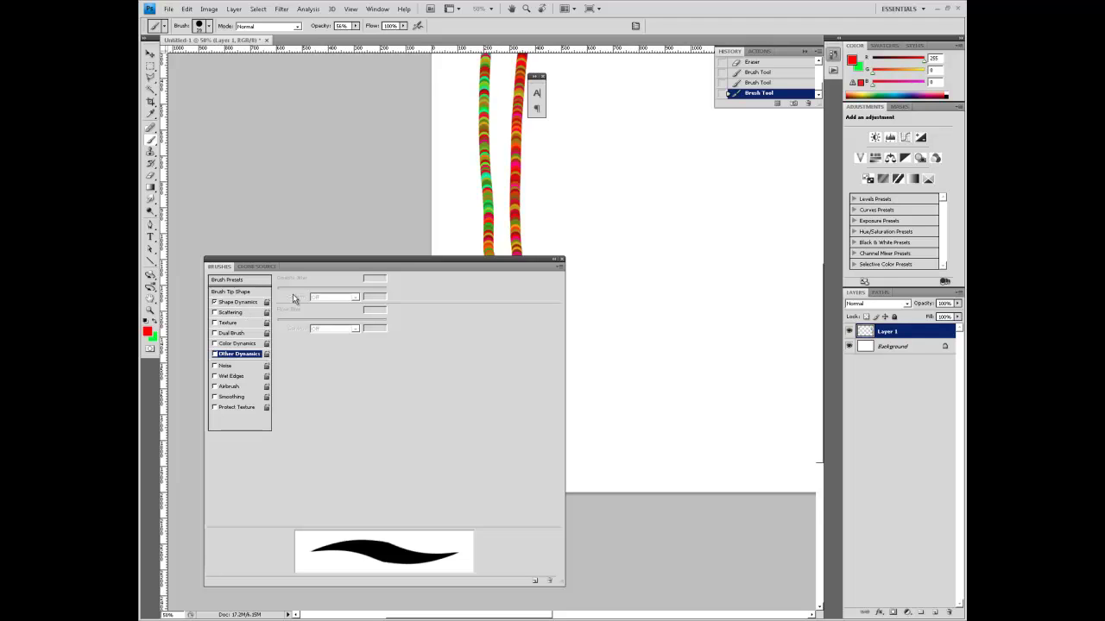
left_click(561, 262)
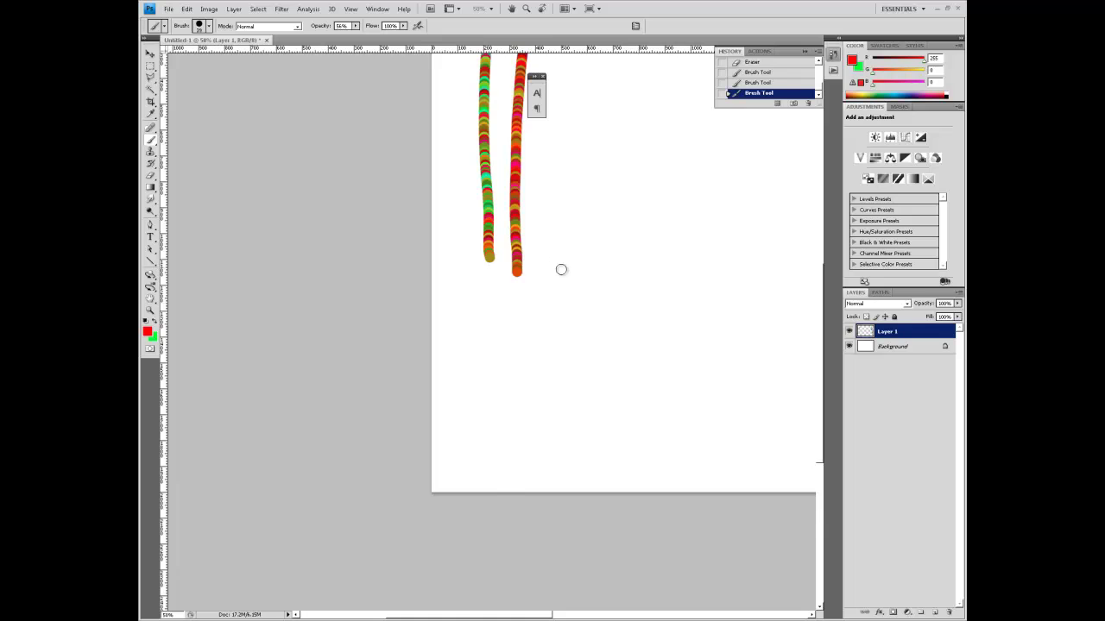
Try a straight horizontal stroke and a straight vertical stroke in the empty middle of the canvas, undoing each.
scroll(500, 510, "up", 6)
key("h")
left_click_drag(593, 377, 301, 320)
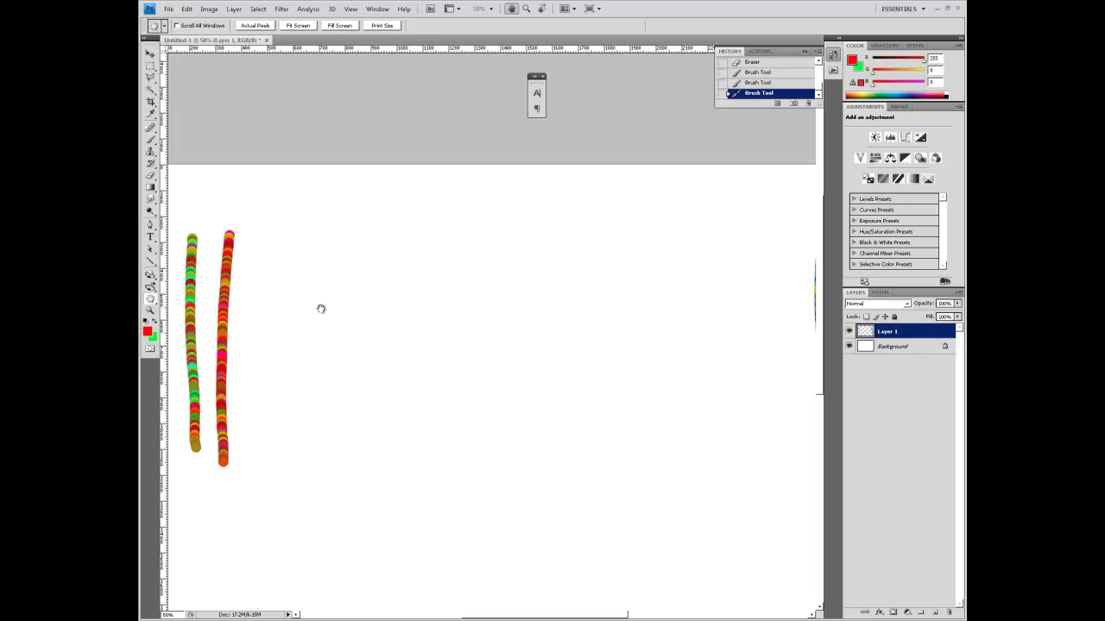
key("b")
left_click(312, 238)
key("ctrl+z")
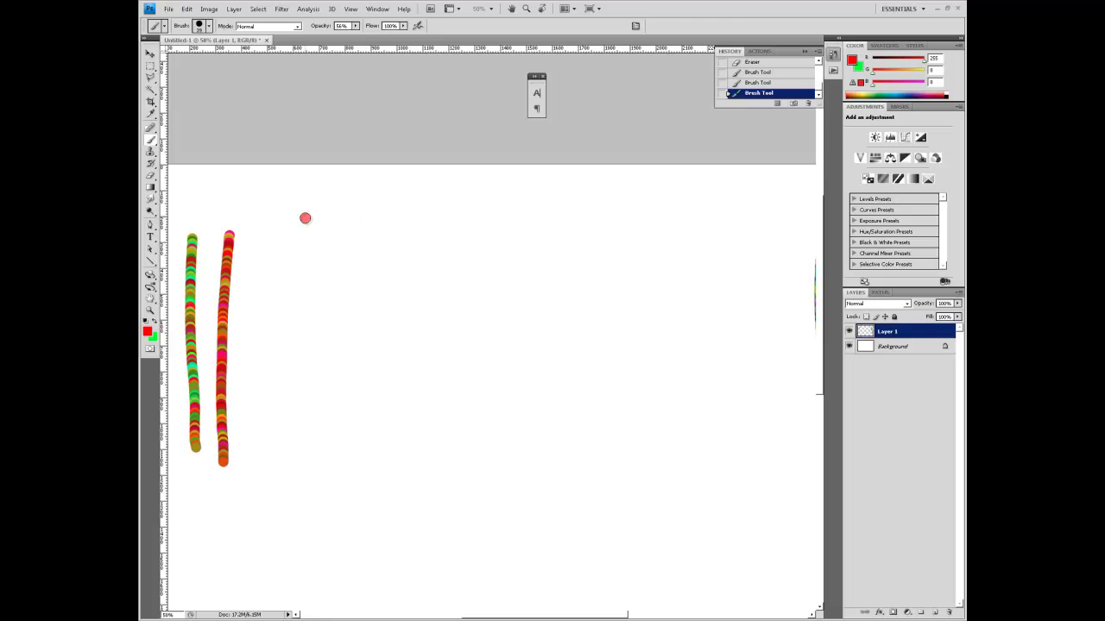
mouse_move(305, 218)
left_mouse_down()
mouse_move(468, 214)
mouse_move(692, 248)
mouse_move(698, 218)
left_mouse_up()
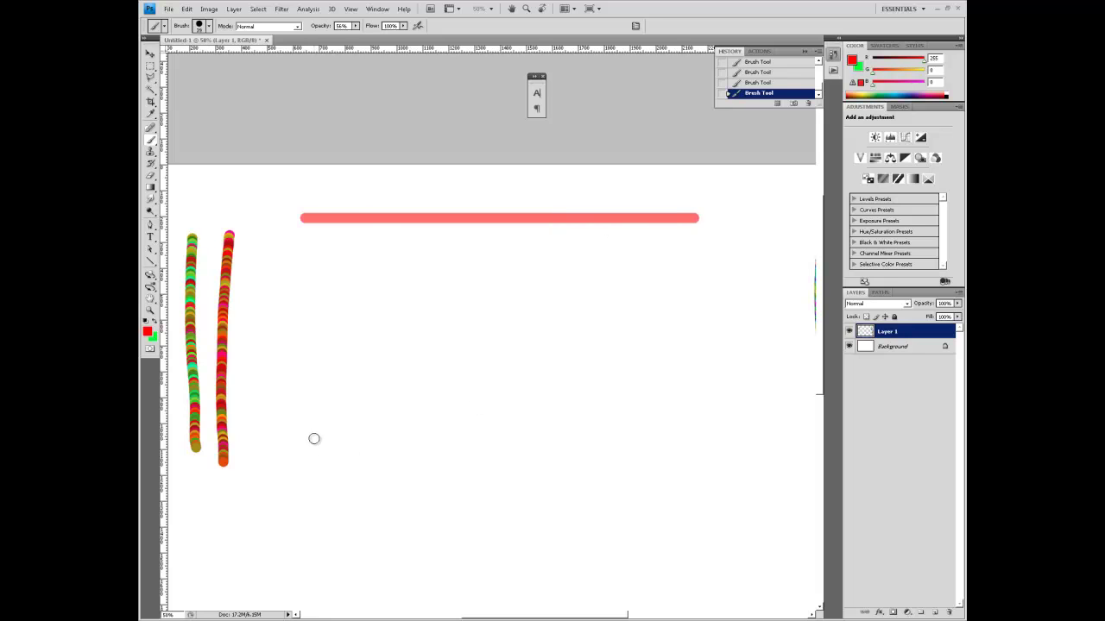
left_click_drag(446, 221, 461, 553)
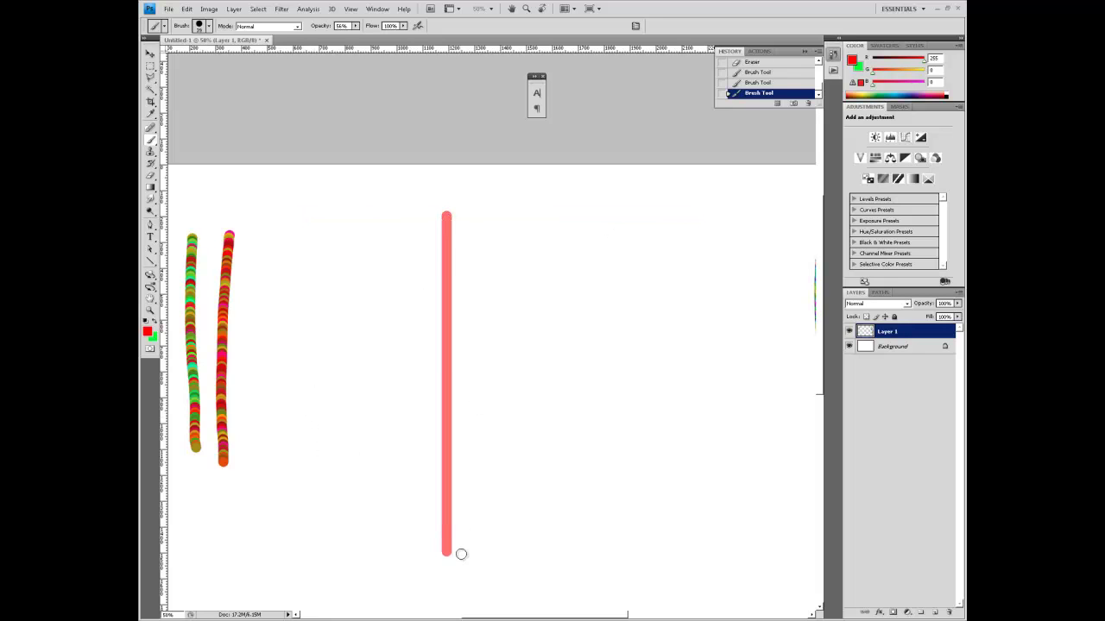
Place a single brush dab in the canvas's lower-left area, and try and undo a straight diagonal stroke joined to it.
left_click(309, 488)
left_click(704, 244, "shift")
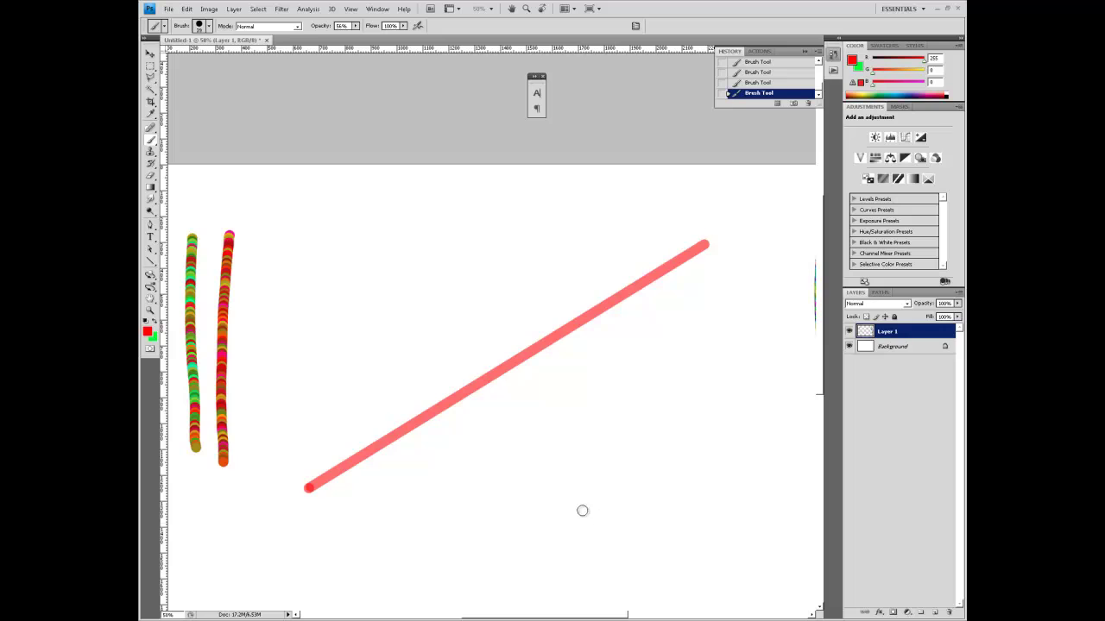
key("ctrl+z")
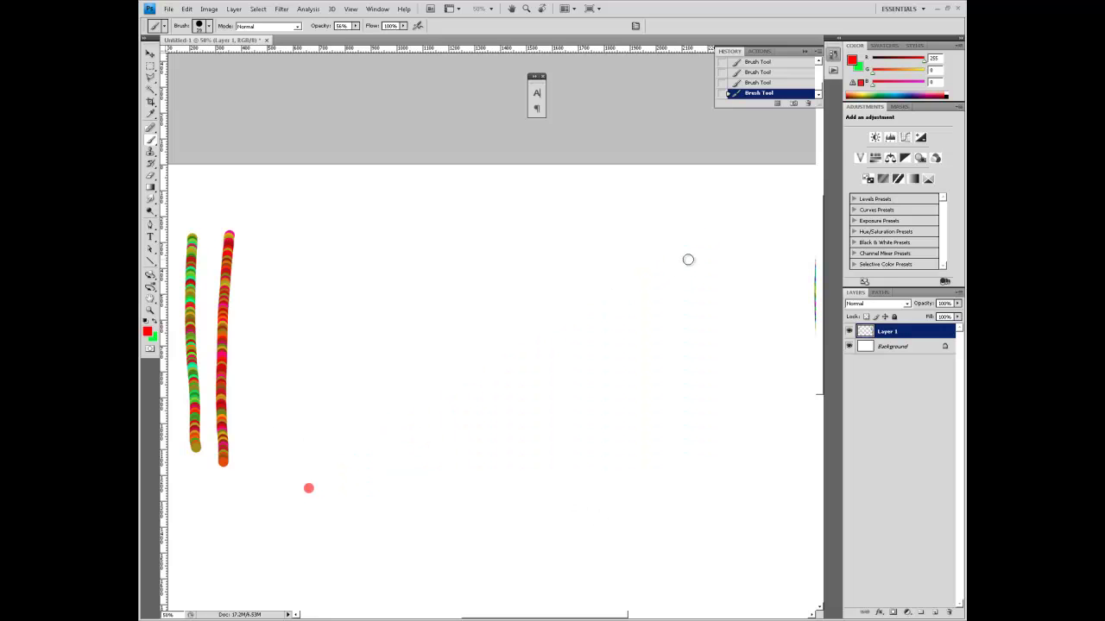
Paint a star-like zigzag of connected straight strokes point to point across the middle of the canvas, and undo the last segment.
left_click(713, 225)
left_click(309, 353, "shift")
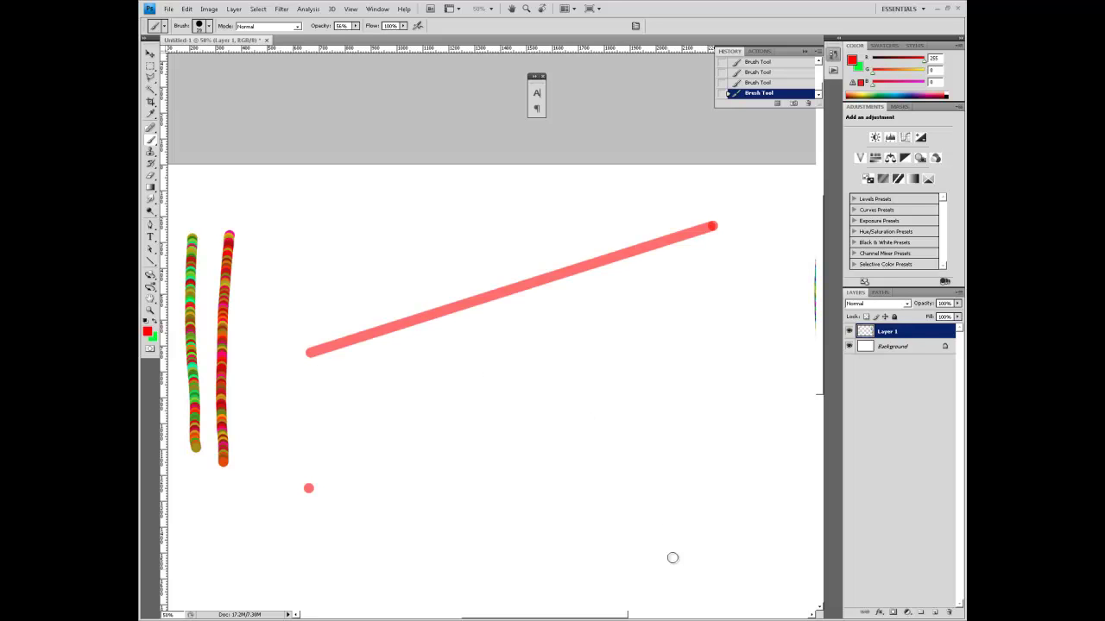
left_click(666, 494, "shift")
left_click(457, 267, "shift")
left_click(409, 516, "shift")
left_click(725, 332, "shift")
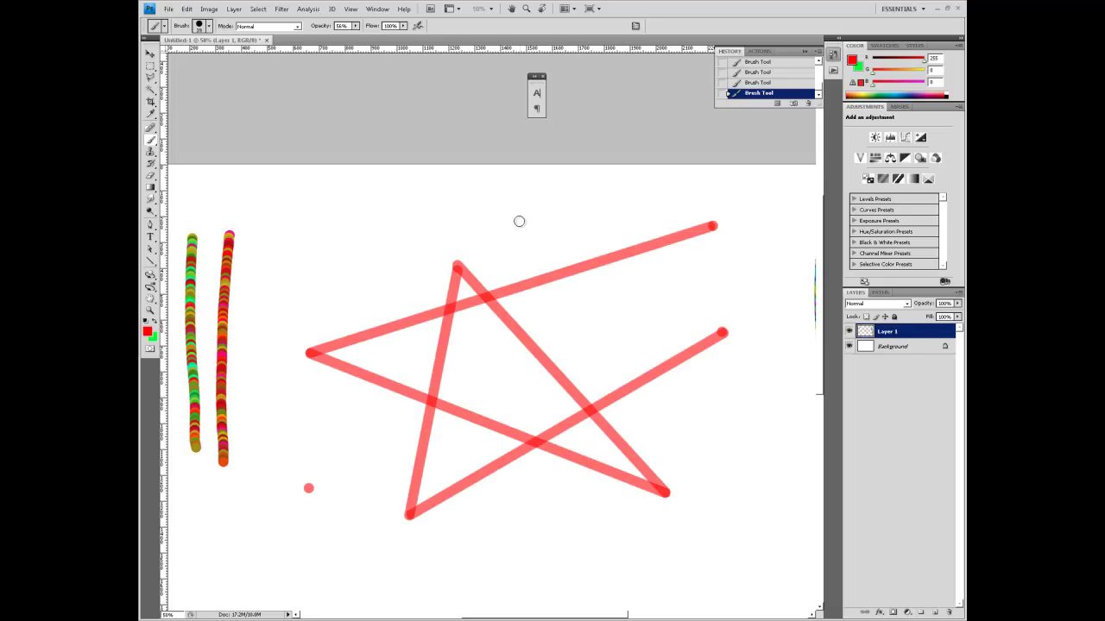
left_click(518, 221, "shift")
left_click(348, 266, "shift")
left_click(552, 489, "shift")
left_click(588, 324, "shift")
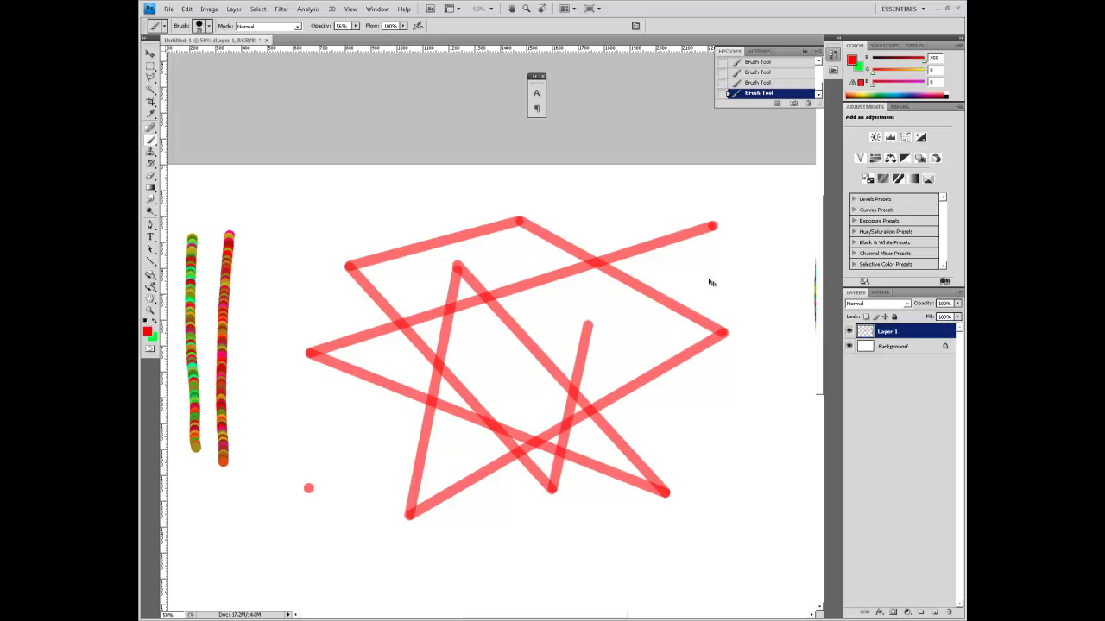
key("ctrl+z")
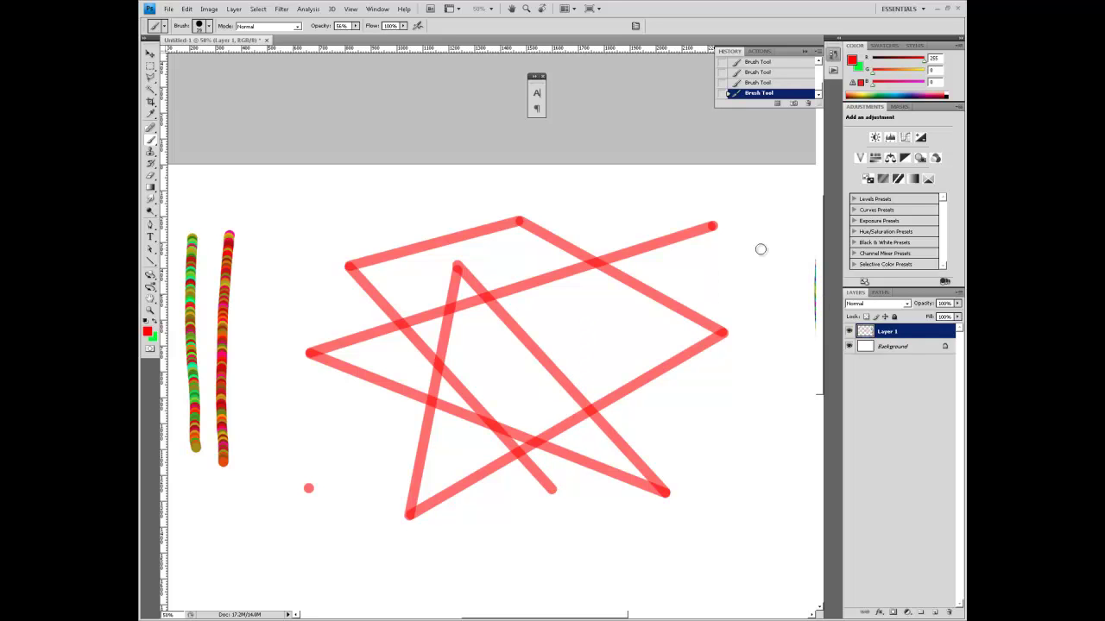
key("ctrl+minus")
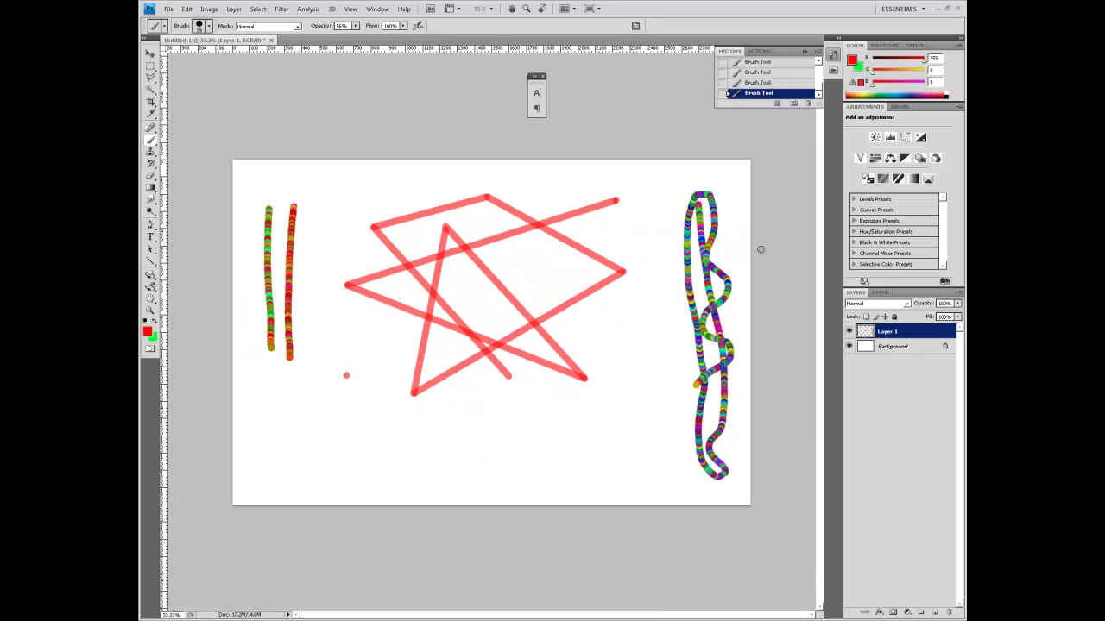